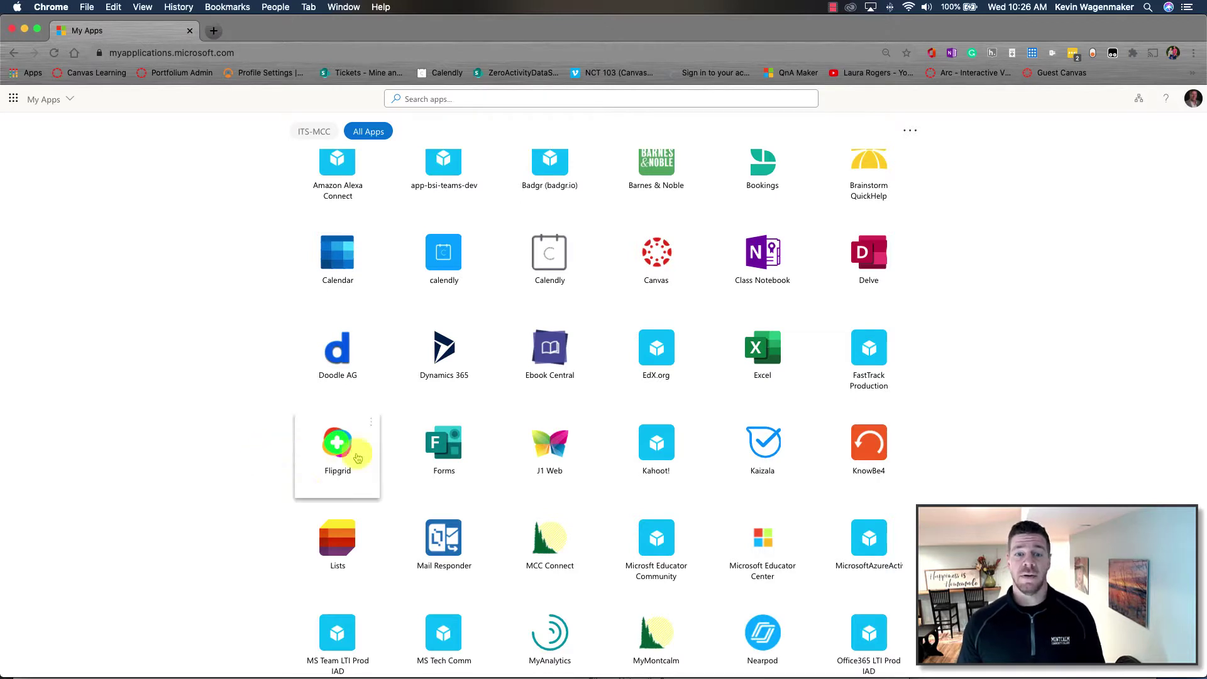
Step: Open Microsoft Forms from the app list and create a new blank quiz
left_click(437, 448)
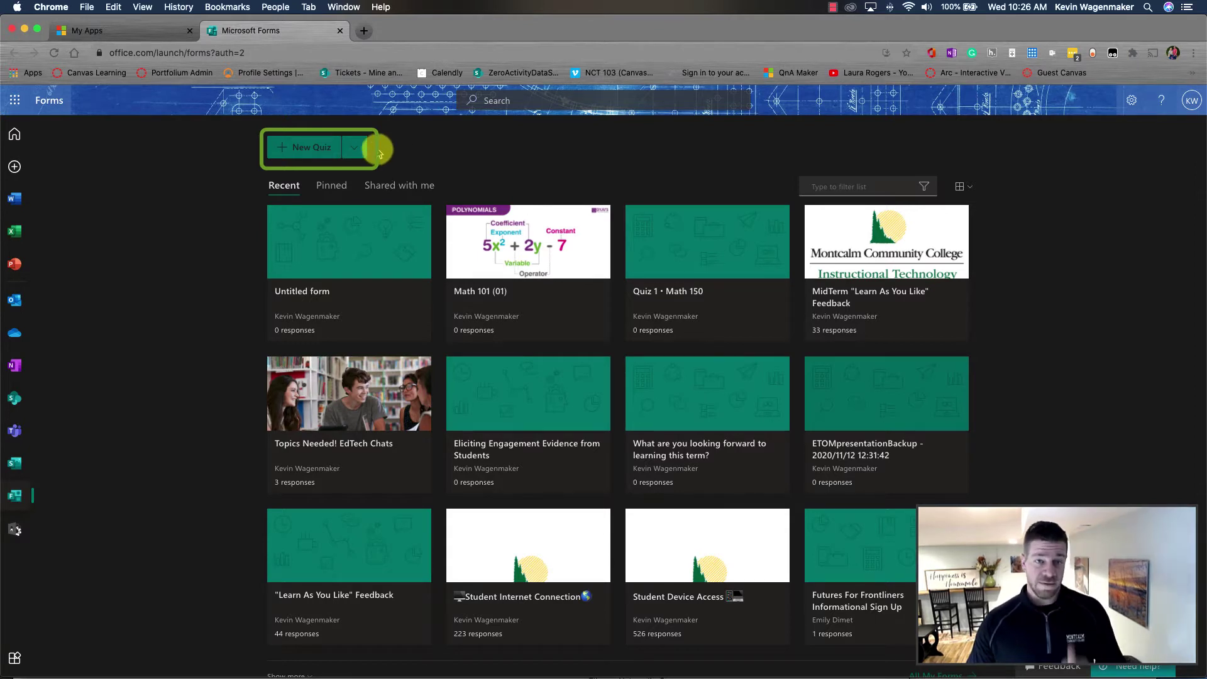
left_click(358, 153)
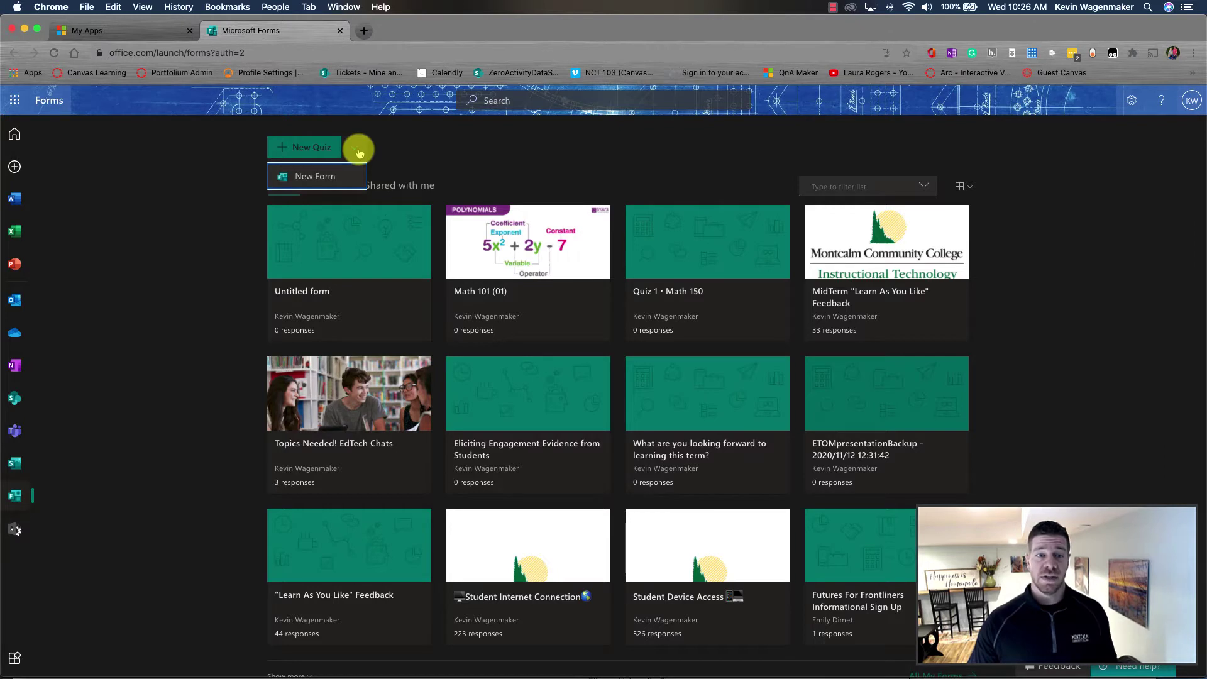
left_click(413, 151)
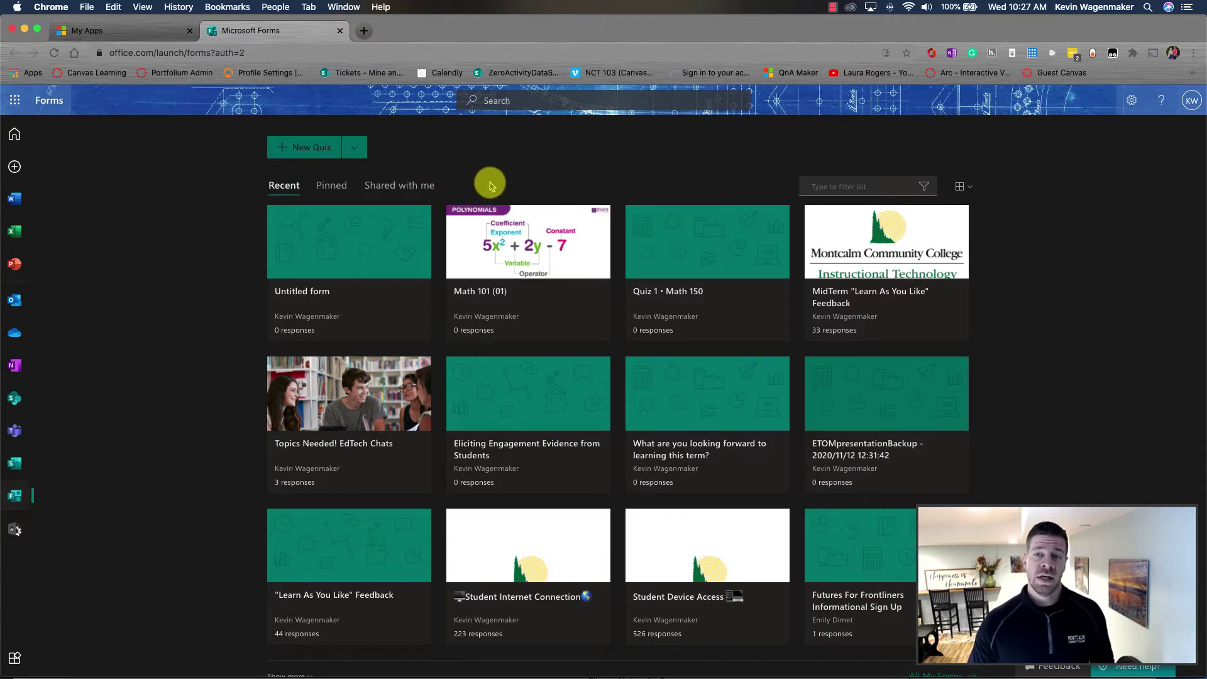
left_click(303, 148)
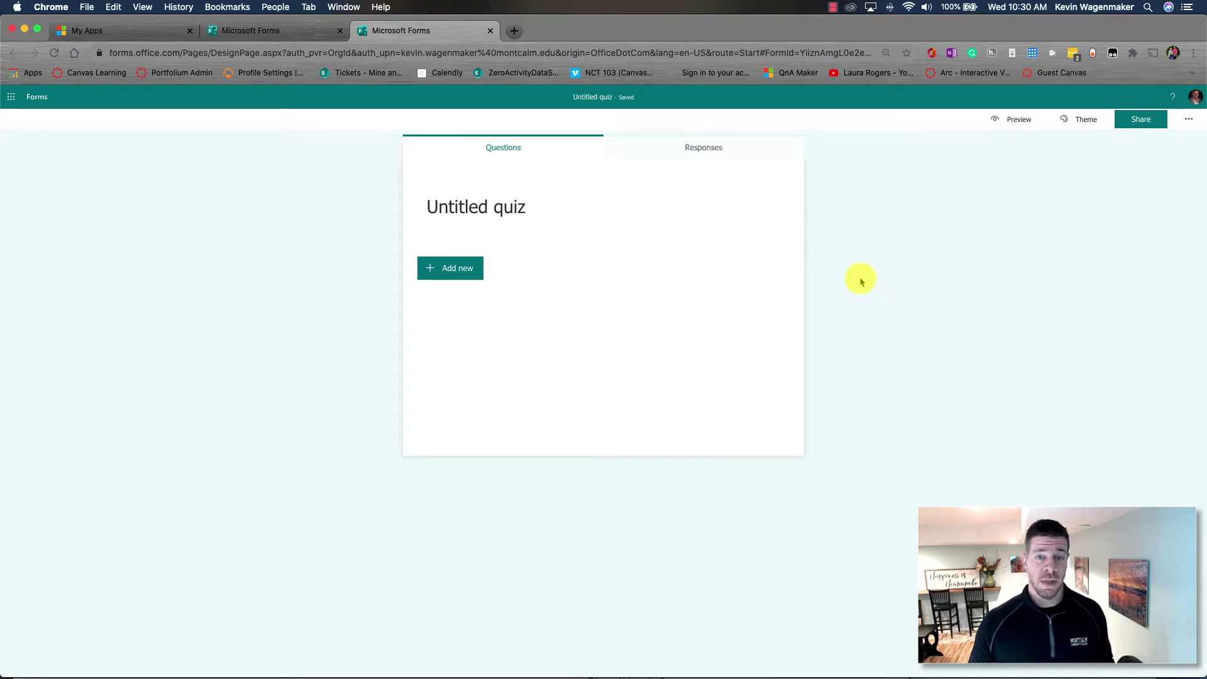
Step: Title the quiz "MultiSubject Quiz" and describe it as "An example to show how quiz/form can be built using Microsoft Forms!"
left_click(515, 211)
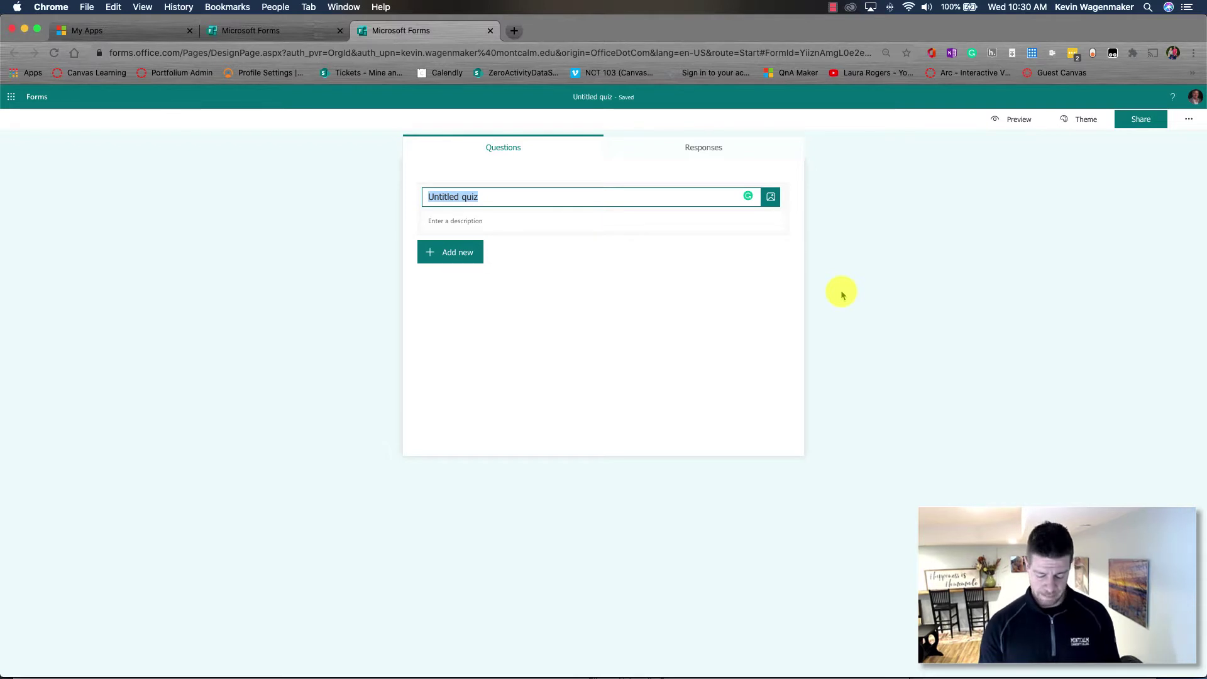
type("MultiSubject Quiz")
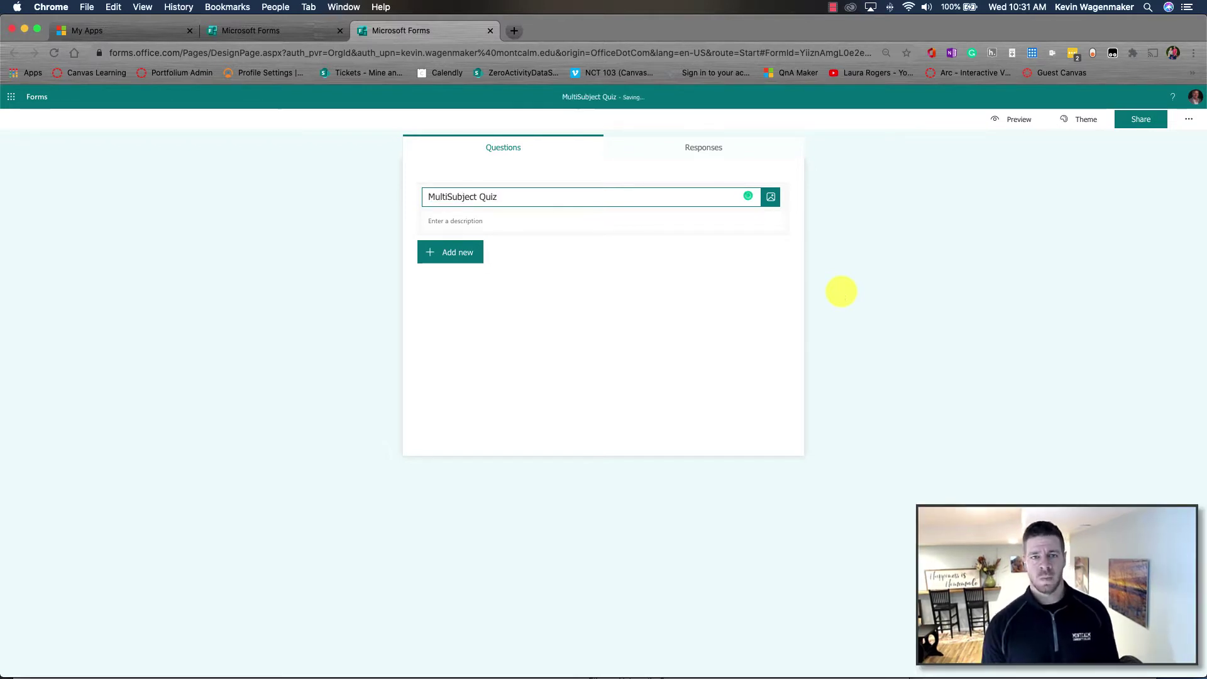
left_click(490, 222)
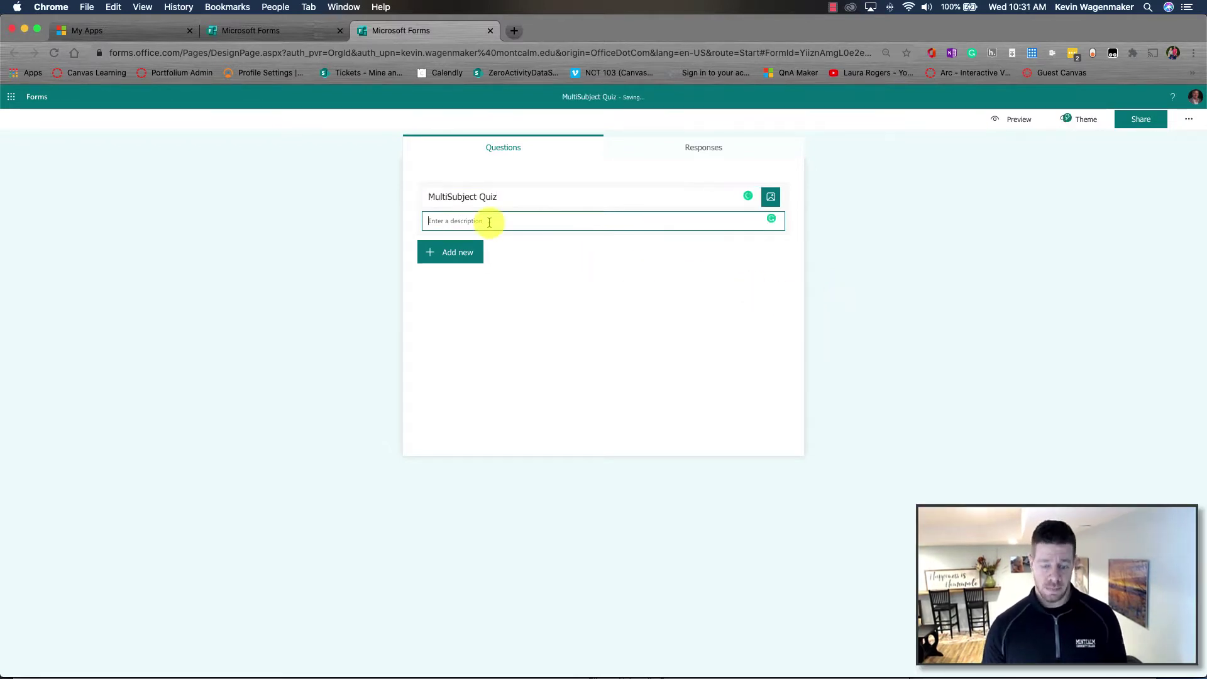
type("An example to show how quiz/form ")
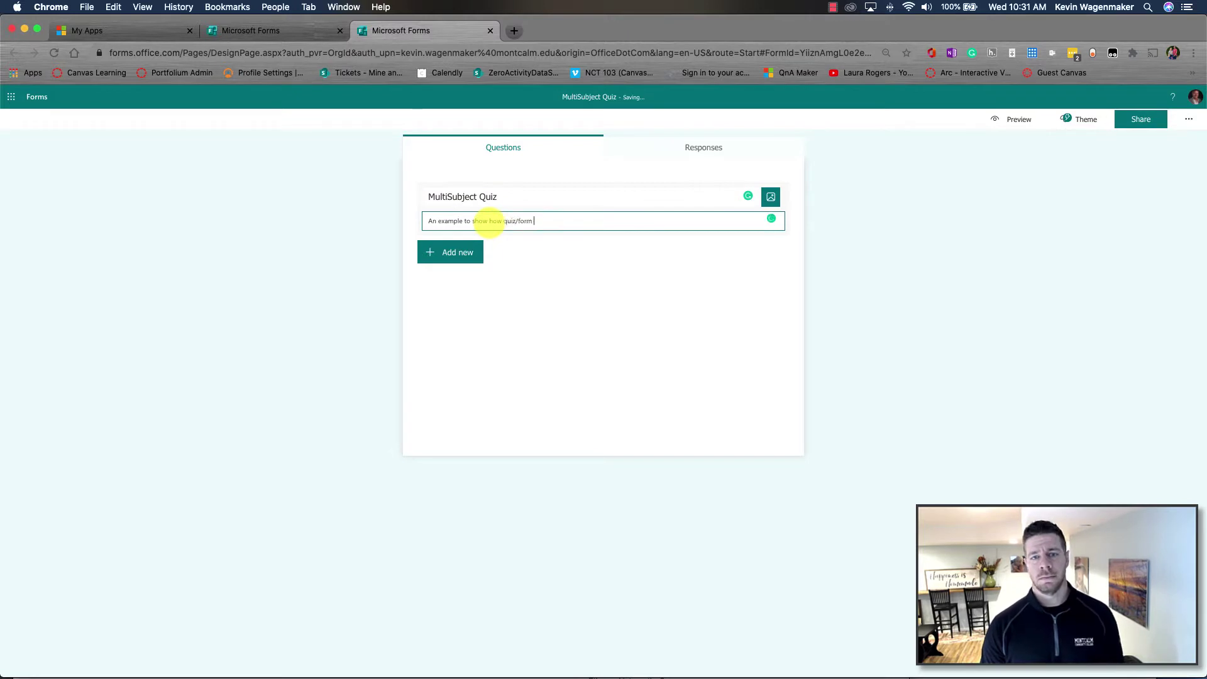
type("can be built using Microsoft Forms!")
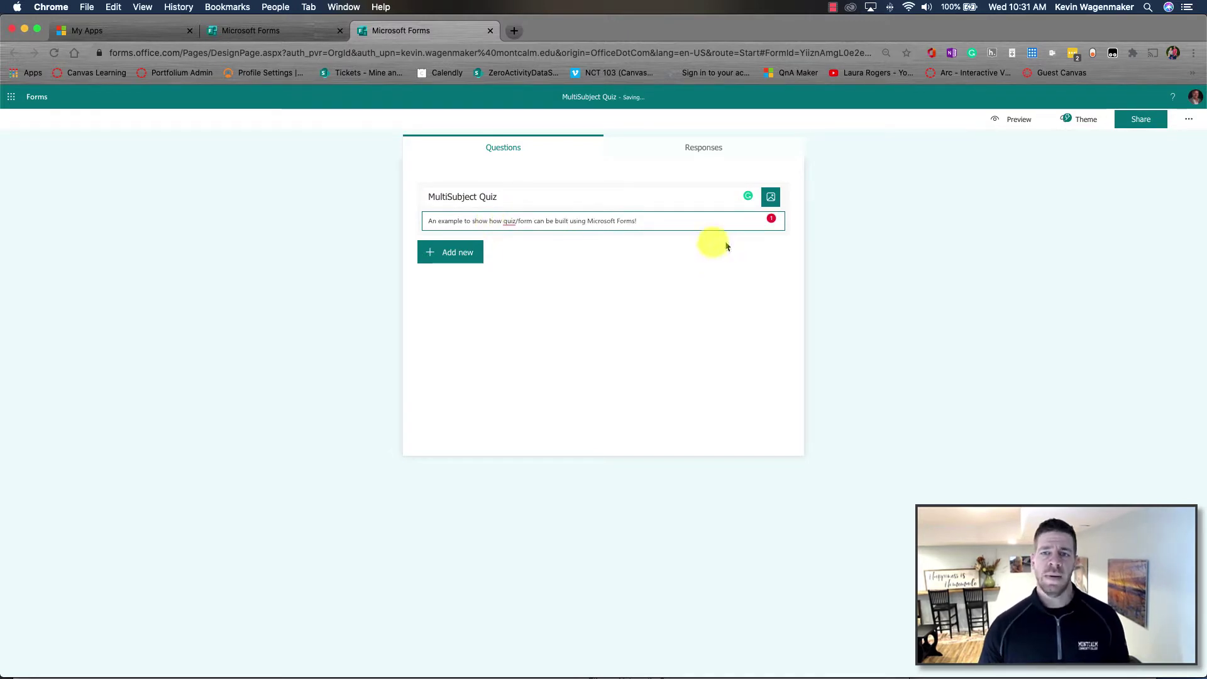
Step: Search the web images for "learning" and add the colourful head-and-brain picture to the quiz title
left_click(770, 199)
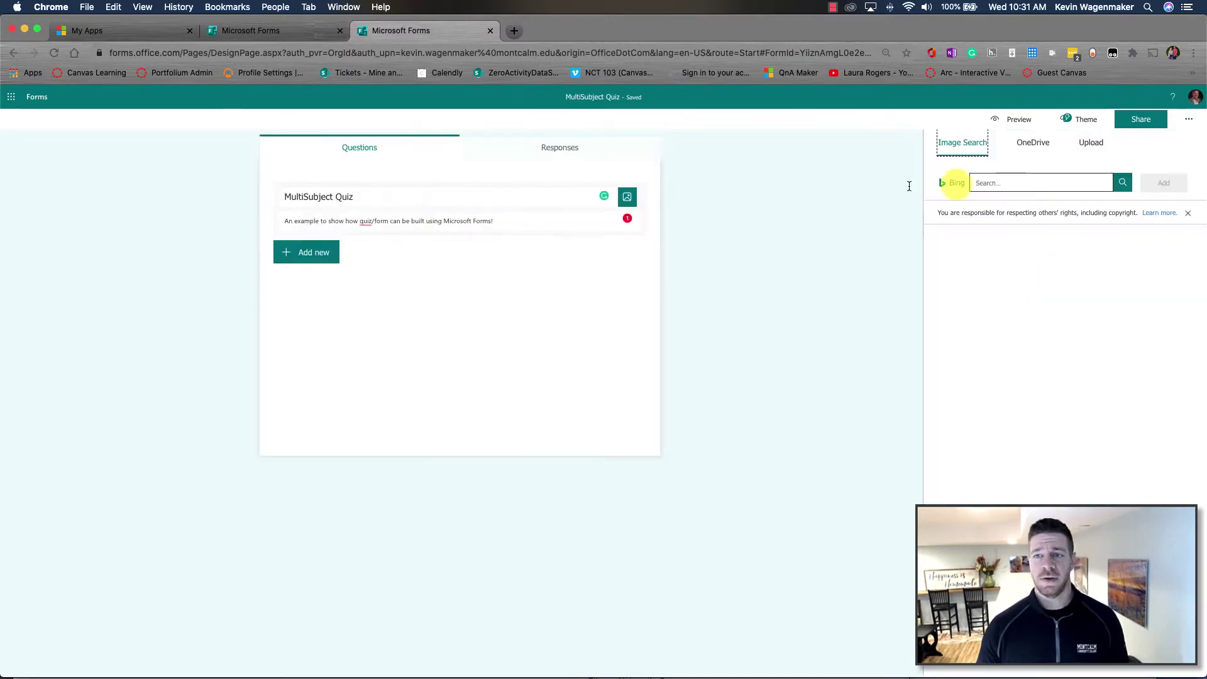
left_click(985, 183)
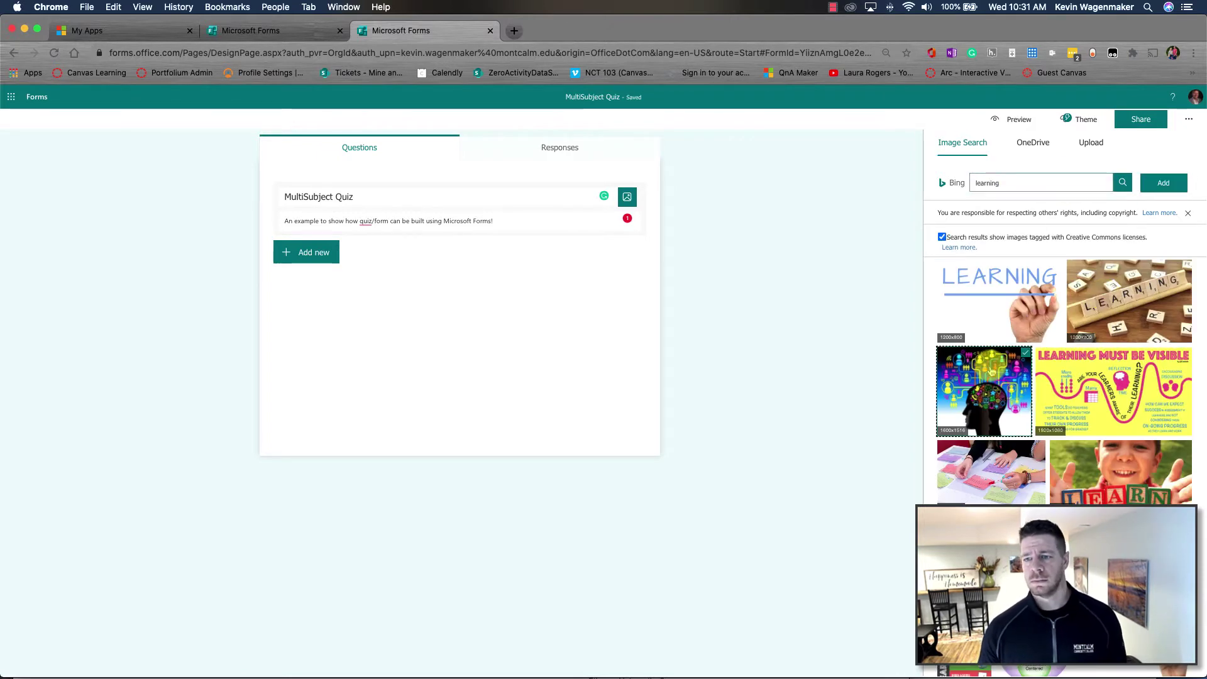
left_click(1165, 183)
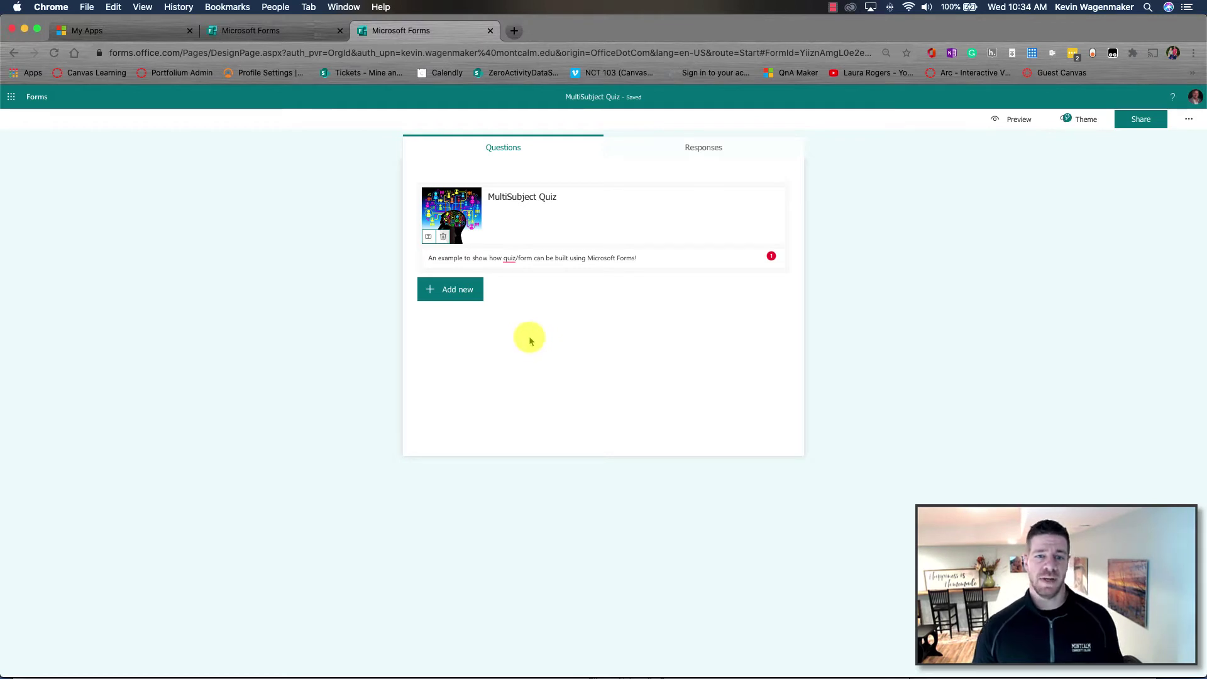
Step: Add a Choice question reading "I bought a beautiful dress at the mall." with the options Preposition and Adjective
left_click(444, 296)
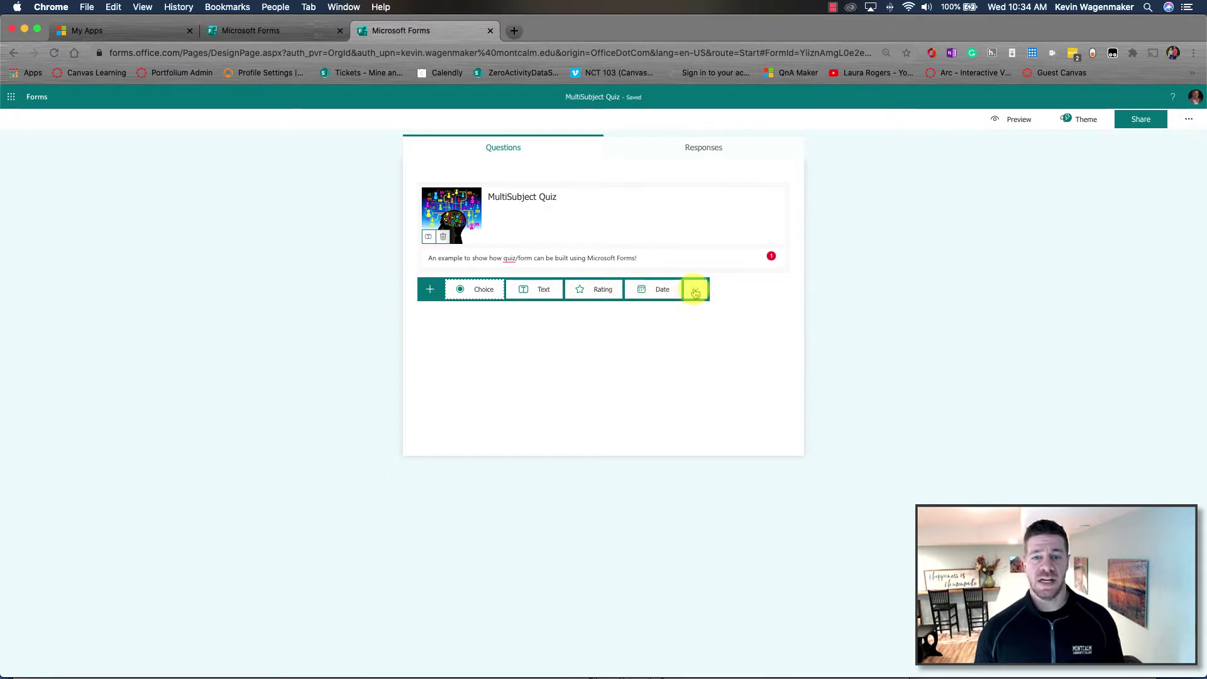
left_click(695, 292)
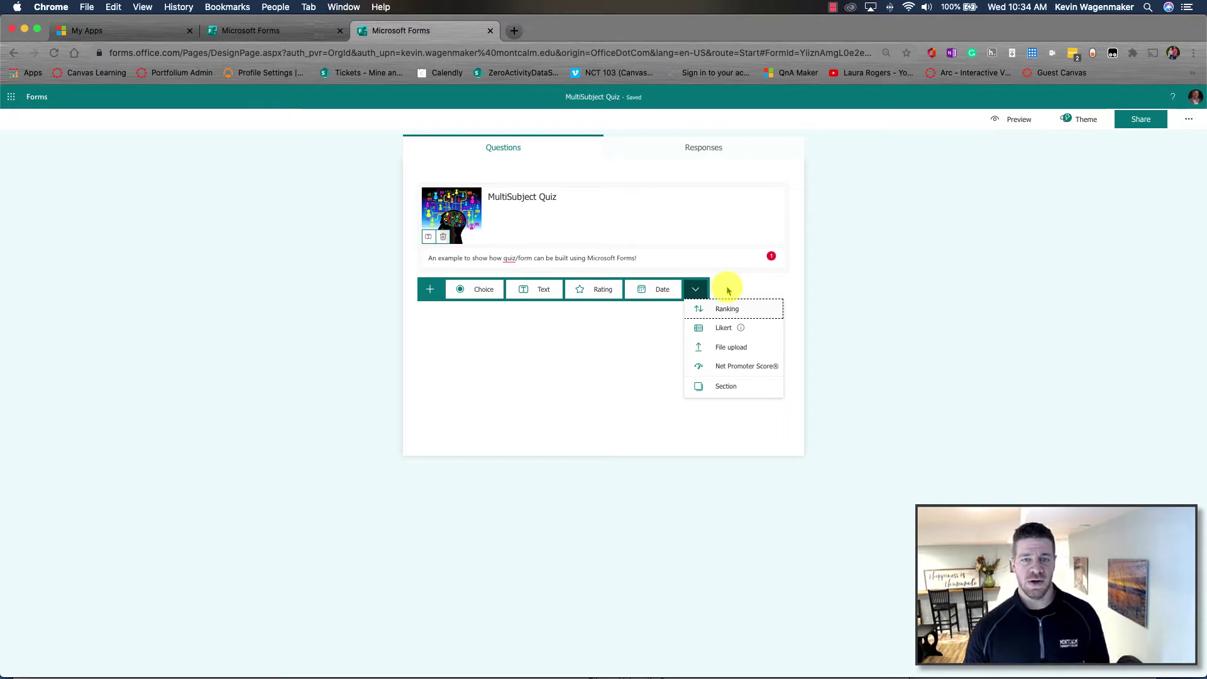
left_click(473, 292)
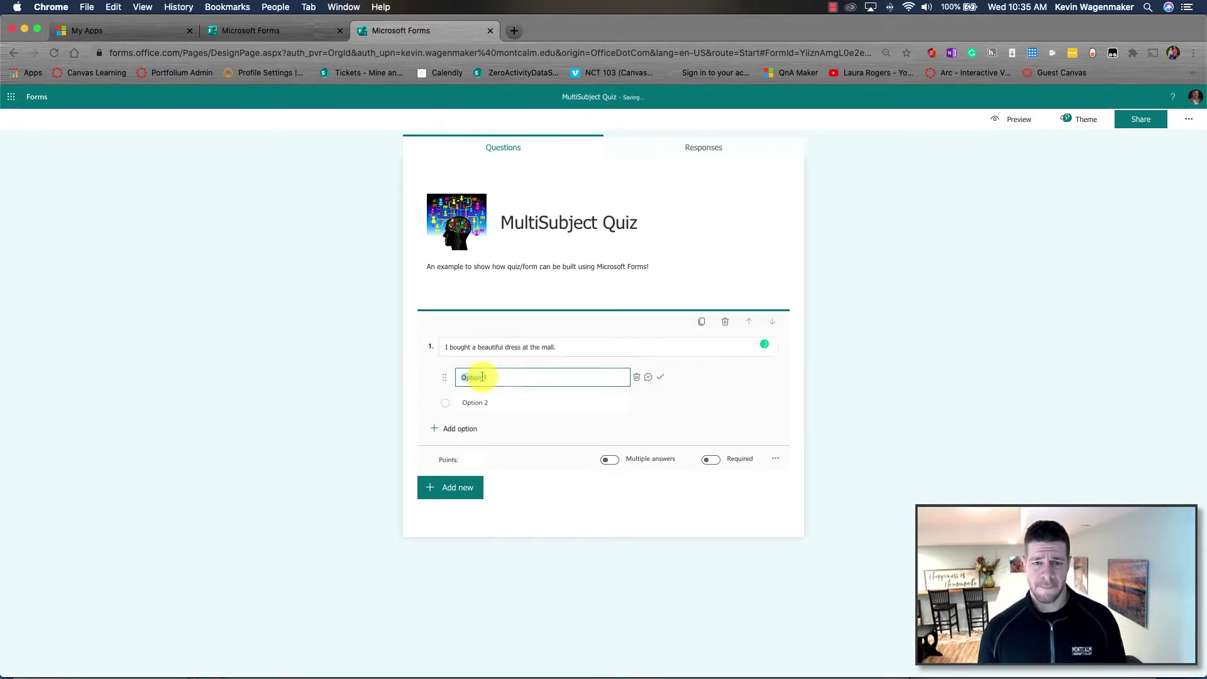
key("Return")
type("Adjective")
key("Tab")
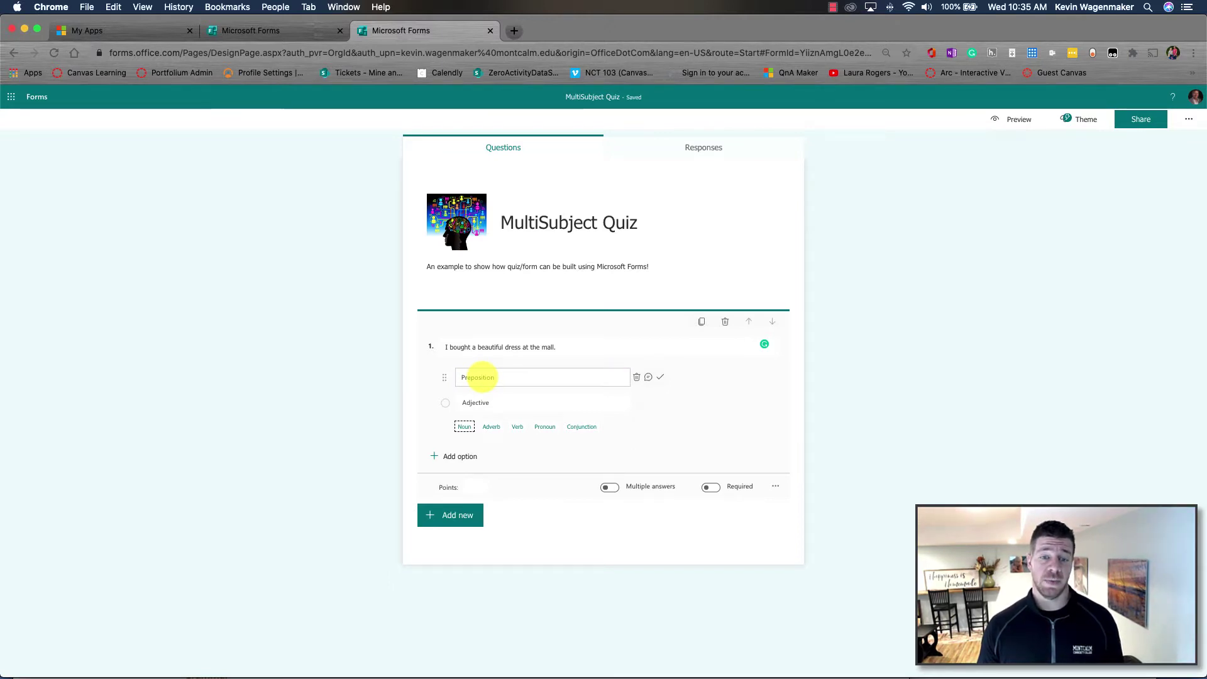
Step: Add the suggested options Noun and Adverb to the question, and move Adverb above Noun
left_click(466, 429)
left_click(489, 452)
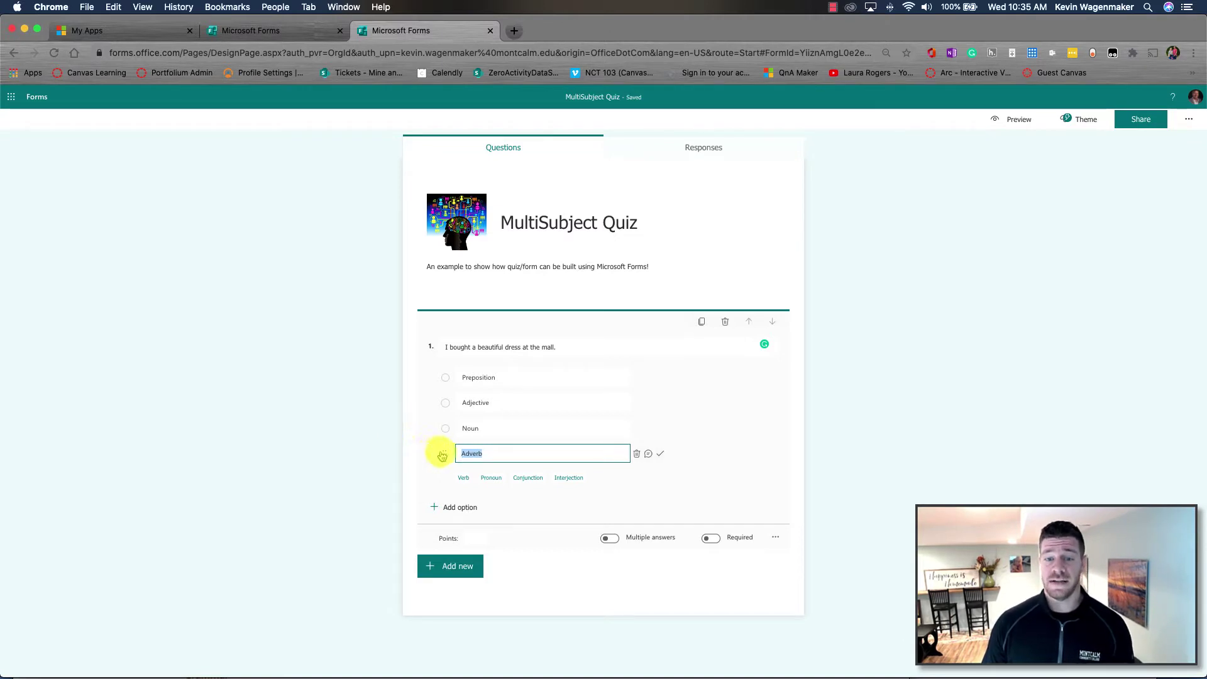
left_click_drag(439, 458, 447, 433)
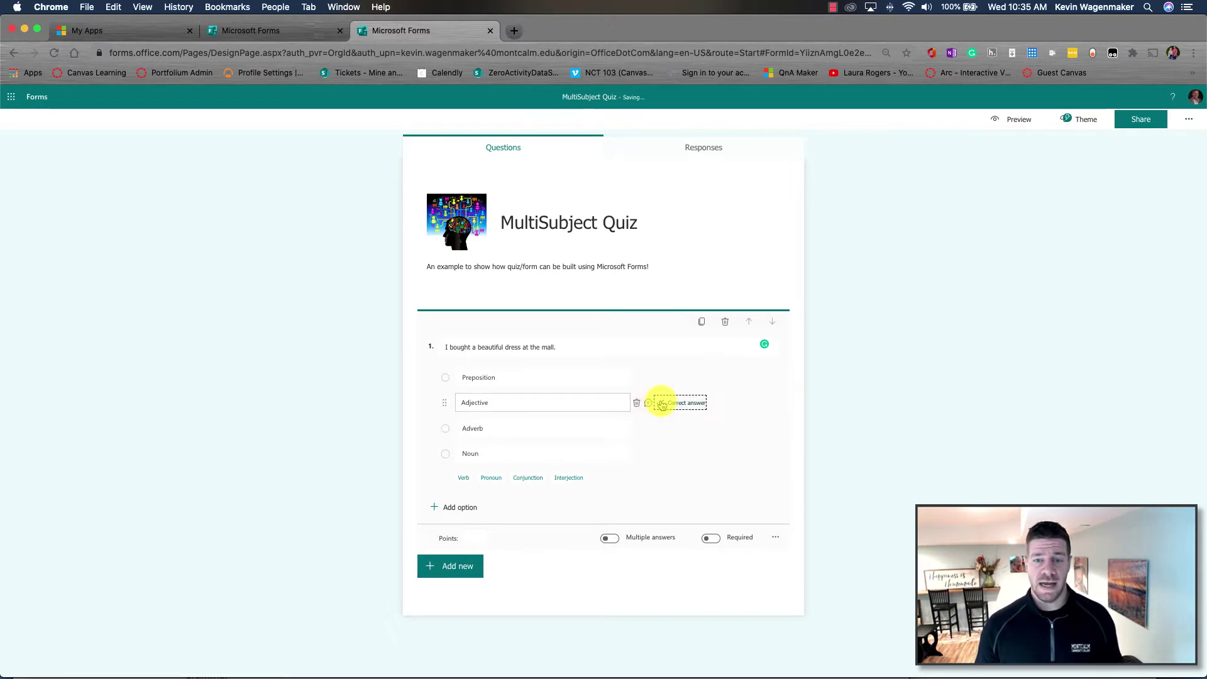
Step: Mark Adjective as the correct answer and make the question worth 1 point
left_click(661, 405)
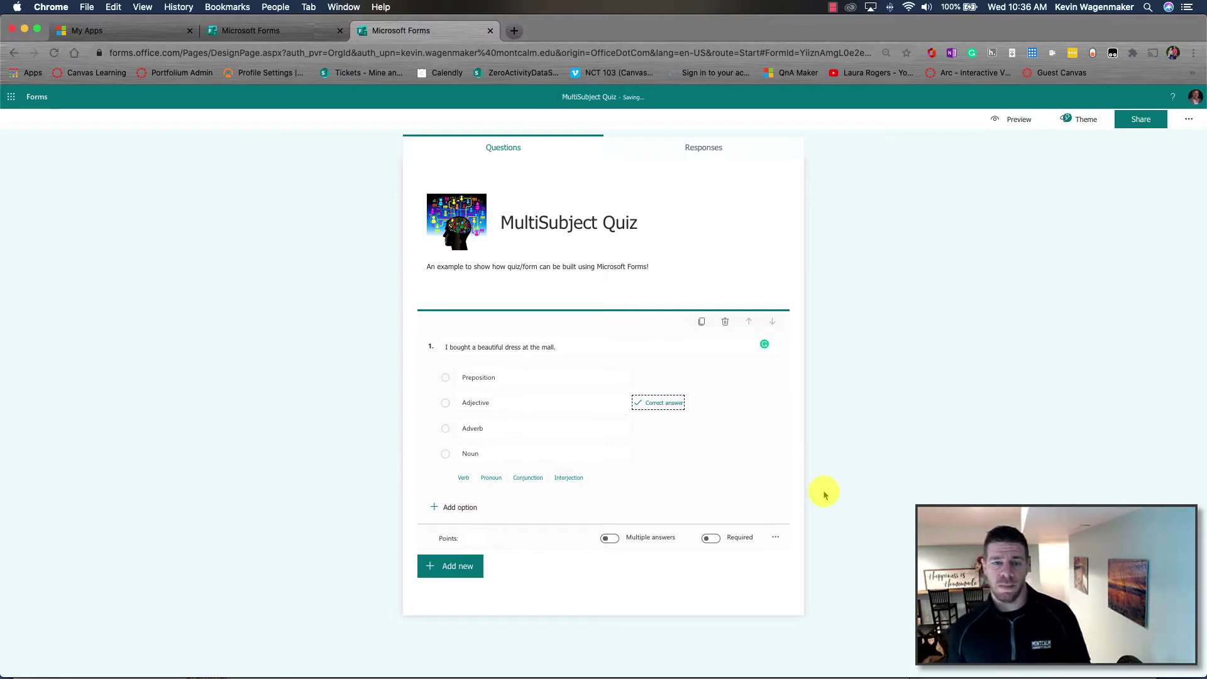
left_click(473, 539)
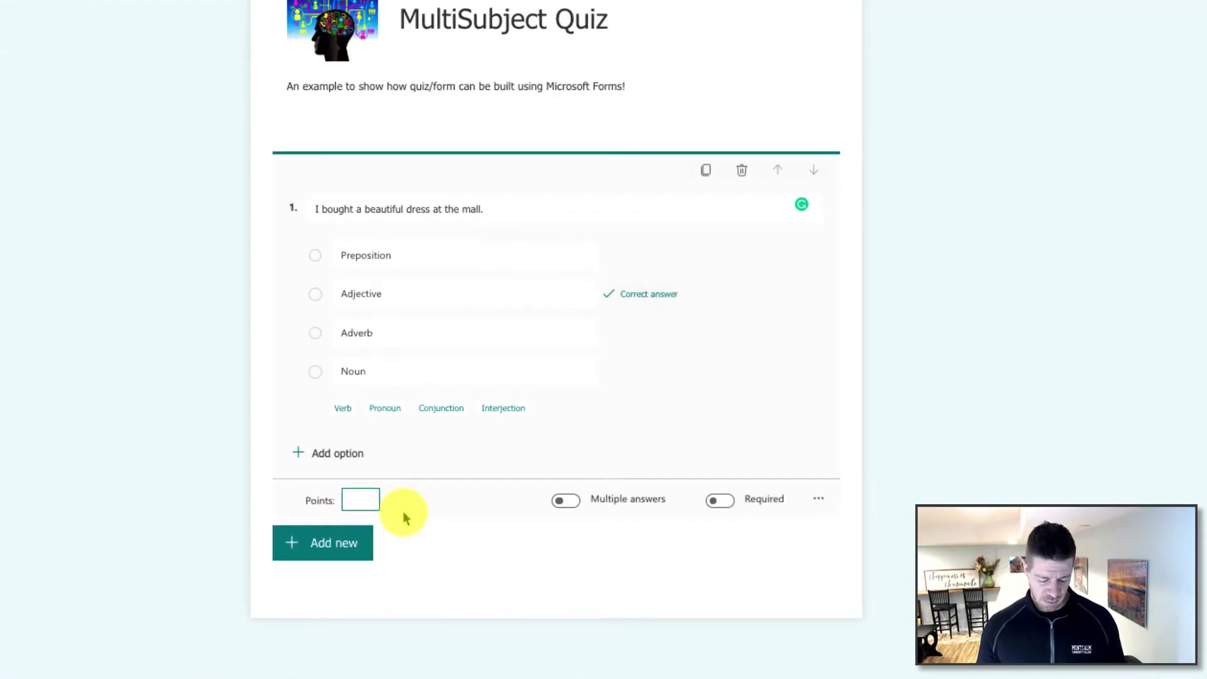
type("1")
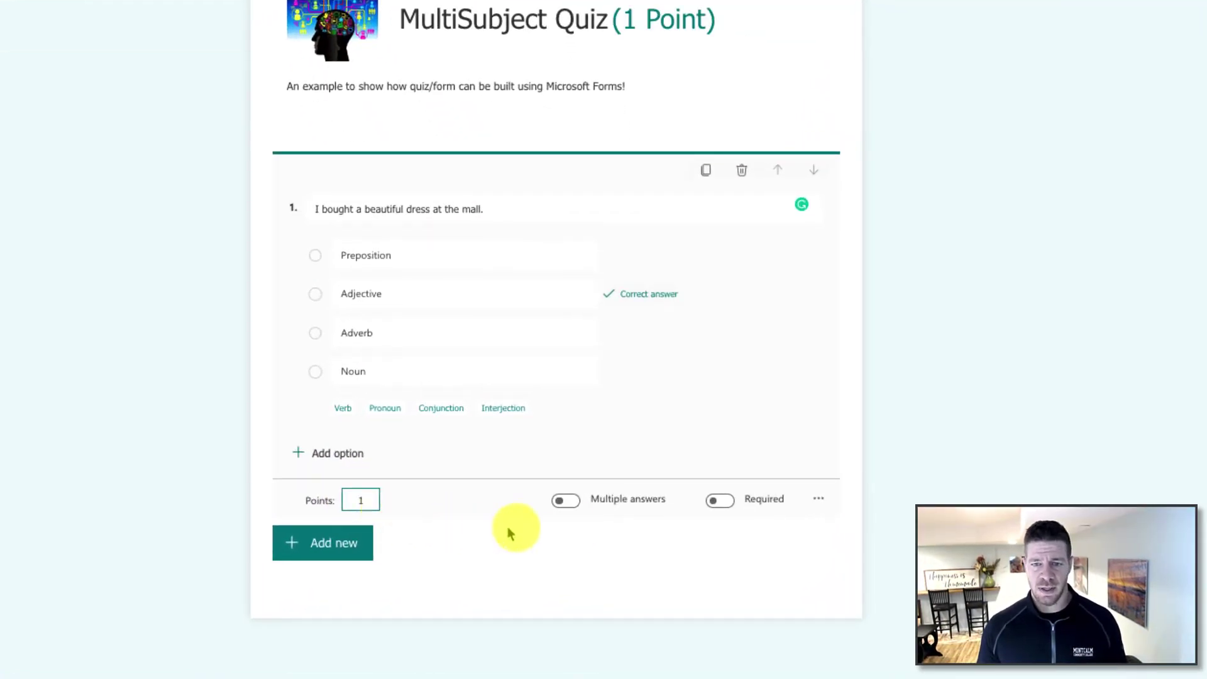
Step: Switch multiple answers on and back off for the question, and make answering it required
left_click(567, 502)
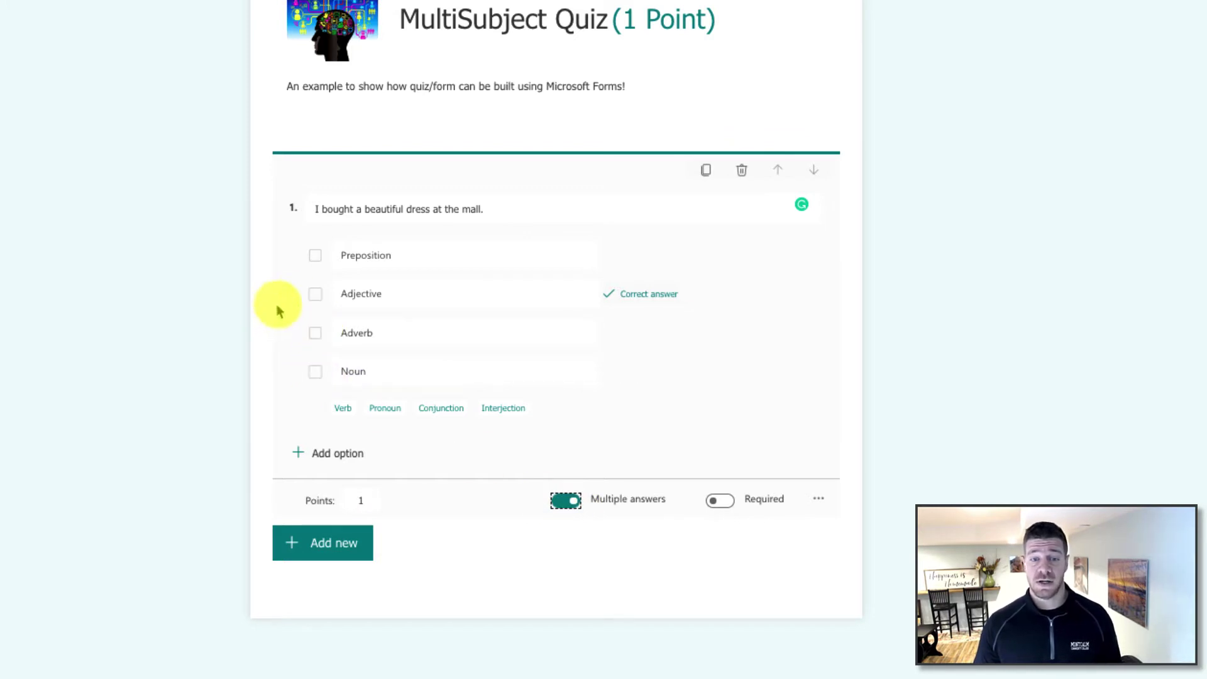
left_click(566, 500)
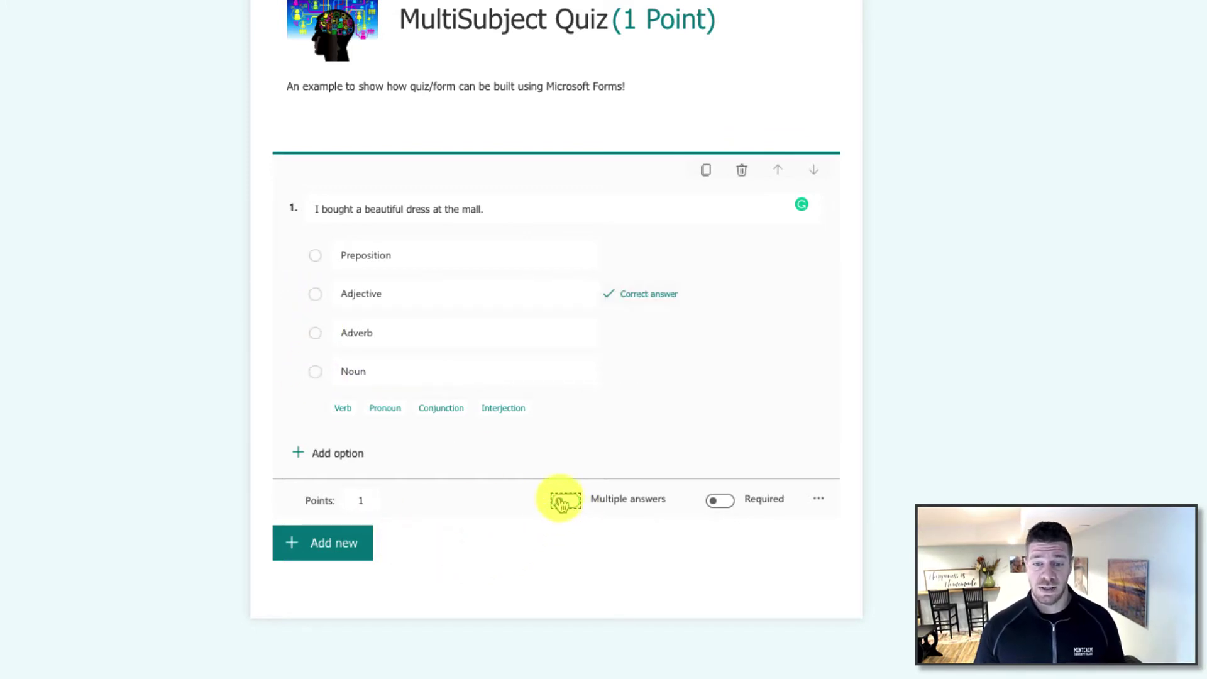
left_click(725, 502)
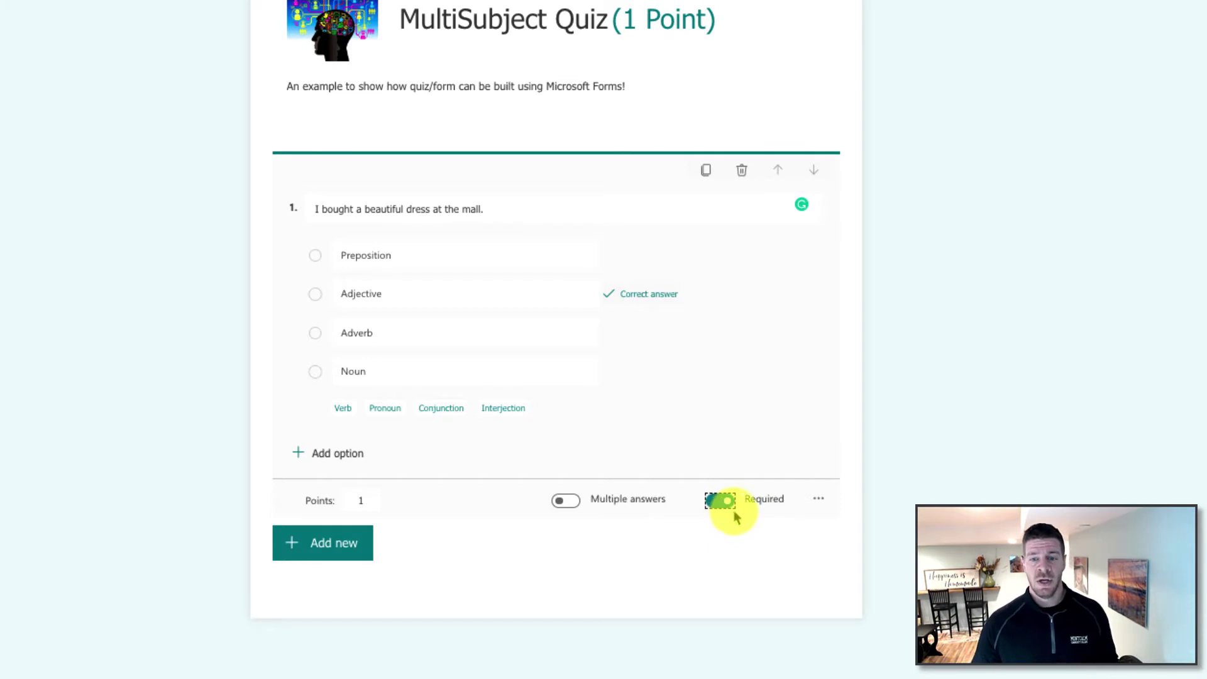
Step: Try shuffling the question's answer options, and turn the shuffling back off
left_click(820, 501)
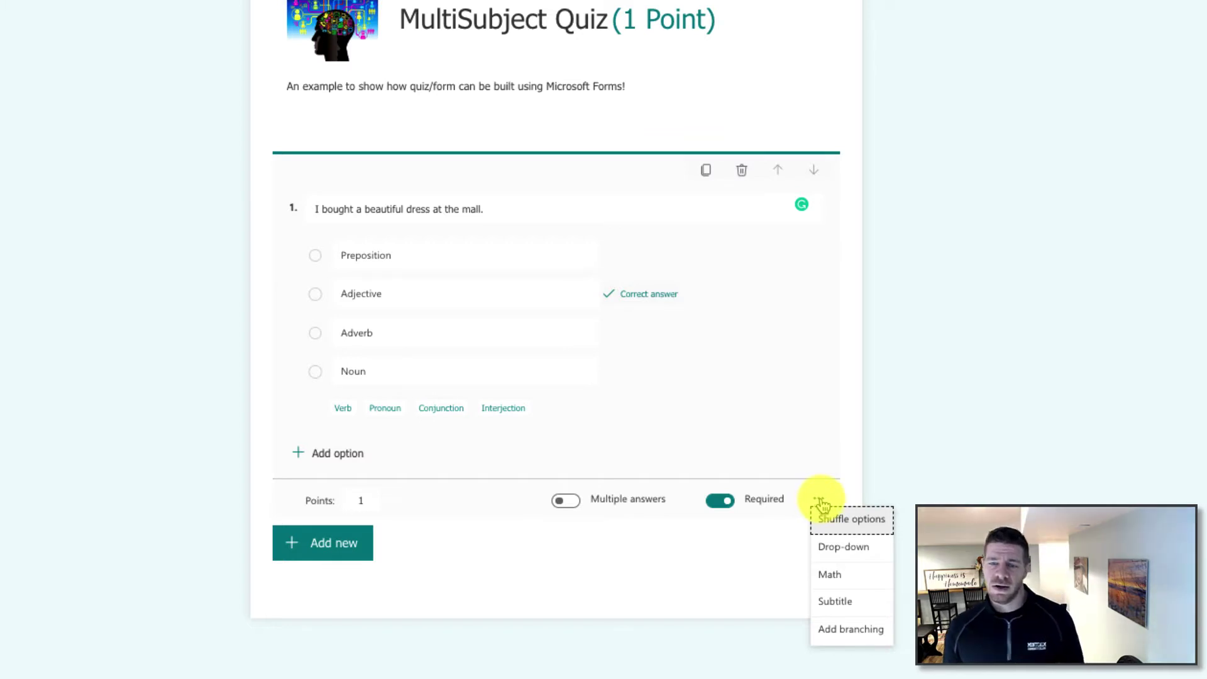
left_click(318, 211)
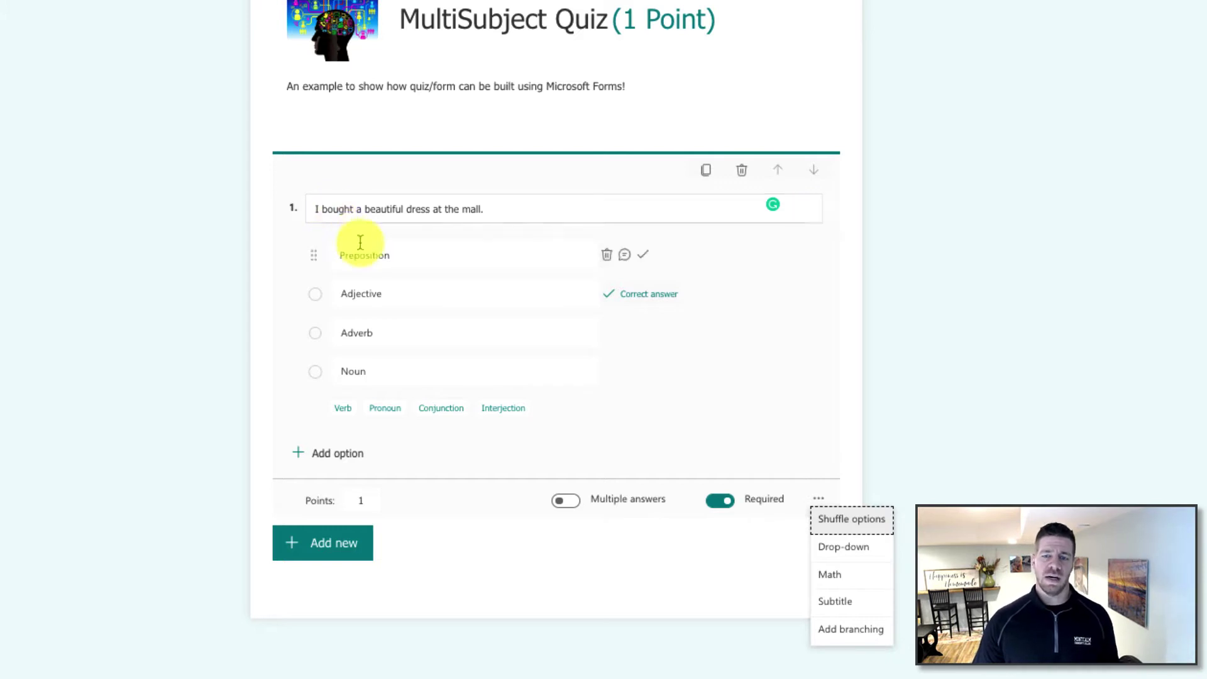
left_click(877, 531)
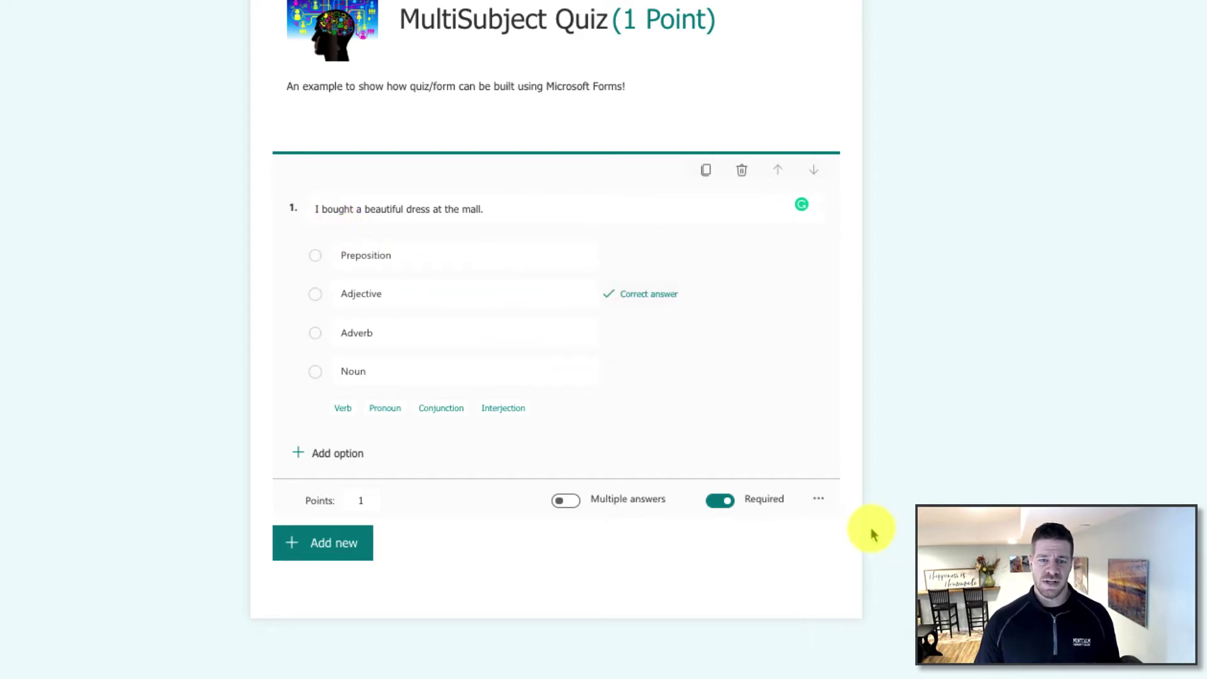
left_click(818, 500)
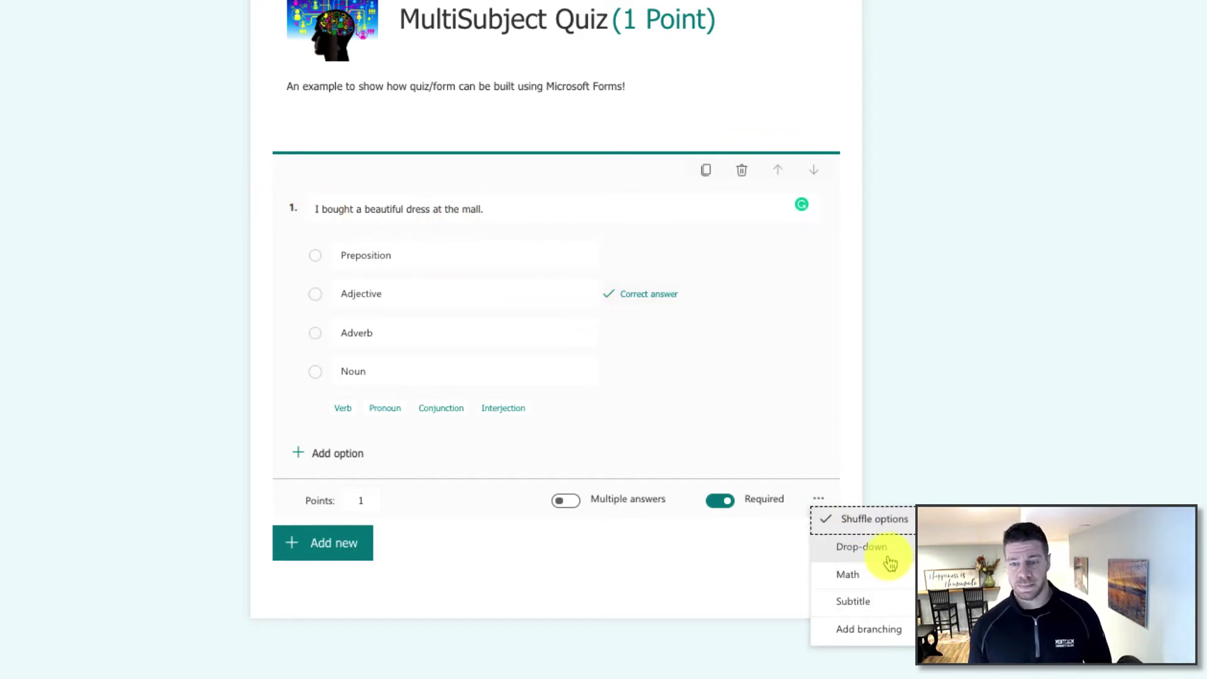
left_click(824, 519)
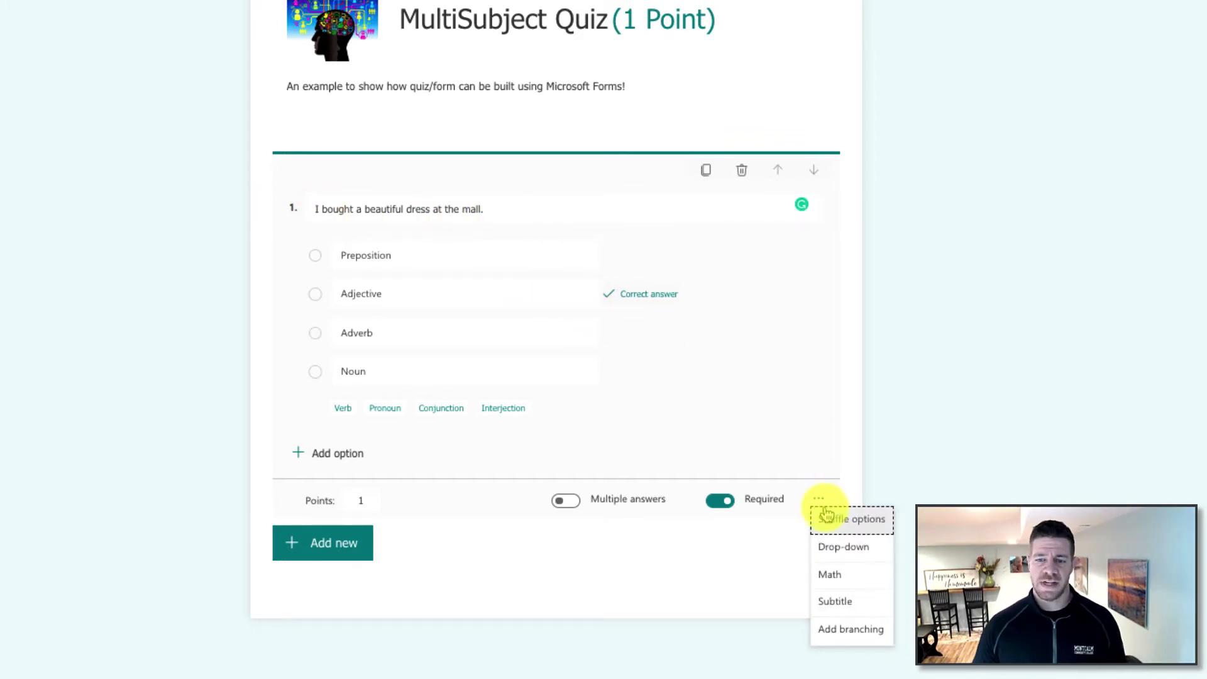
Step: Change the question's answer options to a drop-down list
left_click(825, 550)
left_click(819, 498)
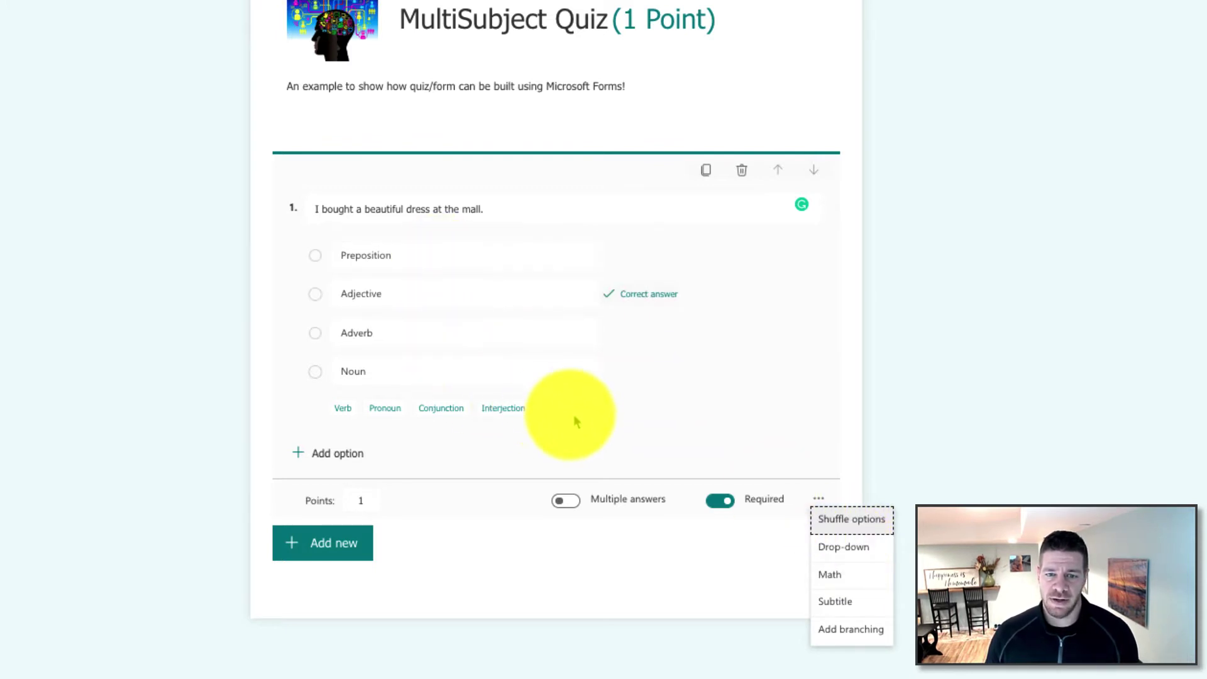
left_click(854, 557)
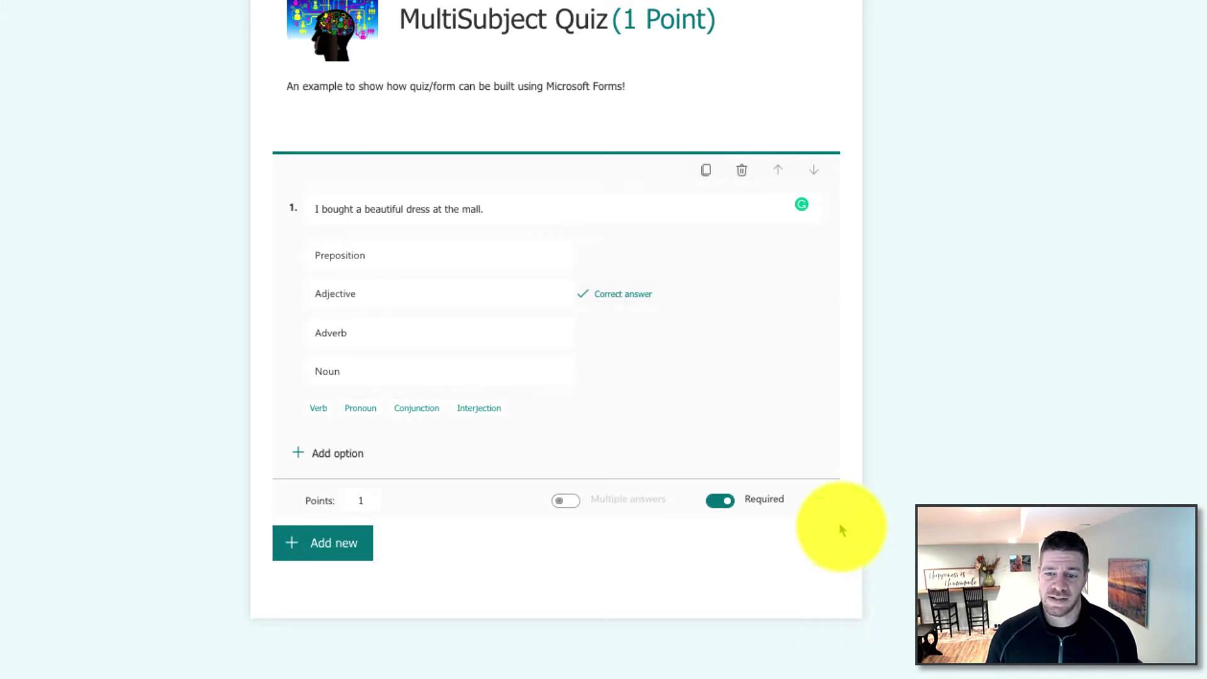
Step: Try adding a subtitle field to the question, and remove it again
left_click(819, 501)
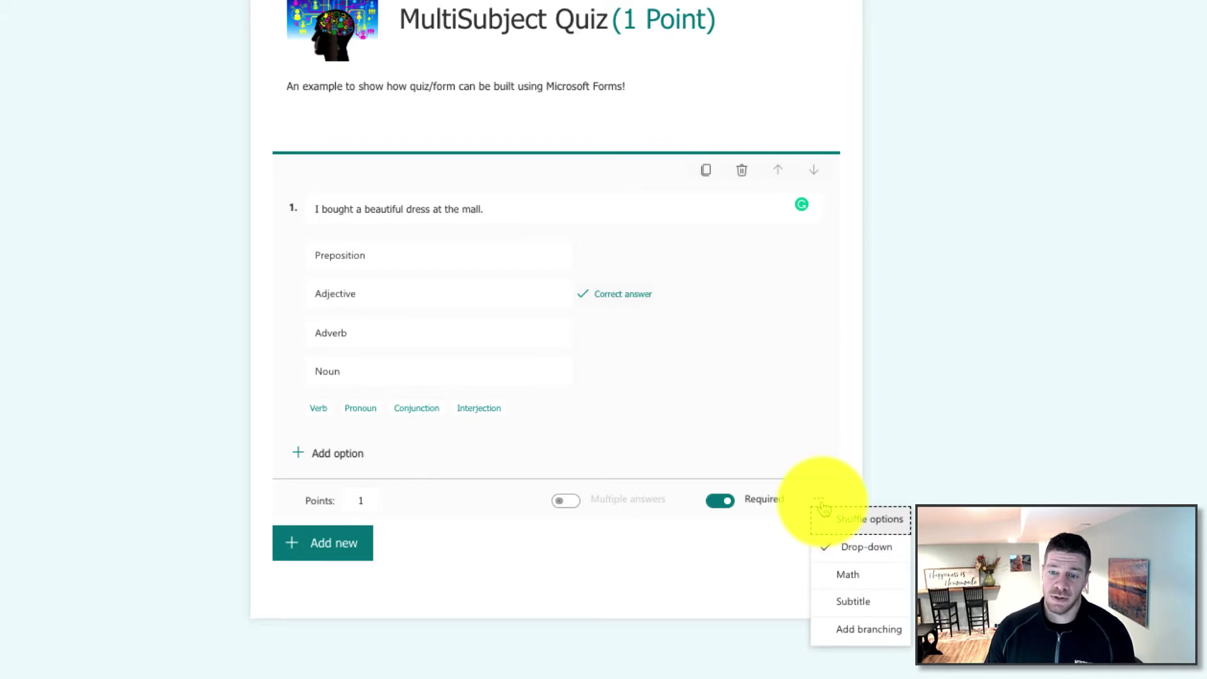
left_click(882, 602)
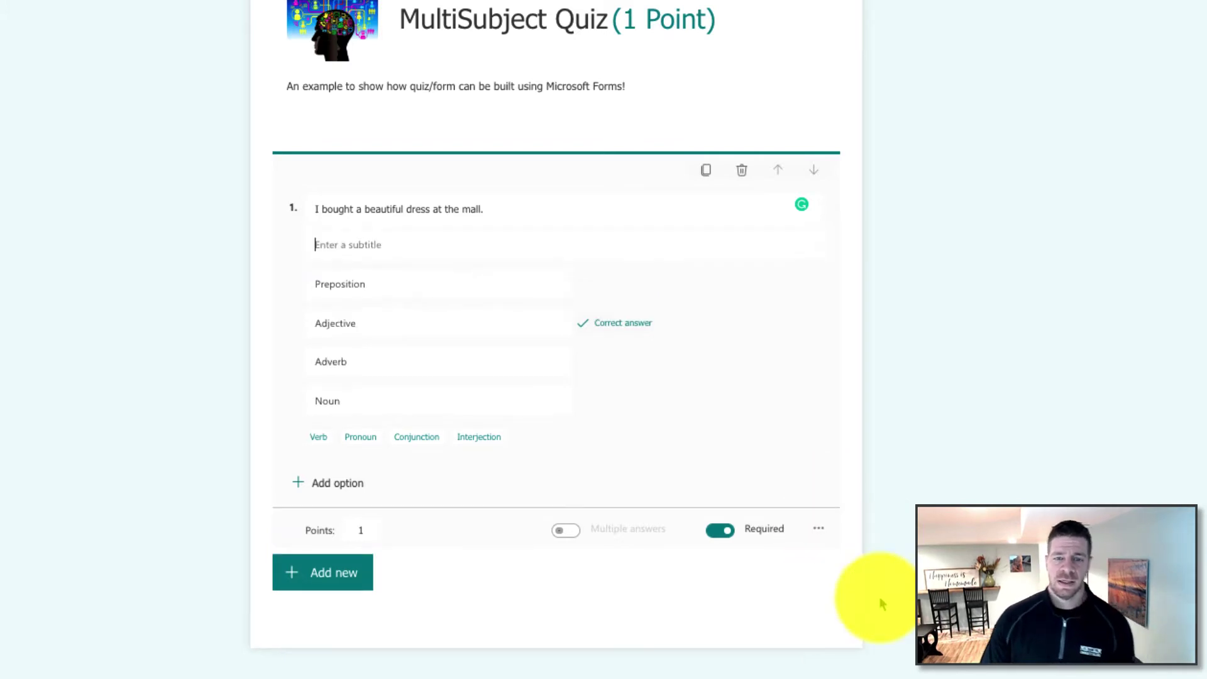
left_click(819, 533)
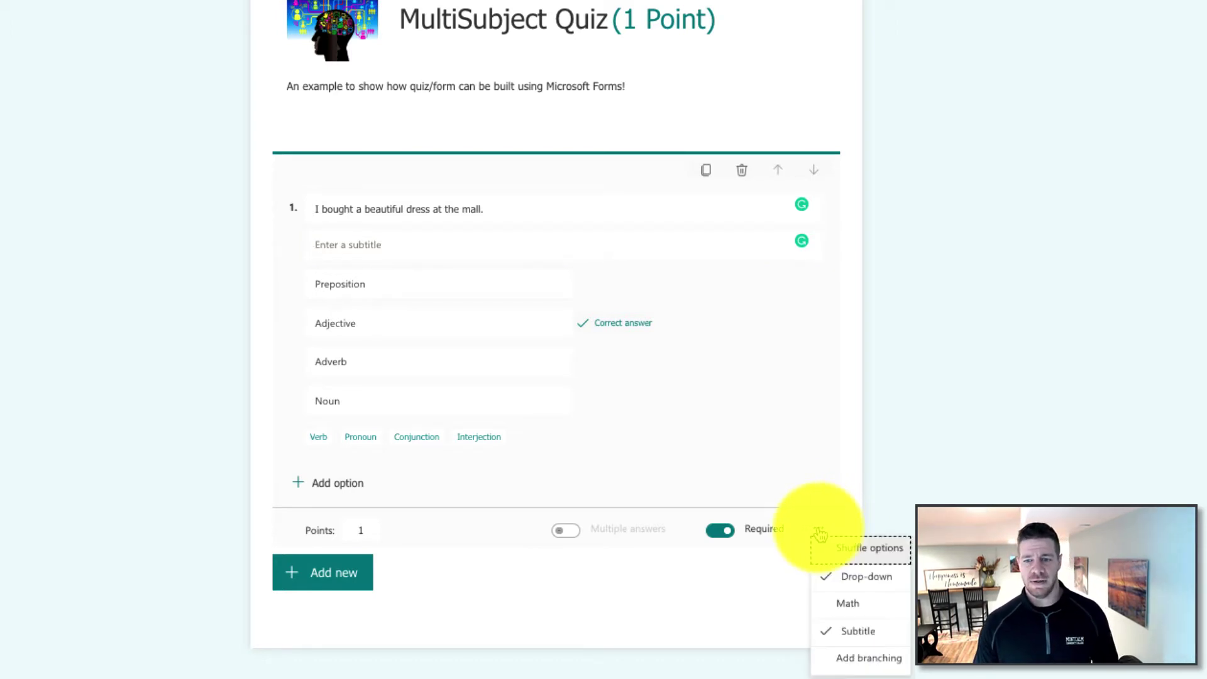
left_click(855, 631)
left_click(821, 503)
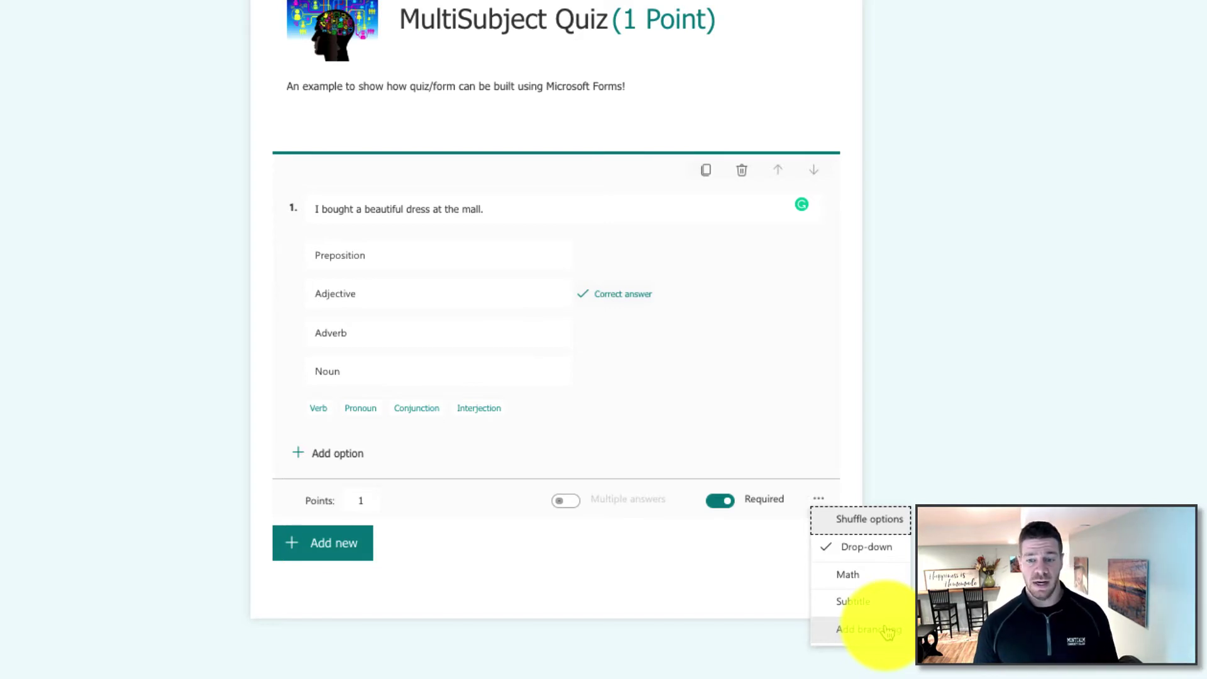
left_click(925, 592)
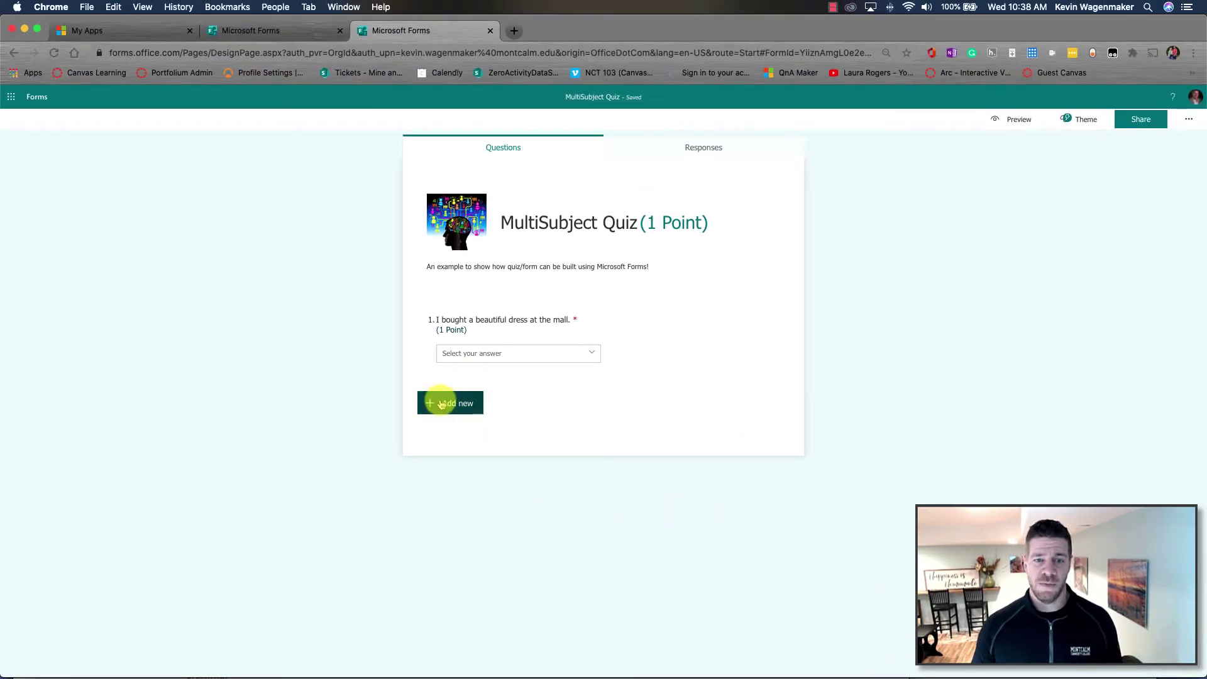
Step: Add a text question reading "Find the degree of the polynomial:" with the math equation x³ − 3x⁵ + 7
left_click(442, 405)
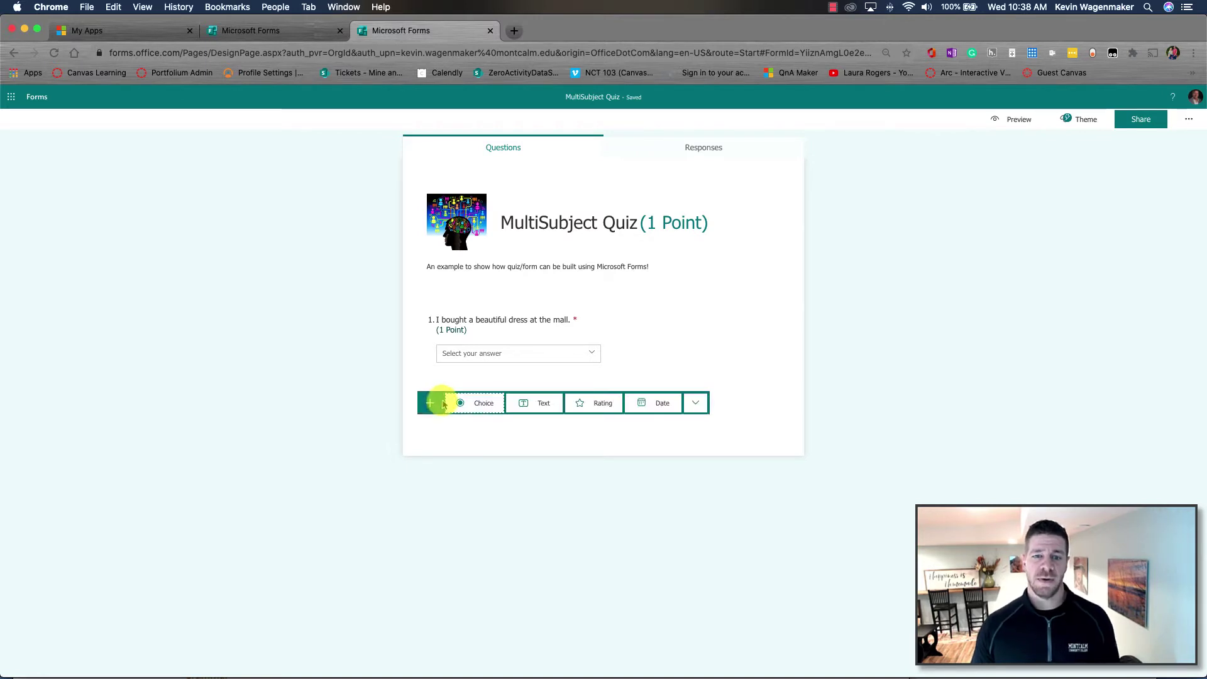
left_click(544, 405)
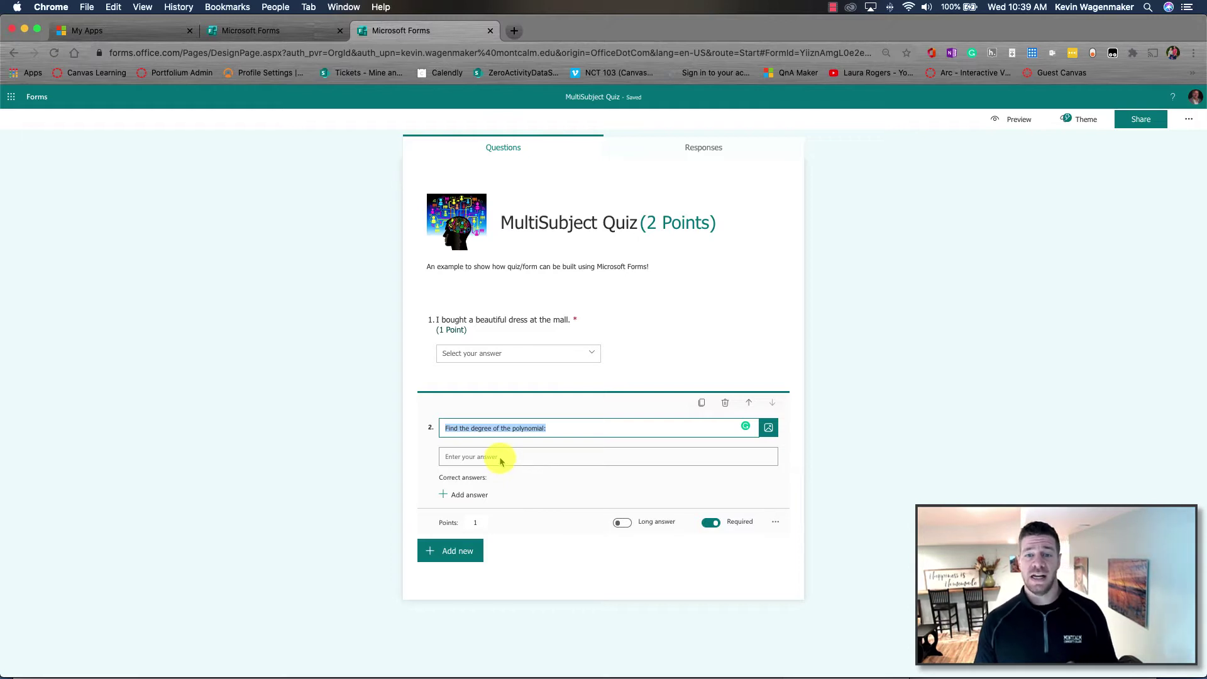
left_click(776, 523)
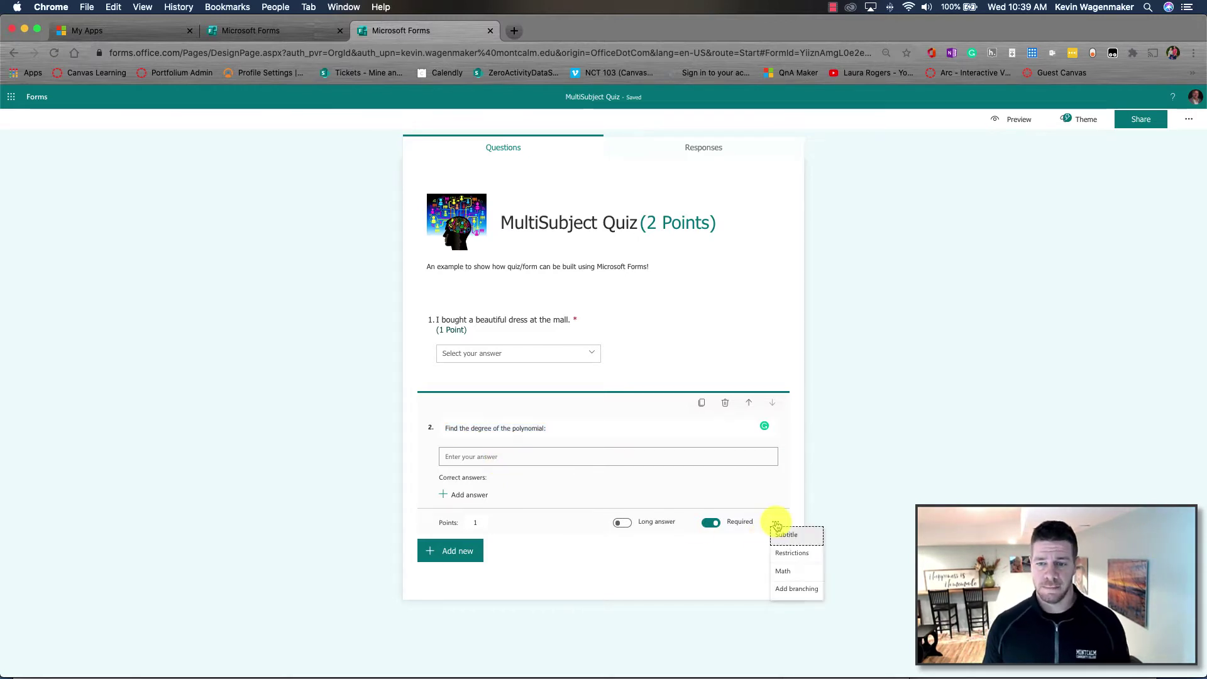
left_click(796, 573)
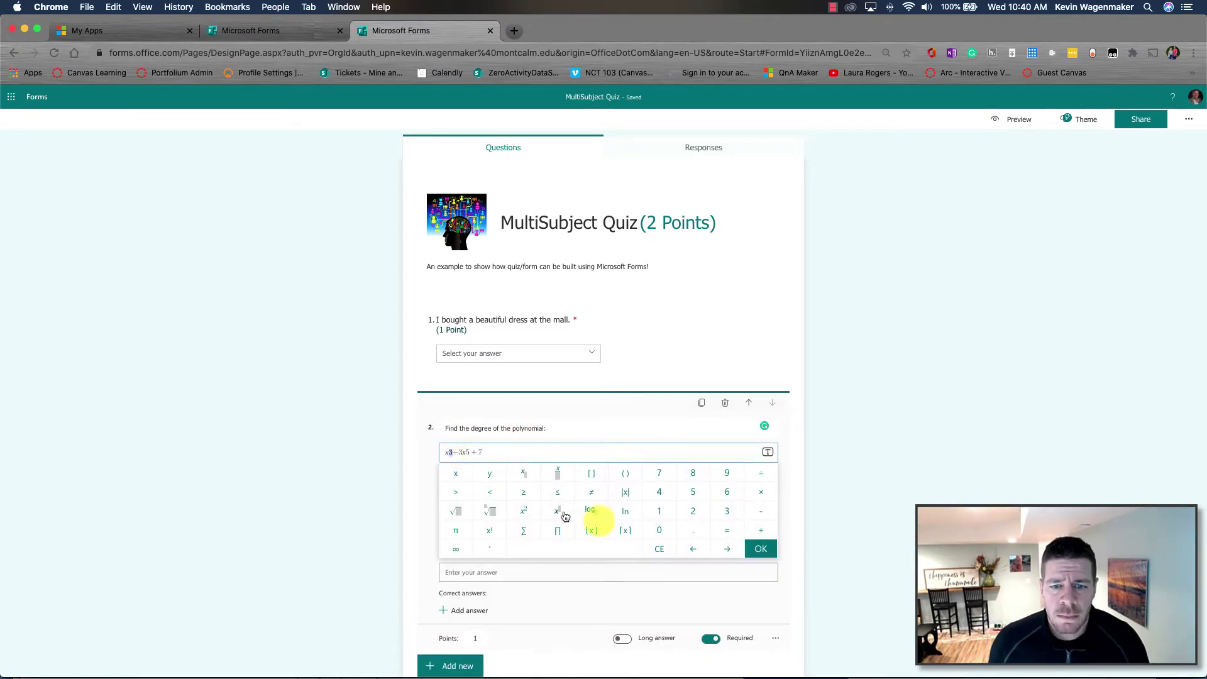
left_click(557, 514)
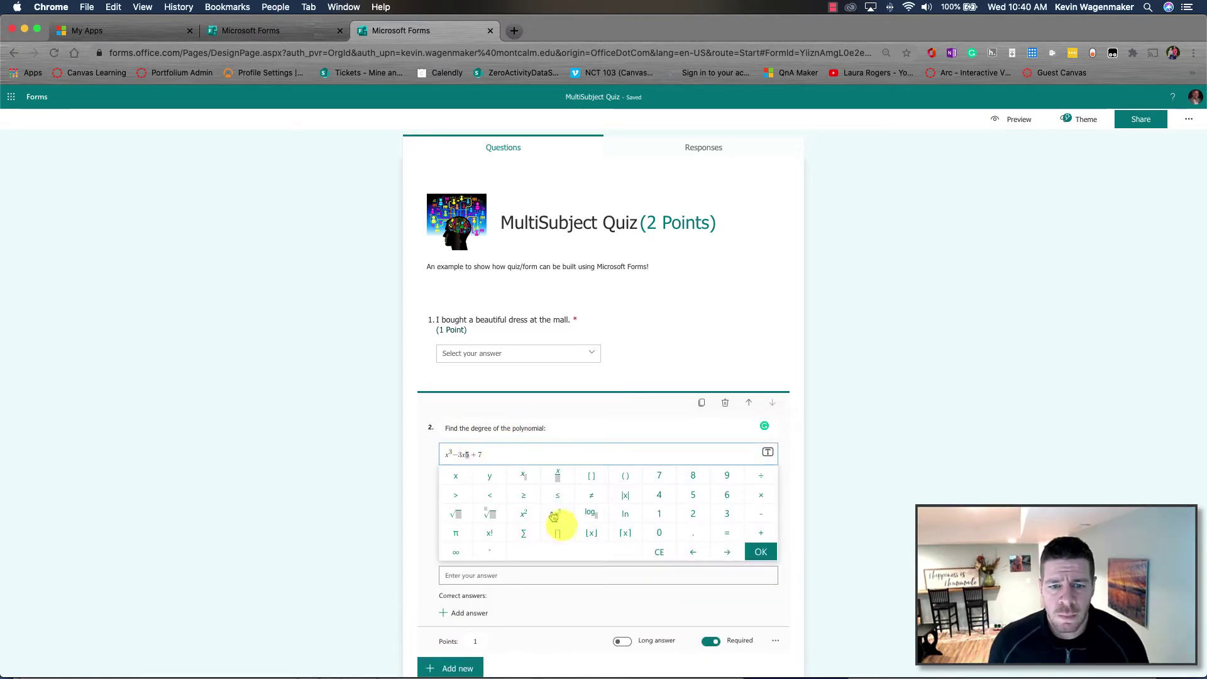
left_click(761, 551)
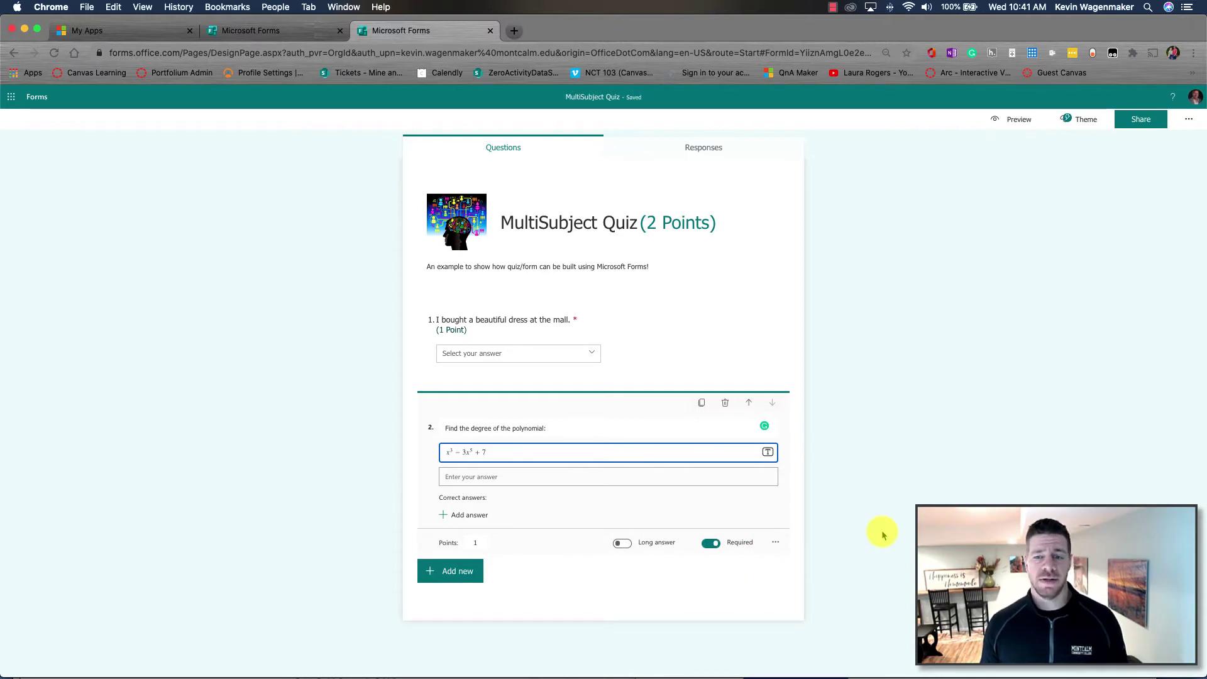
left_click(769, 453)
left_click(768, 452)
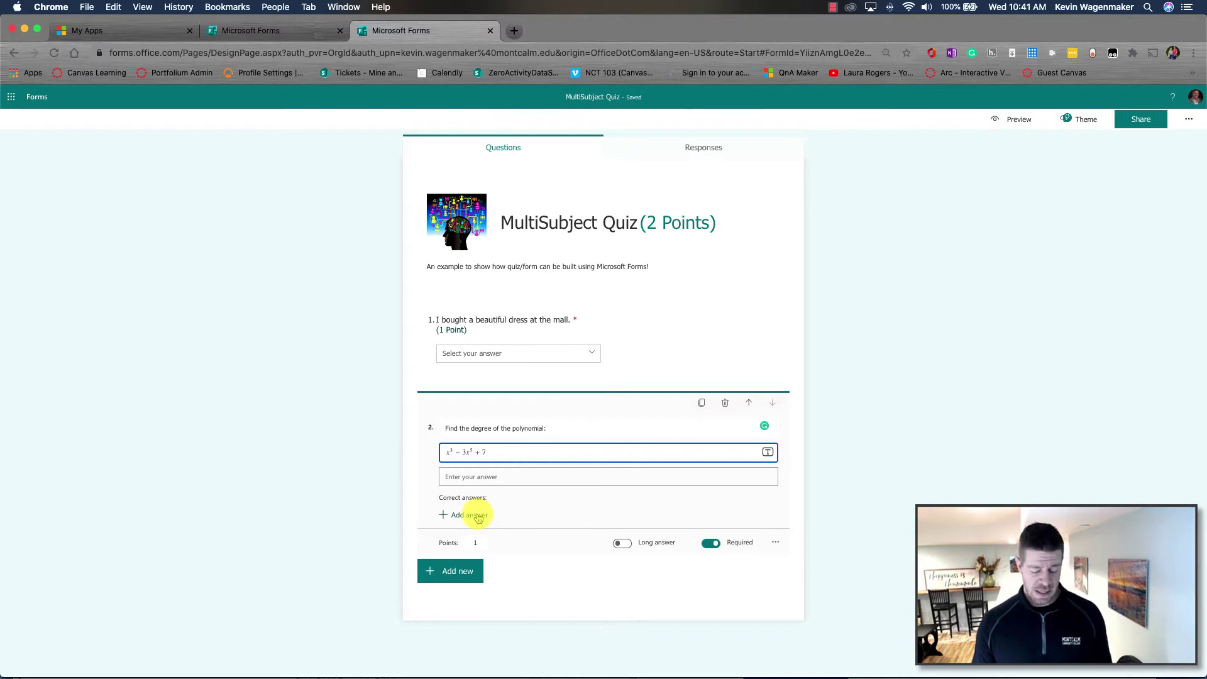
Step: Add 5 as the correct answer to the polynomial question
left_click(479, 518)
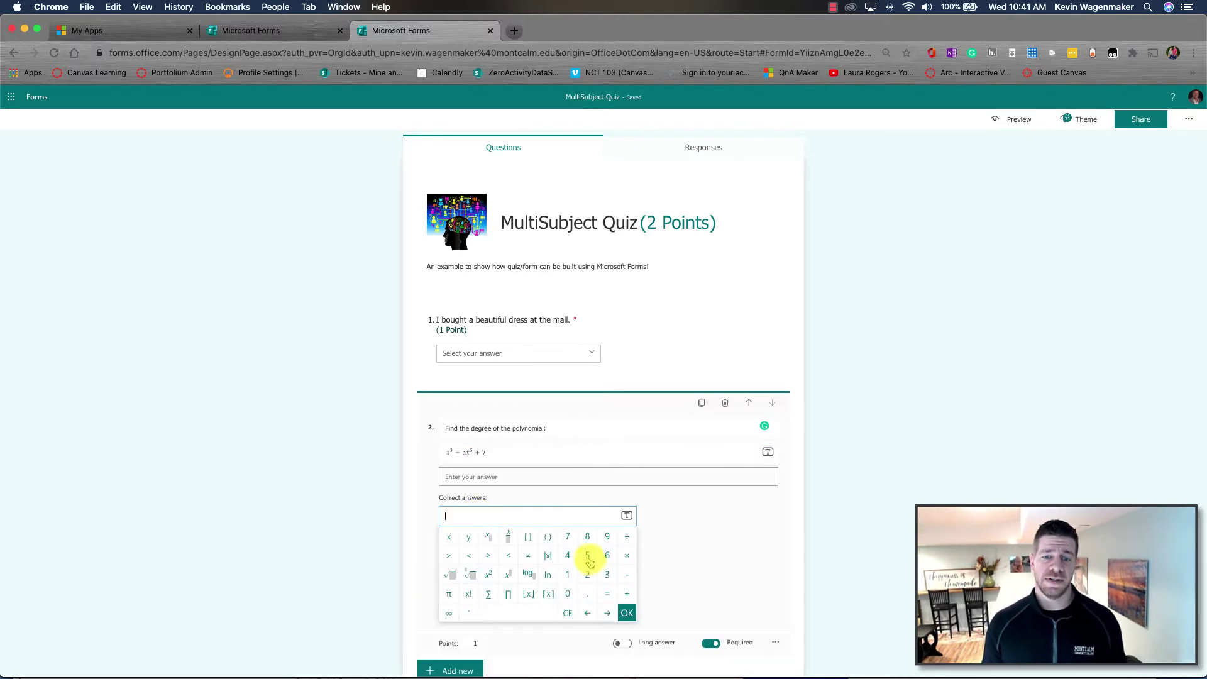
left_click(627, 613)
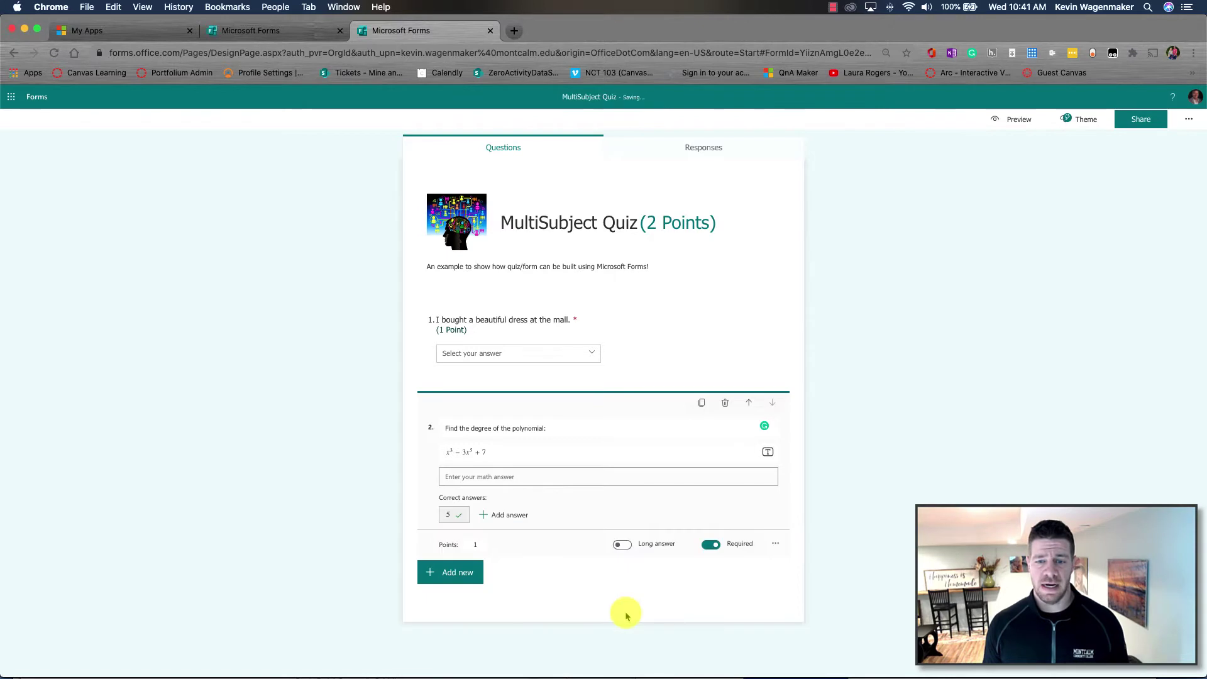
Step: Try adding 8 as a second correct answer to the polynomial question, and remove it again
left_click(510, 517)
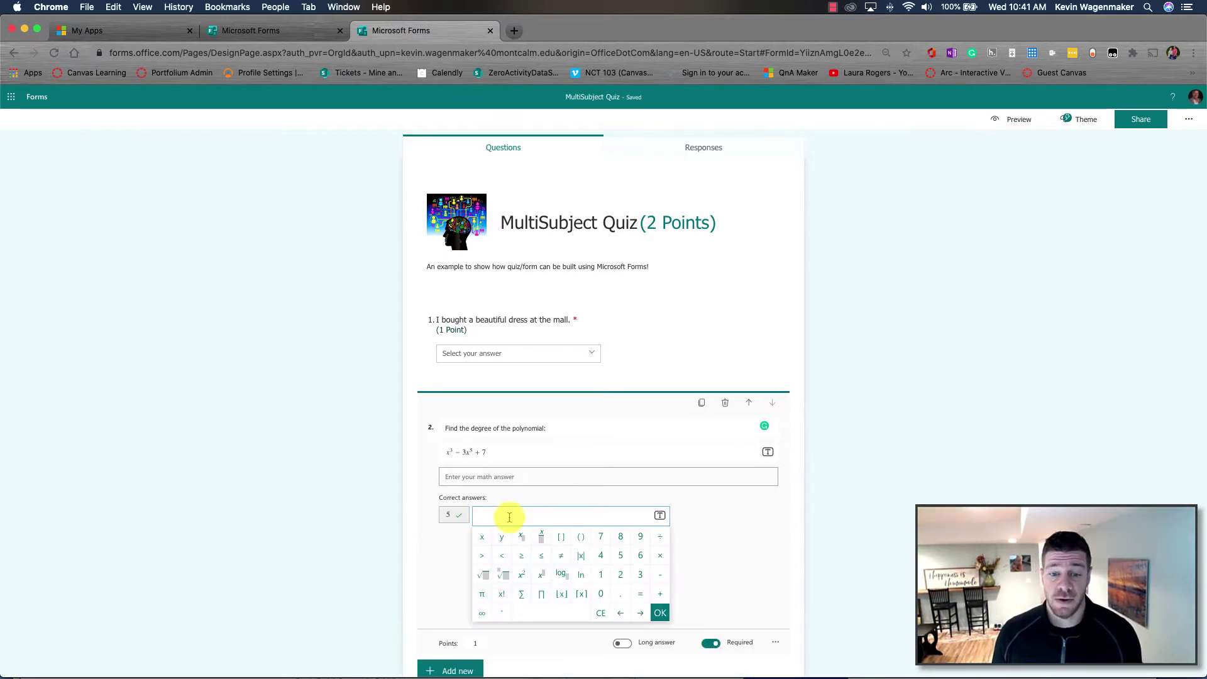
left_click(620, 538)
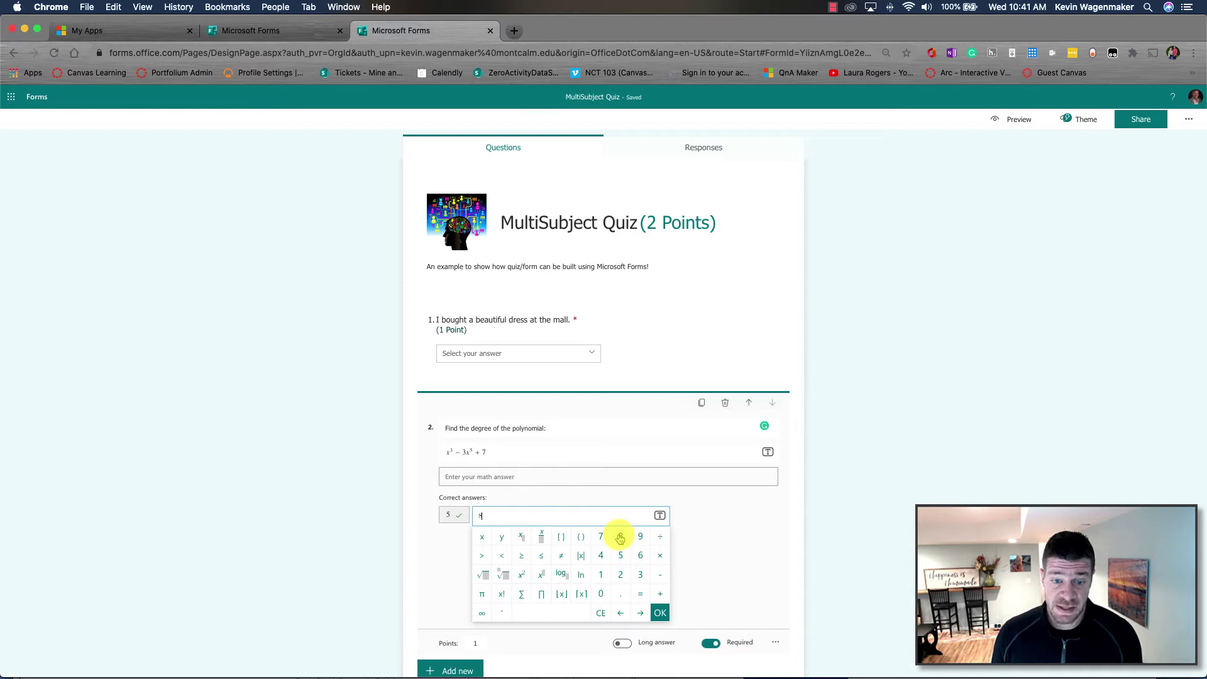
left_click(660, 613)
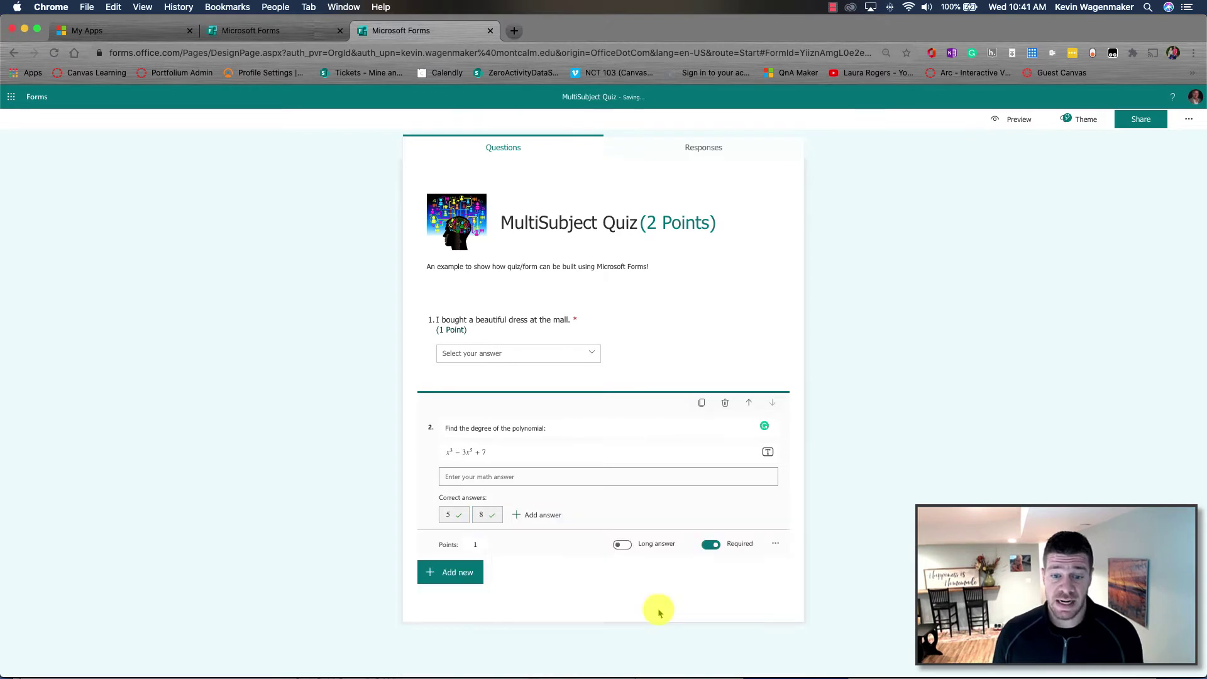
left_click(495, 515)
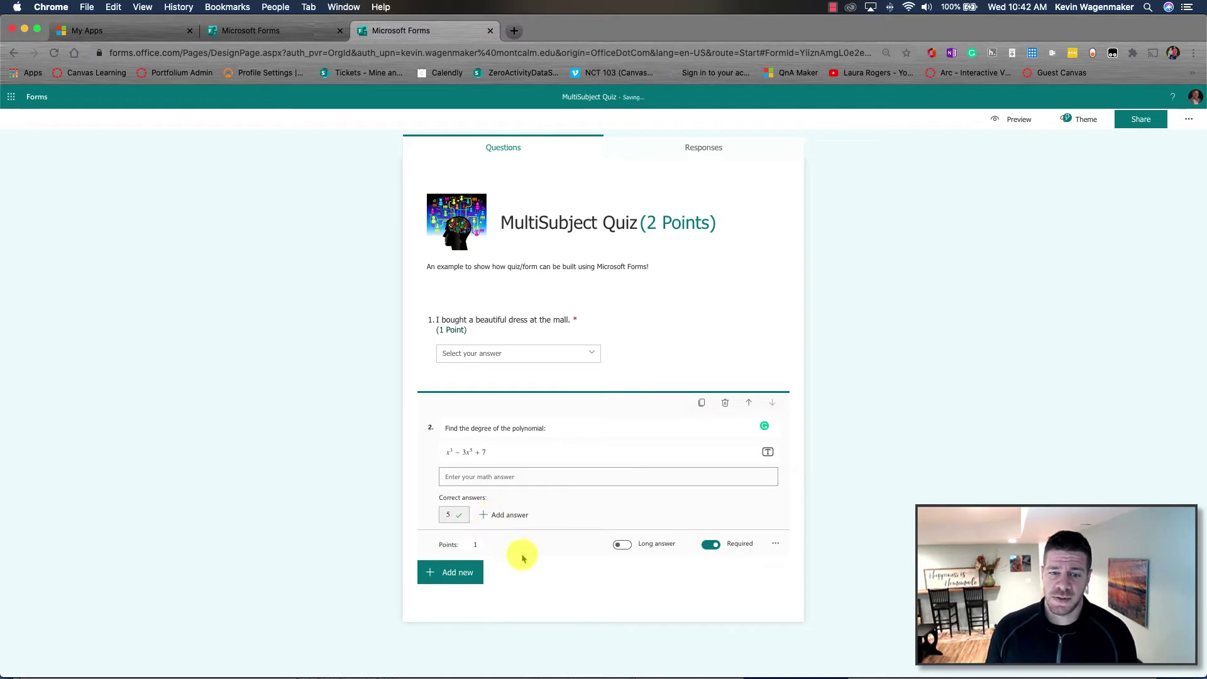
left_click(476, 544)
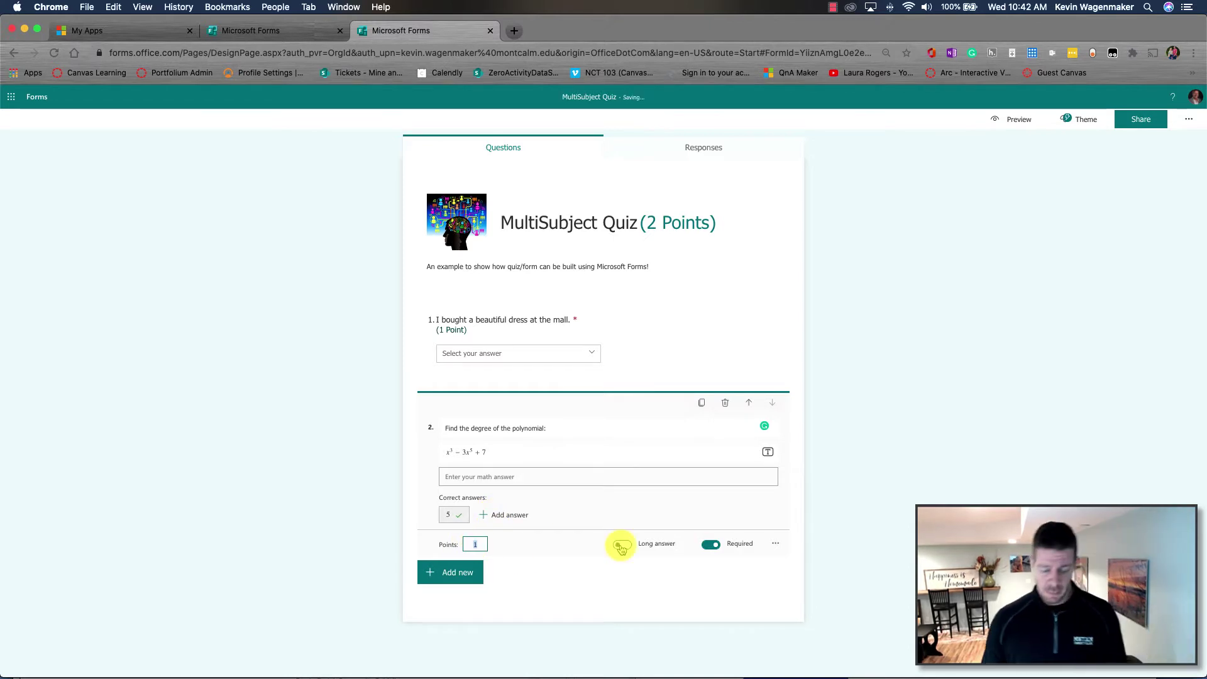
left_click(621, 546)
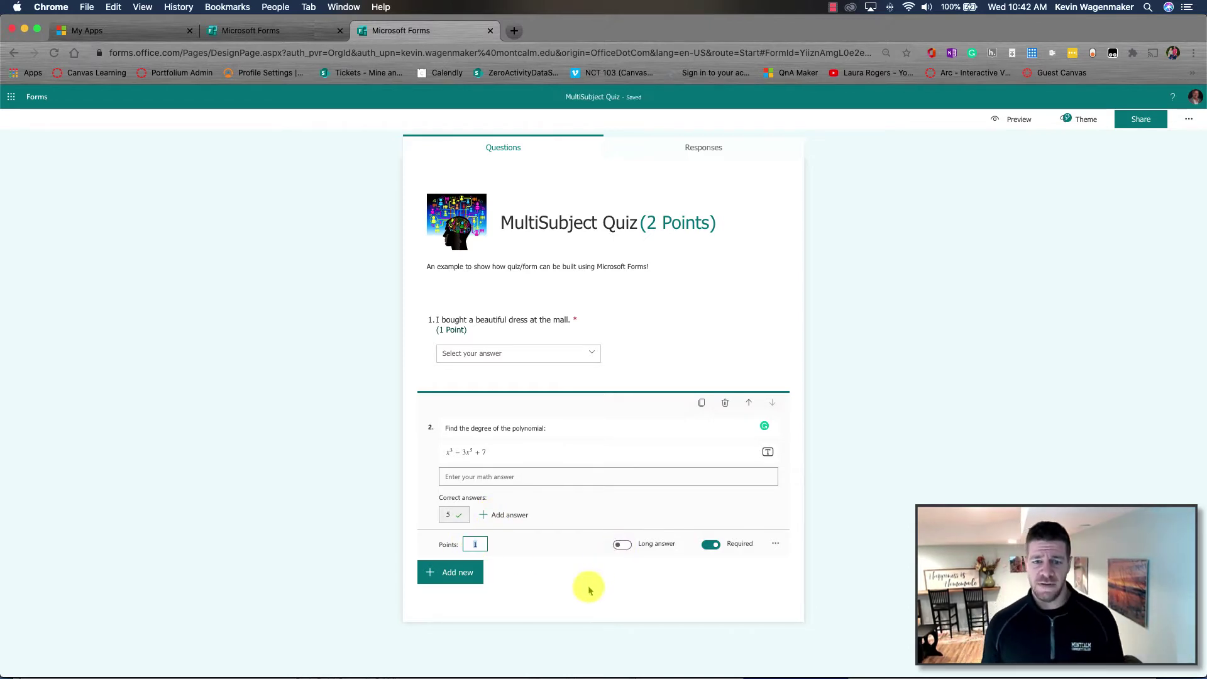
left_click(713, 546)
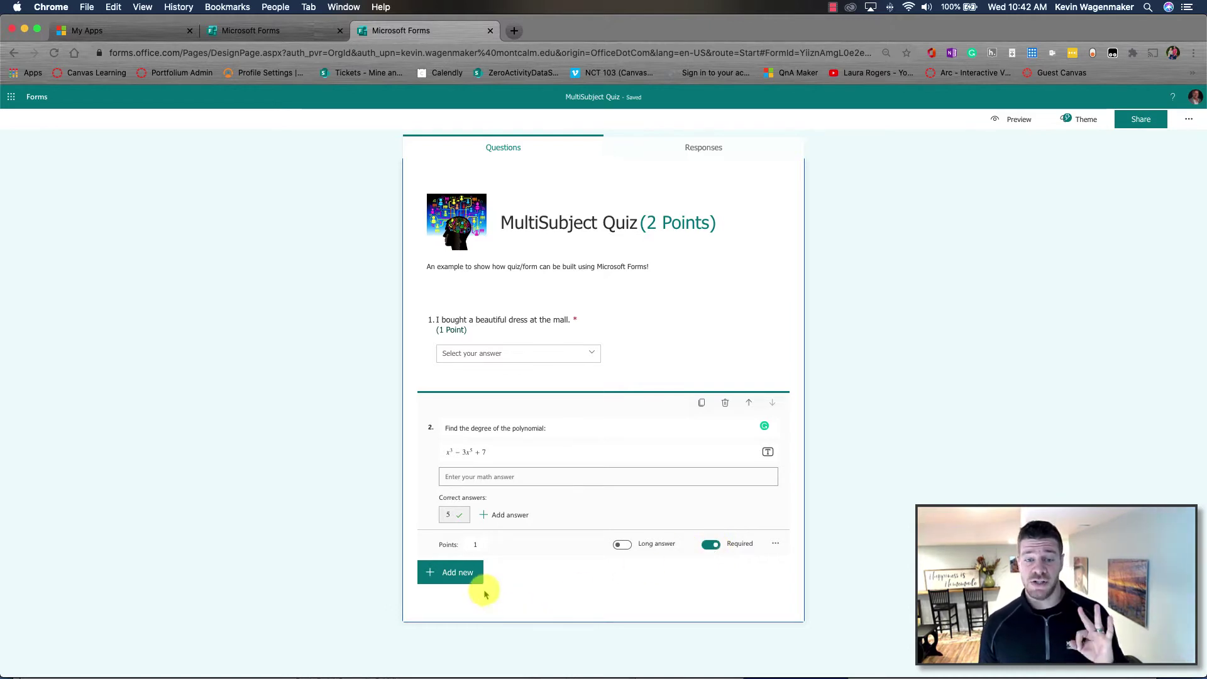
Step: Add a choice question reading "Identify the cell item show in #1" as the third question
left_click(466, 573)
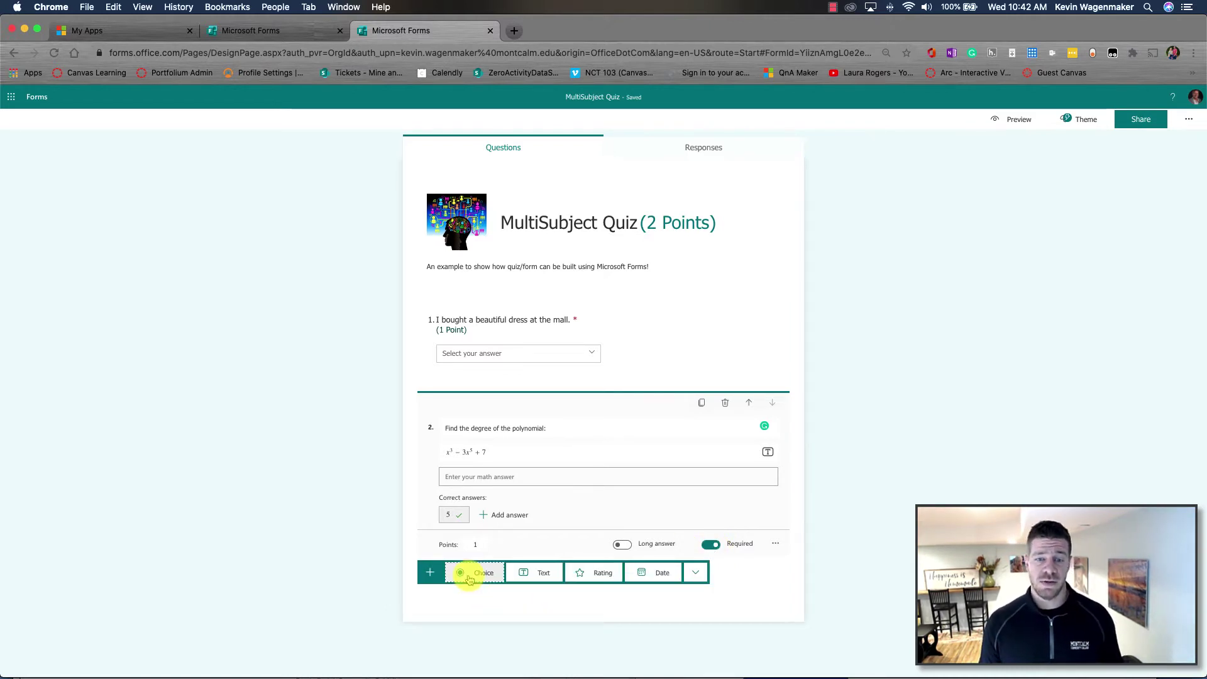
left_click(696, 573)
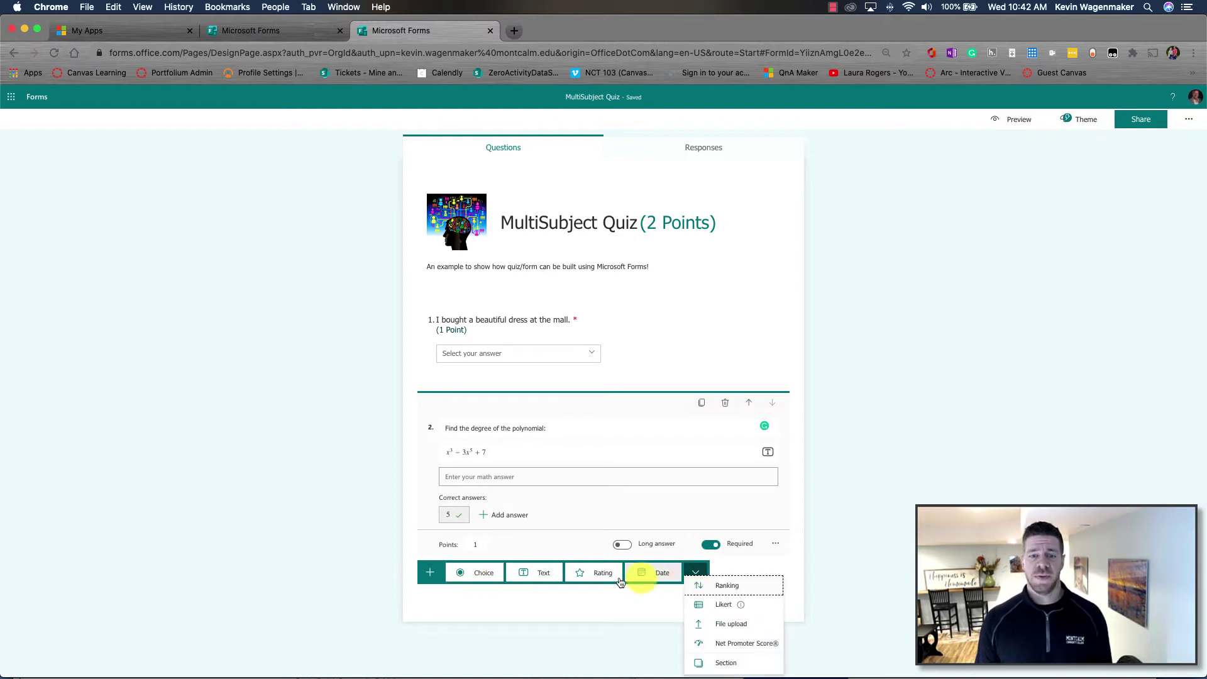
left_click(464, 573)
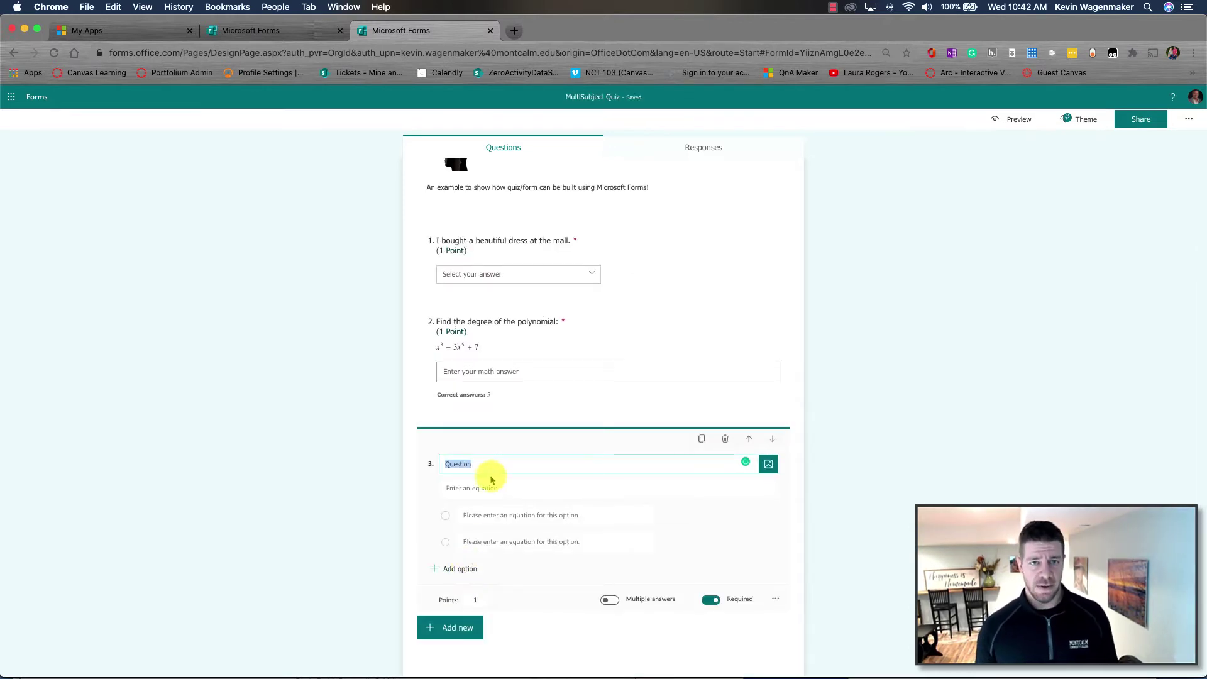
type("Identify the cel")
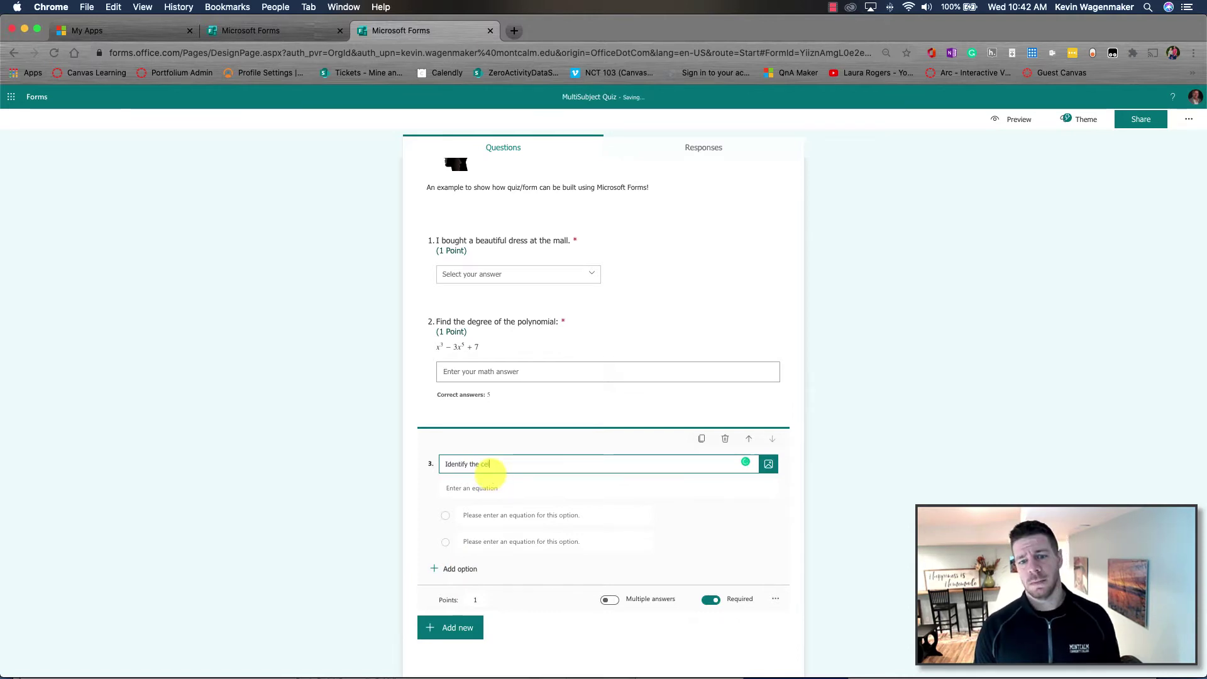
type("l item show in #1")
key("super+a")
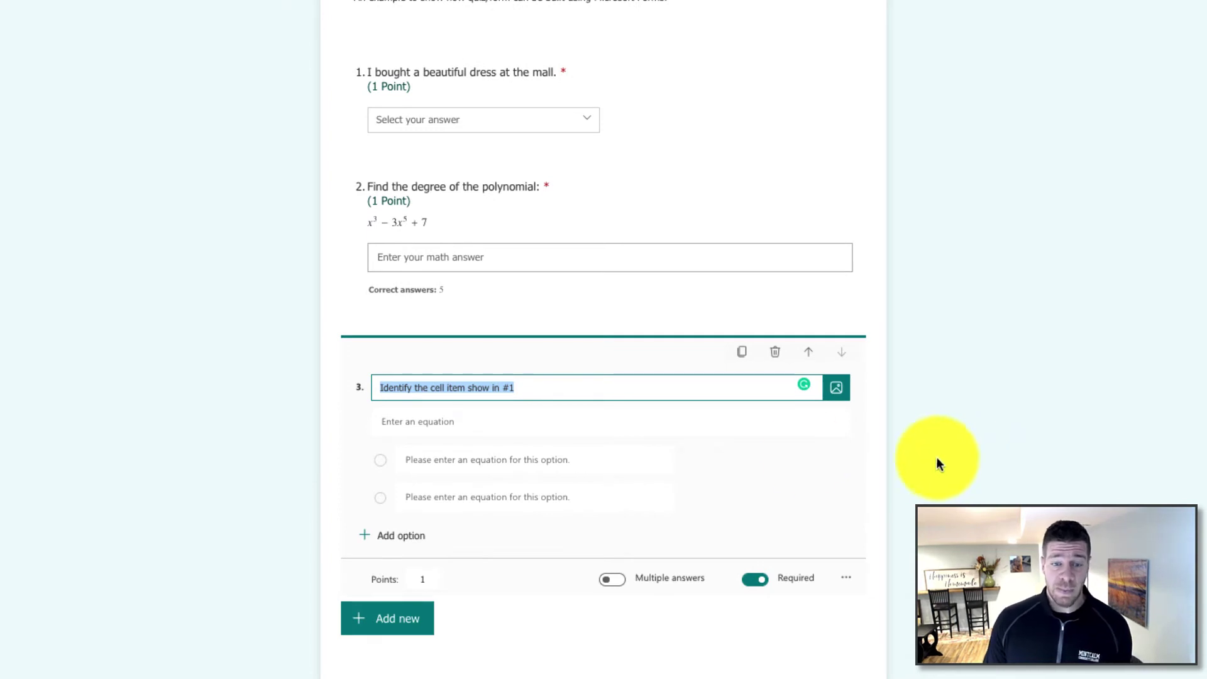
Step: Turn off the math format for the third question and remove its subtitle field
left_click(853, 586)
left_click(871, 618)
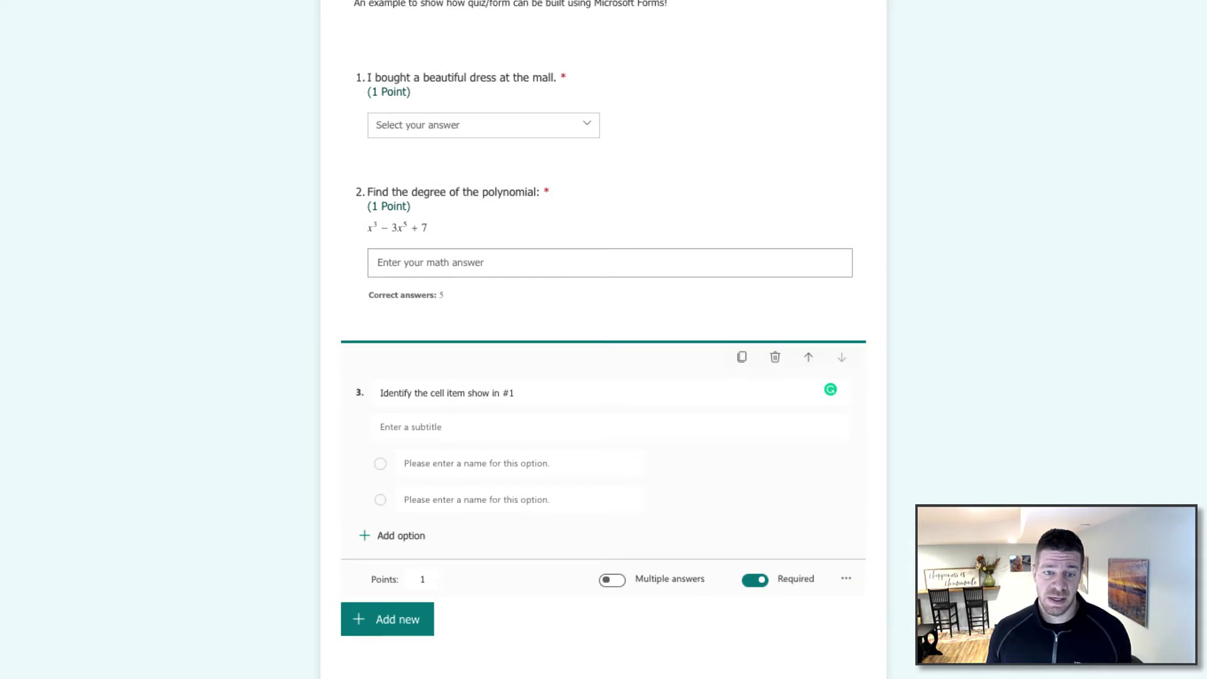
left_click(846, 580)
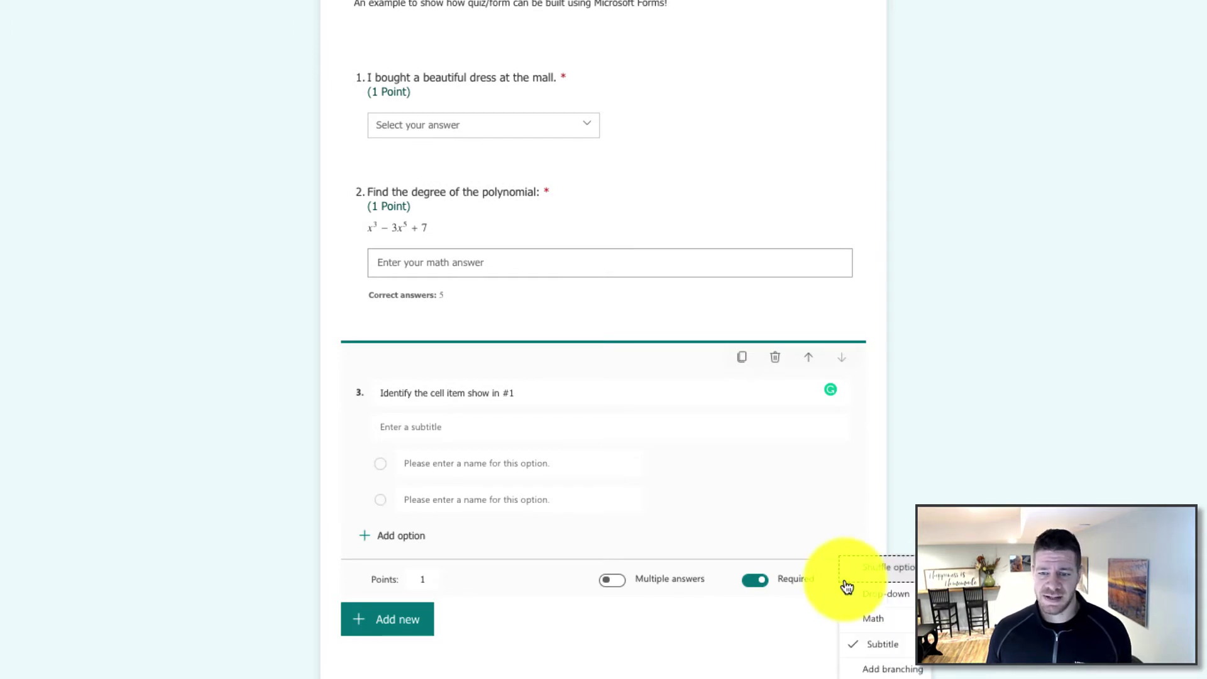
left_click(881, 644)
Step: Upload the image cell.png from the computer into the third question
left_click(511, 423)
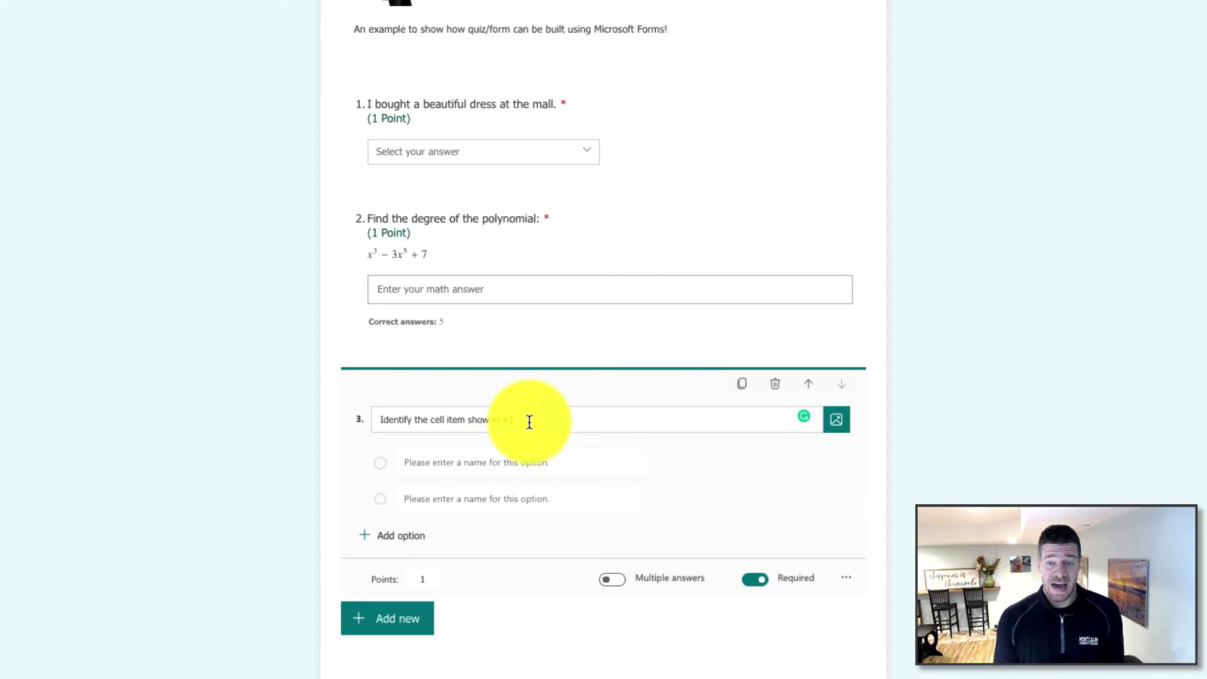
left_click(488, 399)
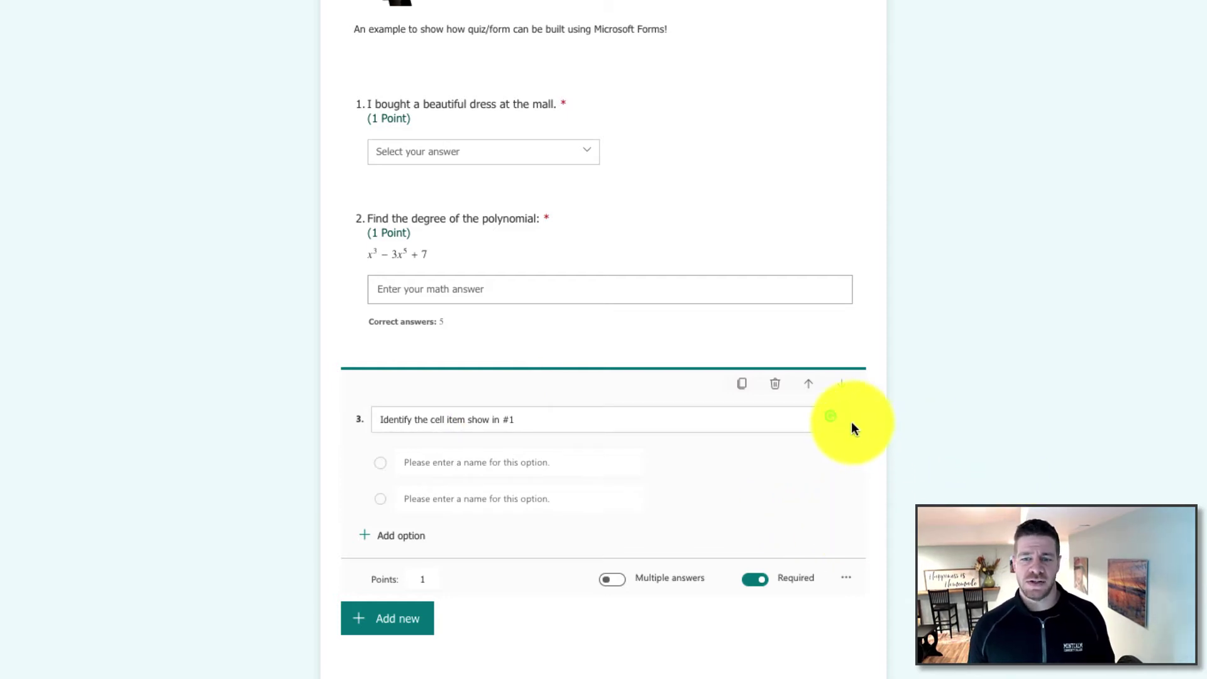
mouse_move(843, 433)
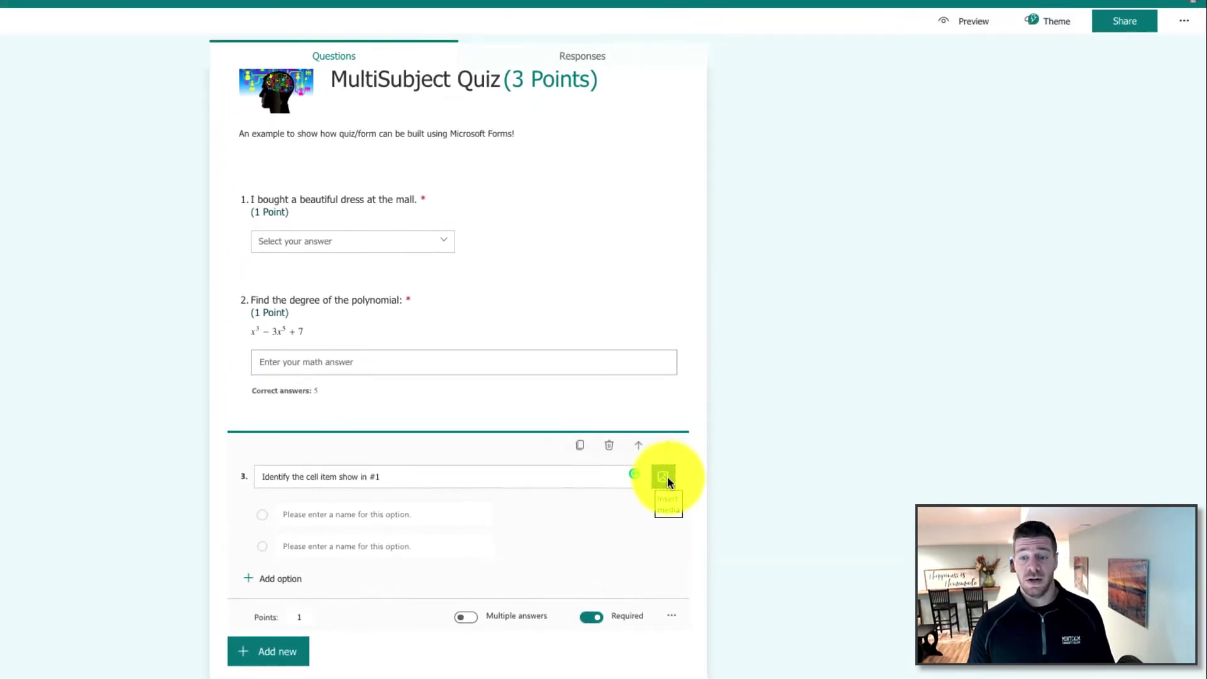
left_click(663, 477)
left_click(1031, 97)
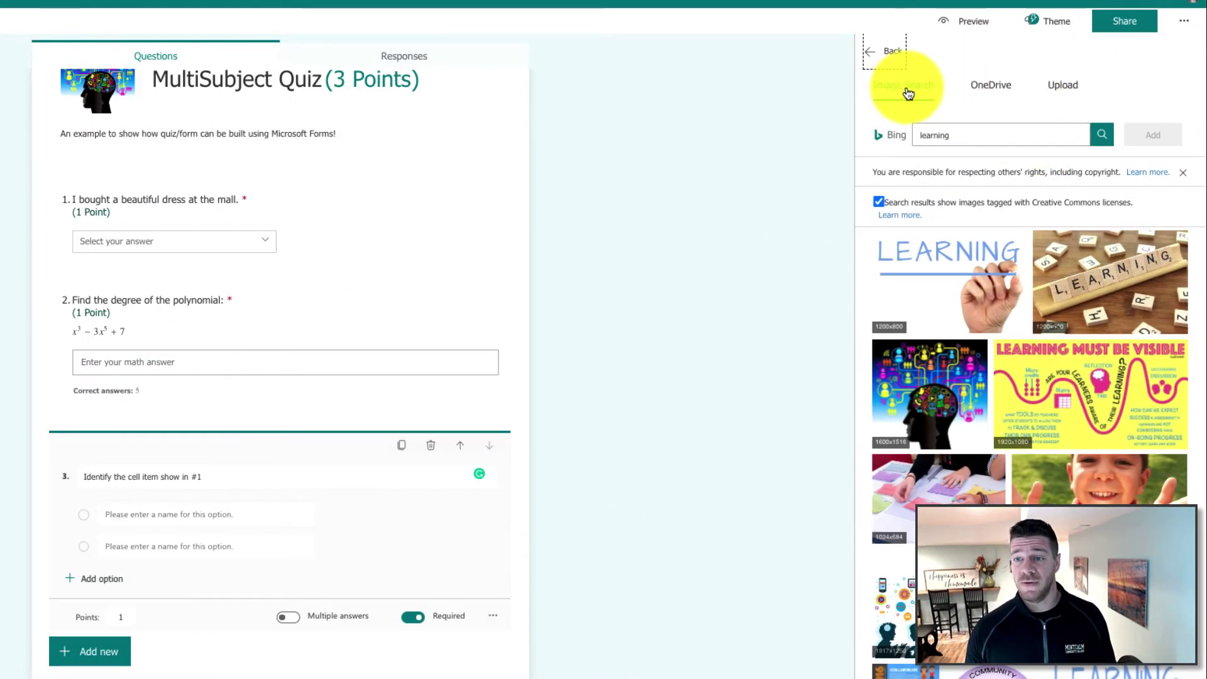
left_click(1062, 88)
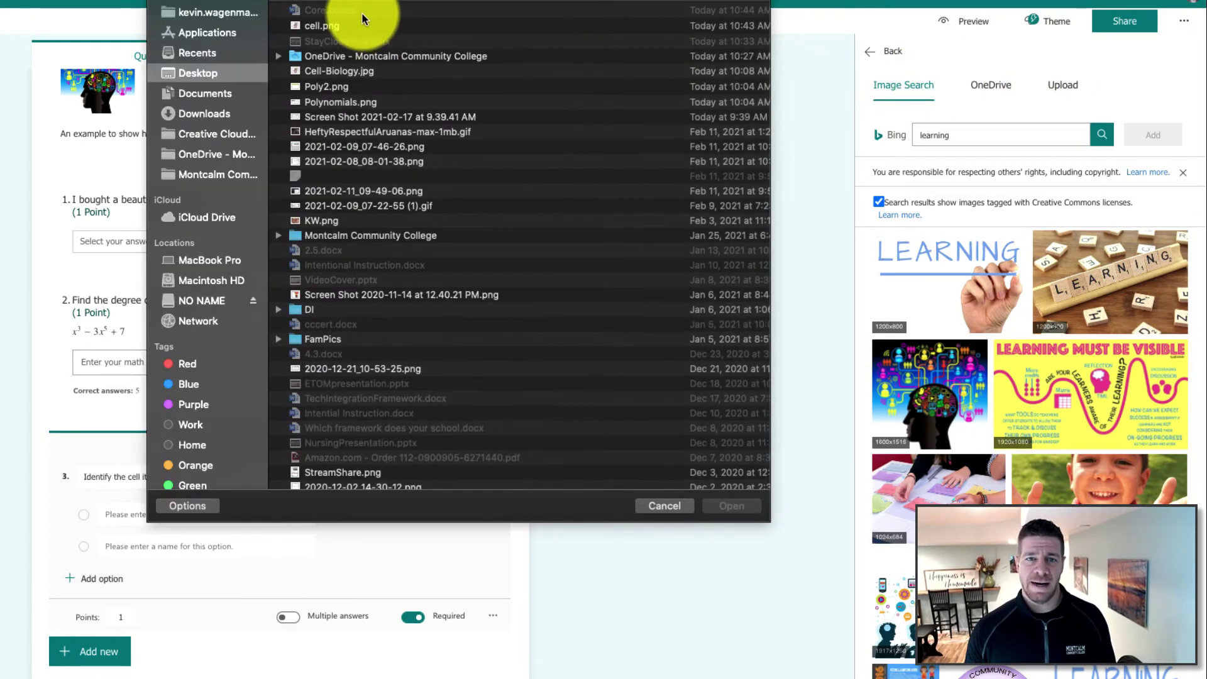
left_click(315, 25)
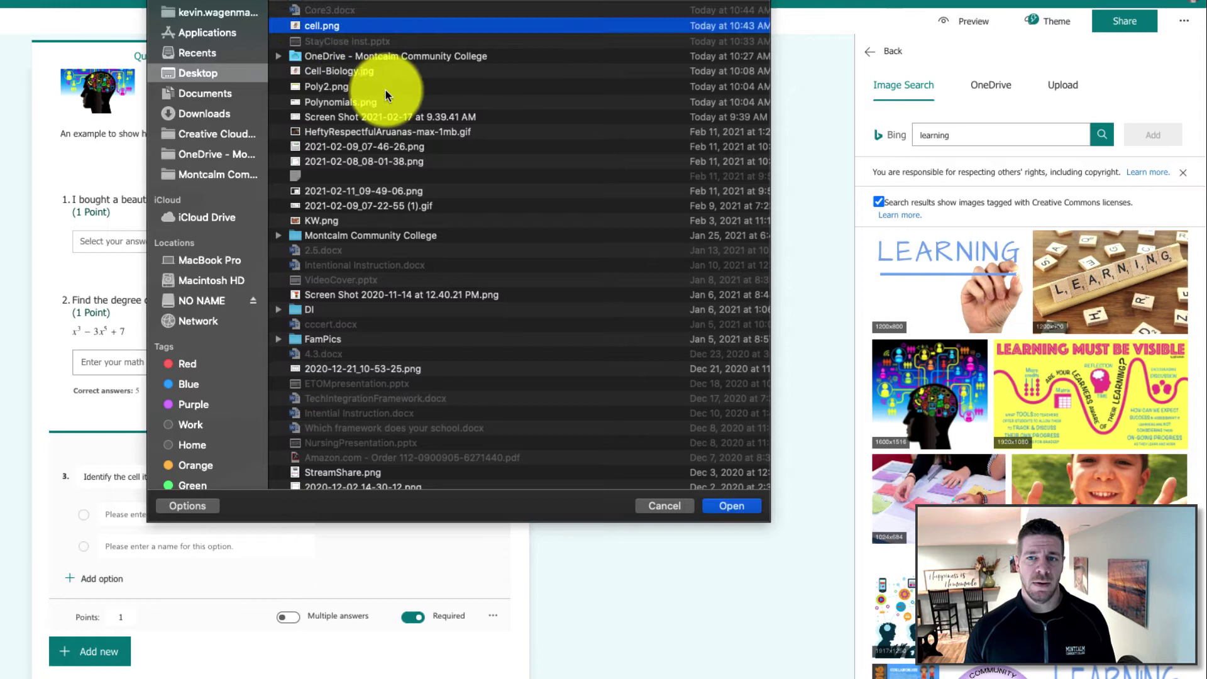
left_click(728, 510)
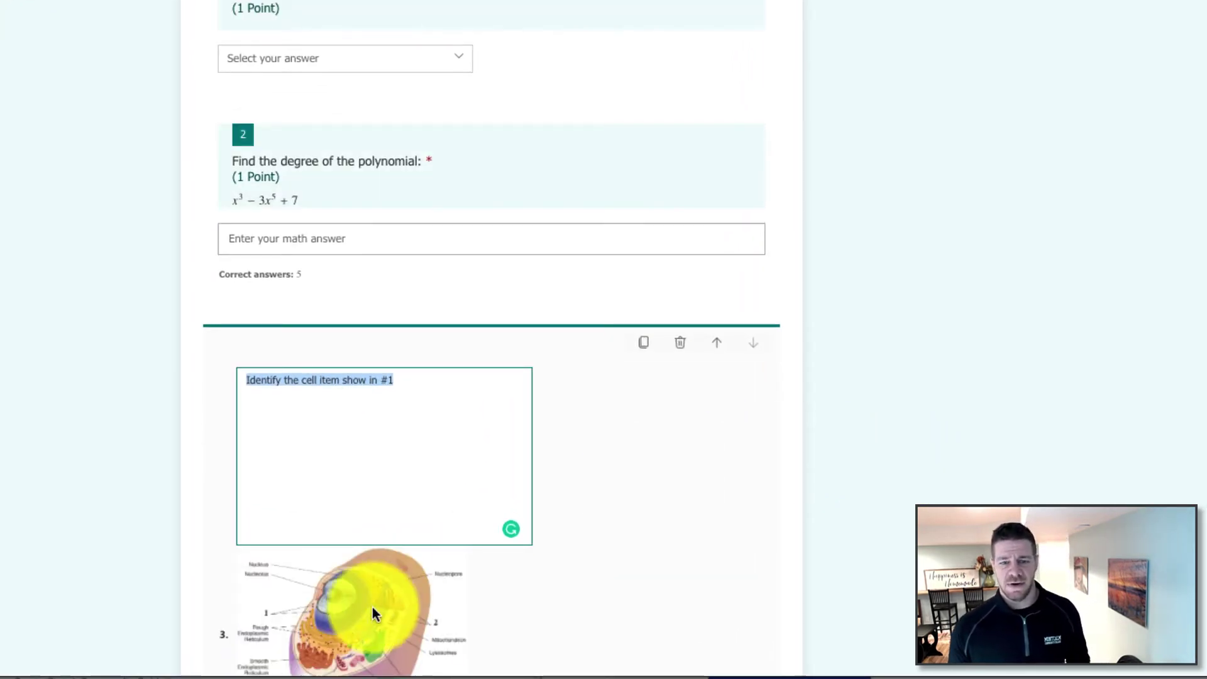
scroll(353, 597, "down", 1)
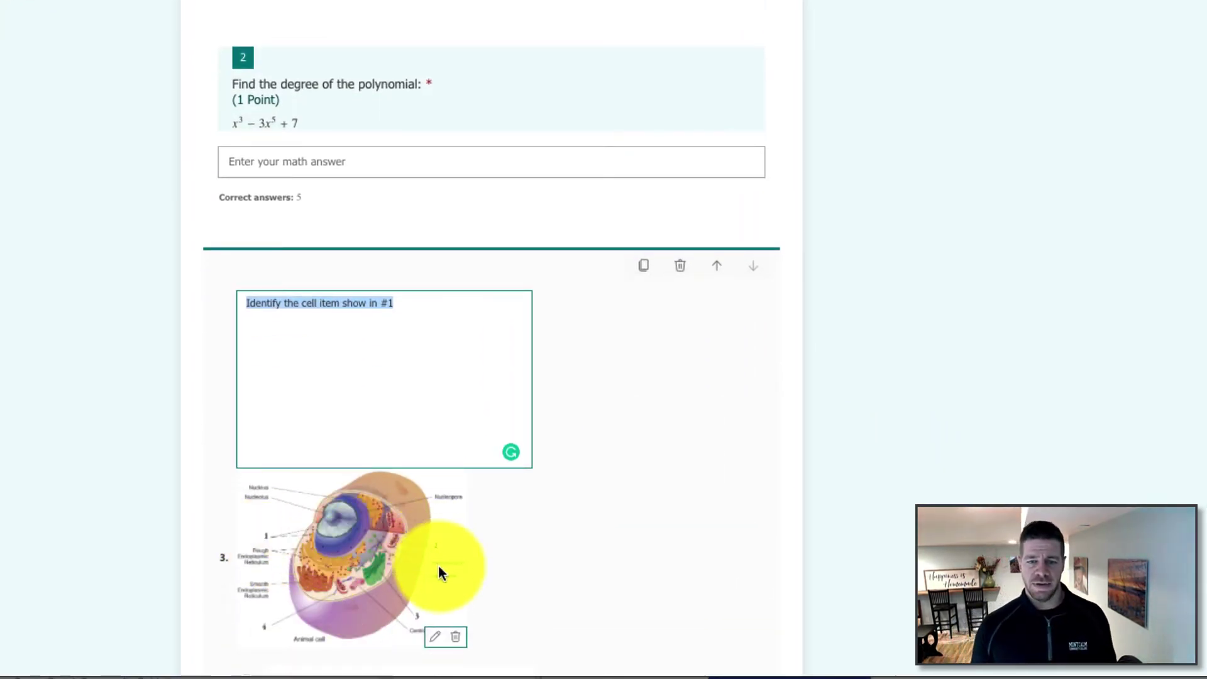
scroll(683, 615, "down", 1)
scroll(682, 609, "down", 1)
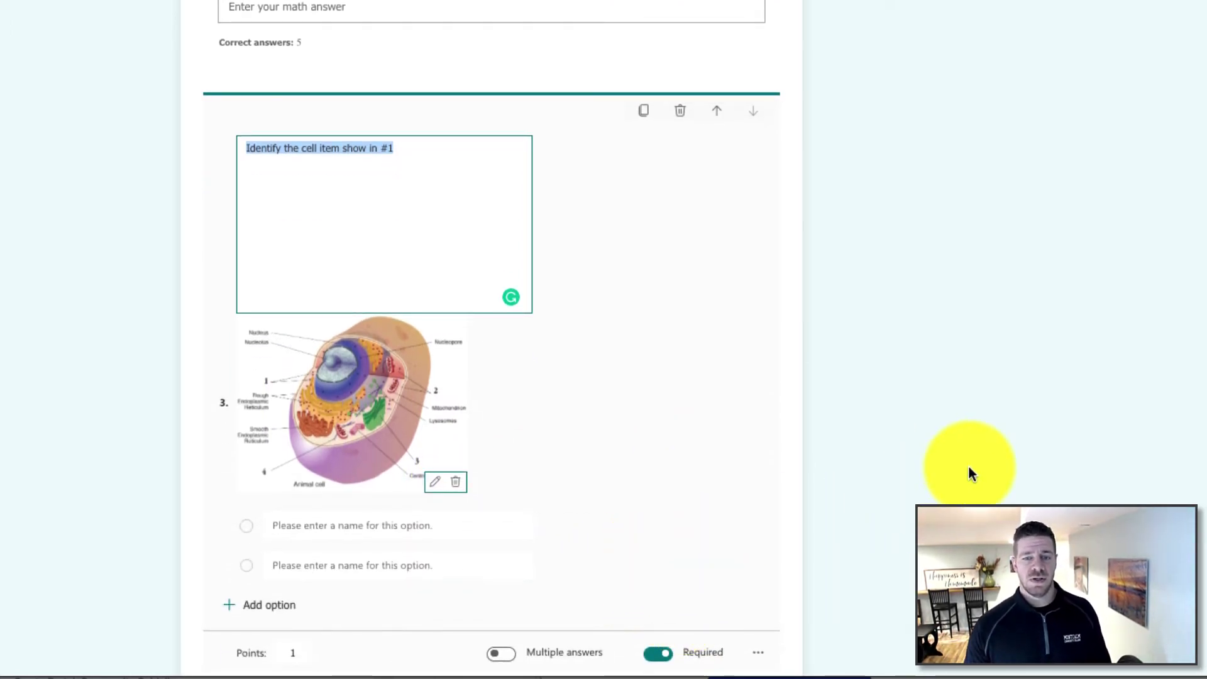
scroll(969, 473, "down", 1)
scroll(969, 470, "down", 1)
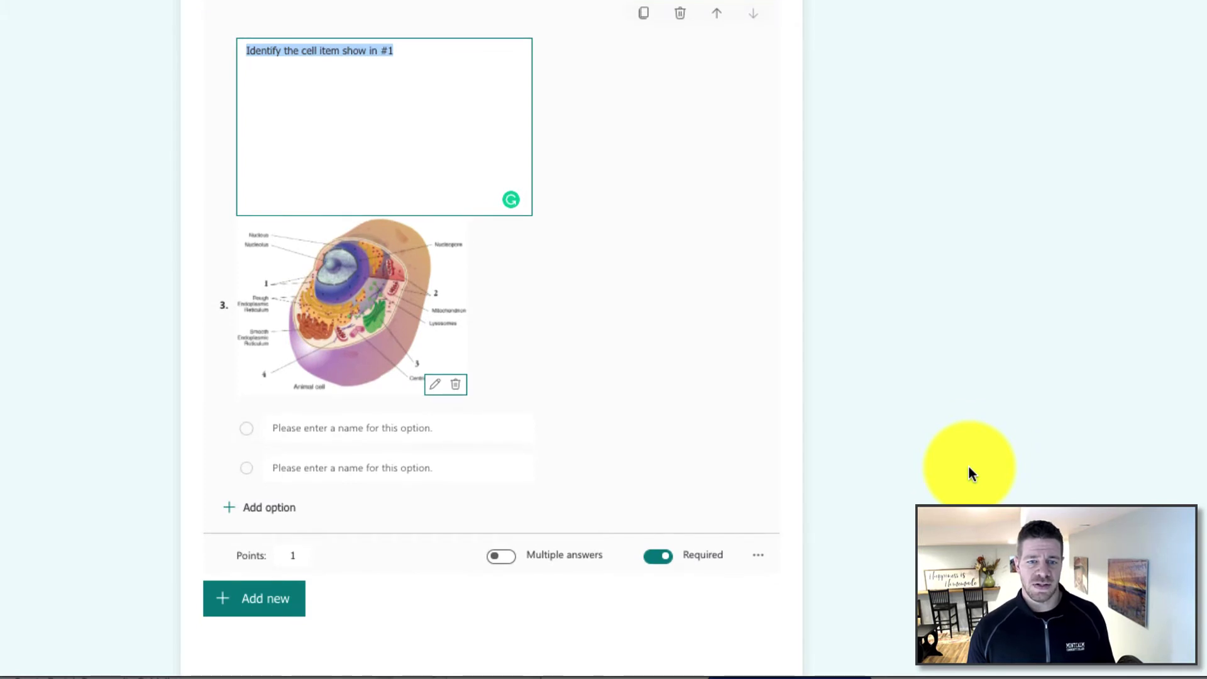
Step: Add two more options to the cell question and name the four options ribosomes, cytoplasm, golgi body and microtubule
left_click(259, 517)
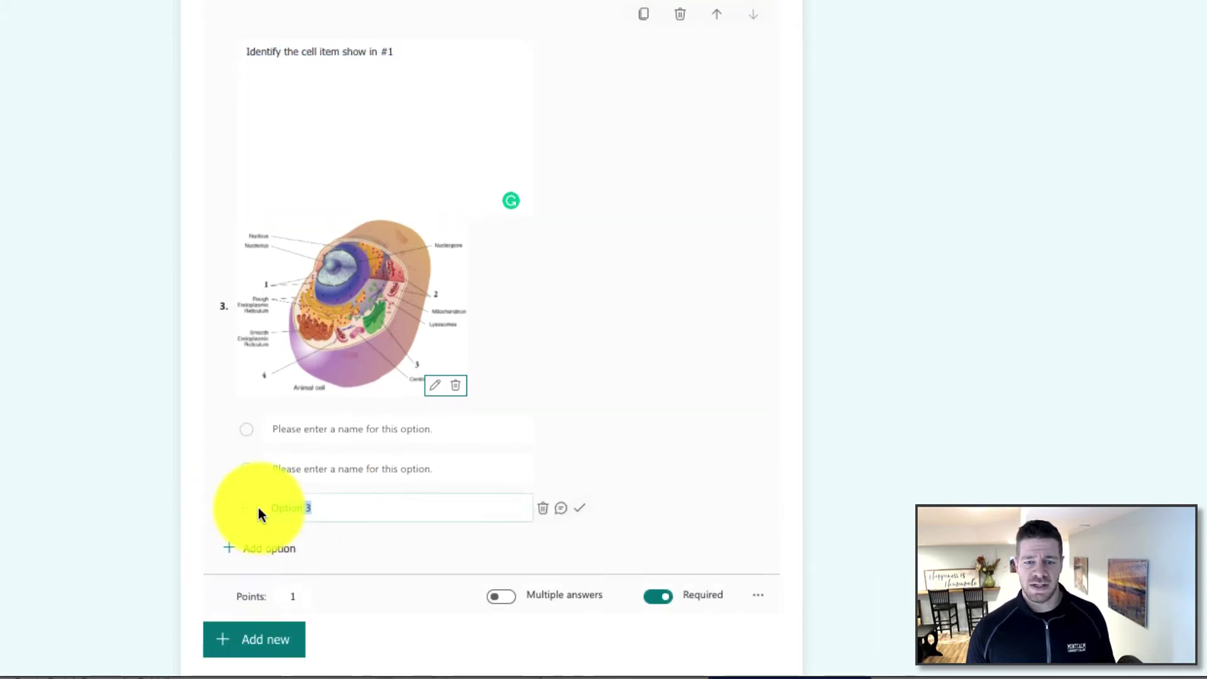
left_click(264, 545)
left_click(315, 429)
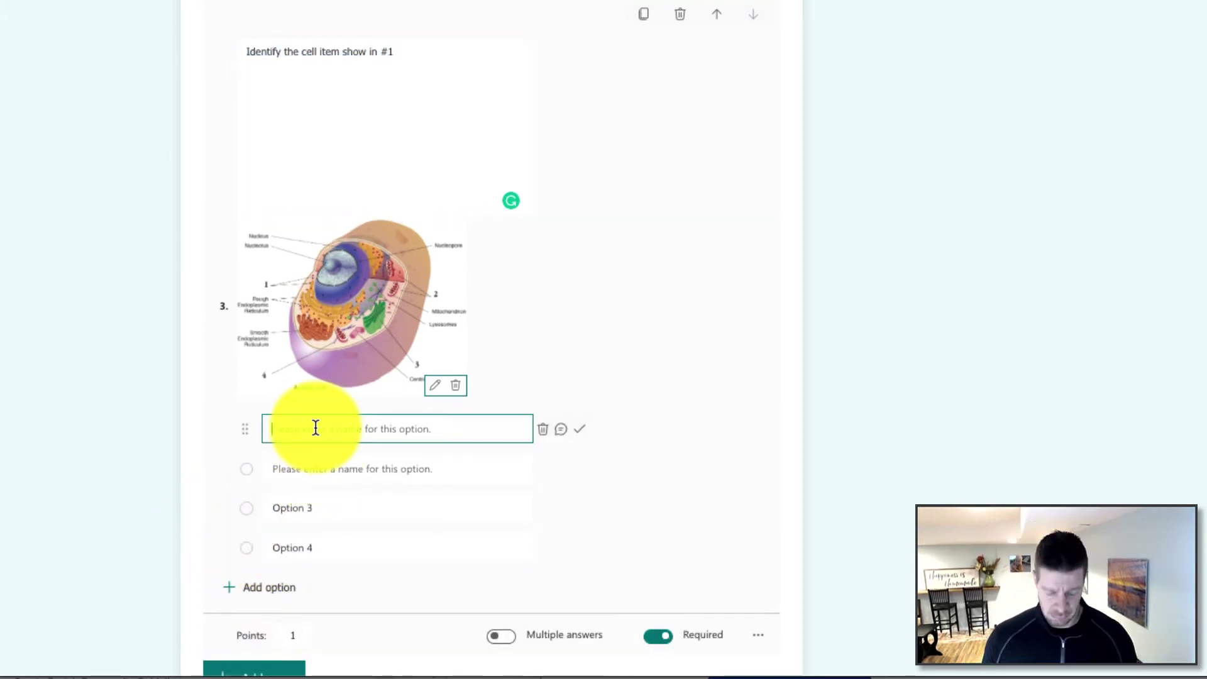
type("ribosomes")
left_click(315, 469)
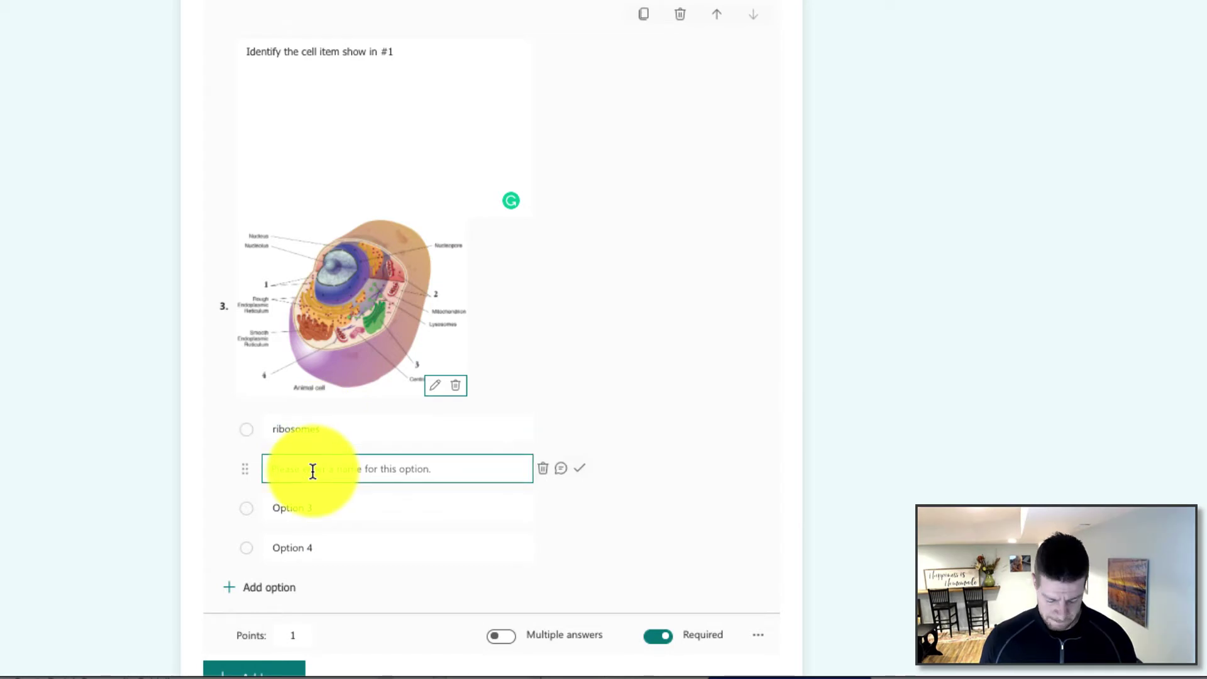
type("cytoplas")
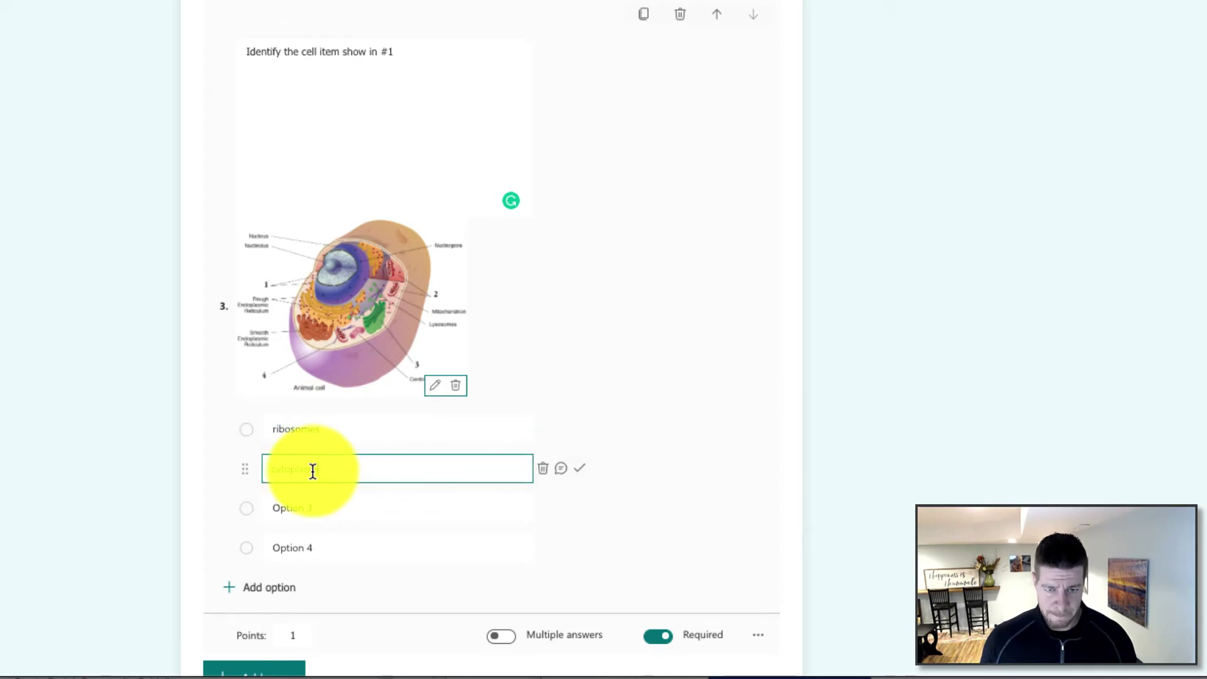
type("m")
left_click(296, 506)
type("golgi body")
left_click(322, 547)
type("microtubu")
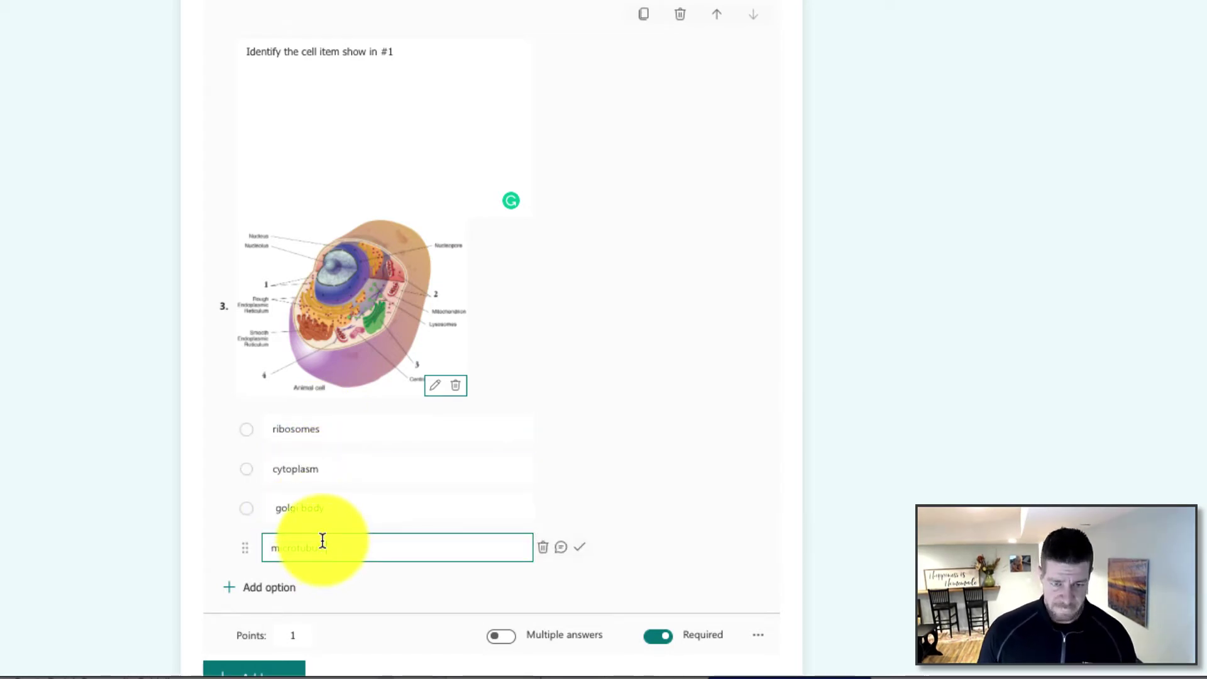
type("le")
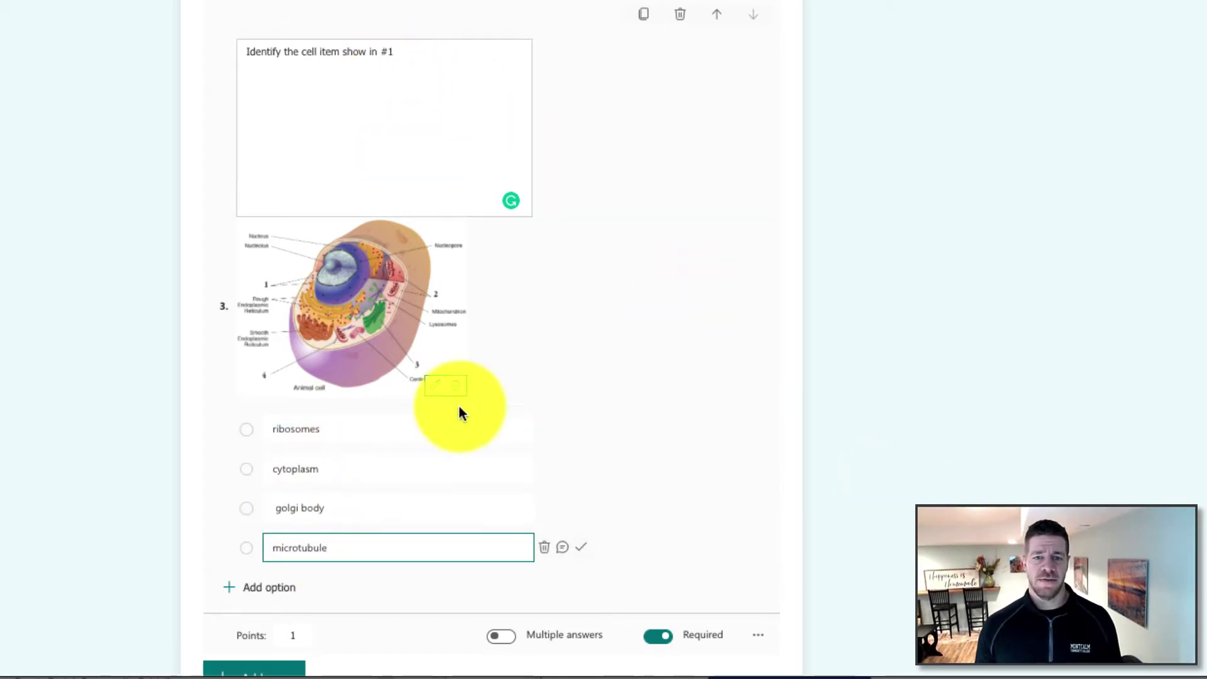
Step: Mark ribosomes as the correct answer of the cell question and finish editing the question
left_click(582, 431)
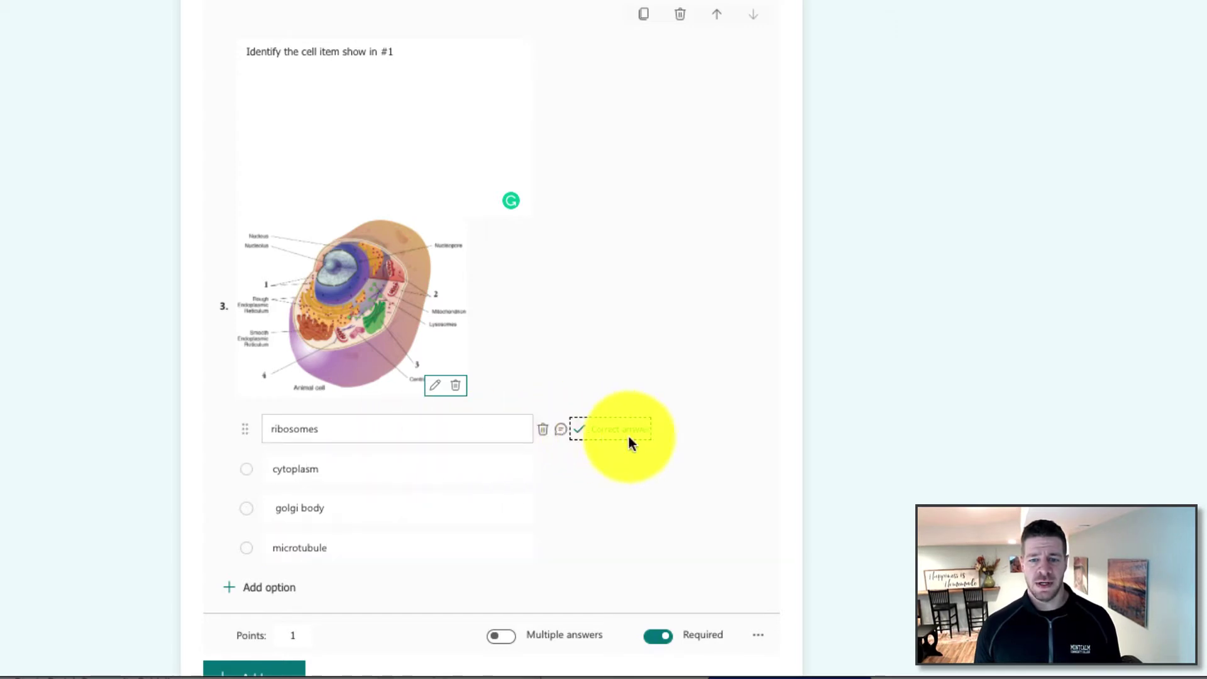
scroll(986, 422, "down", 1)
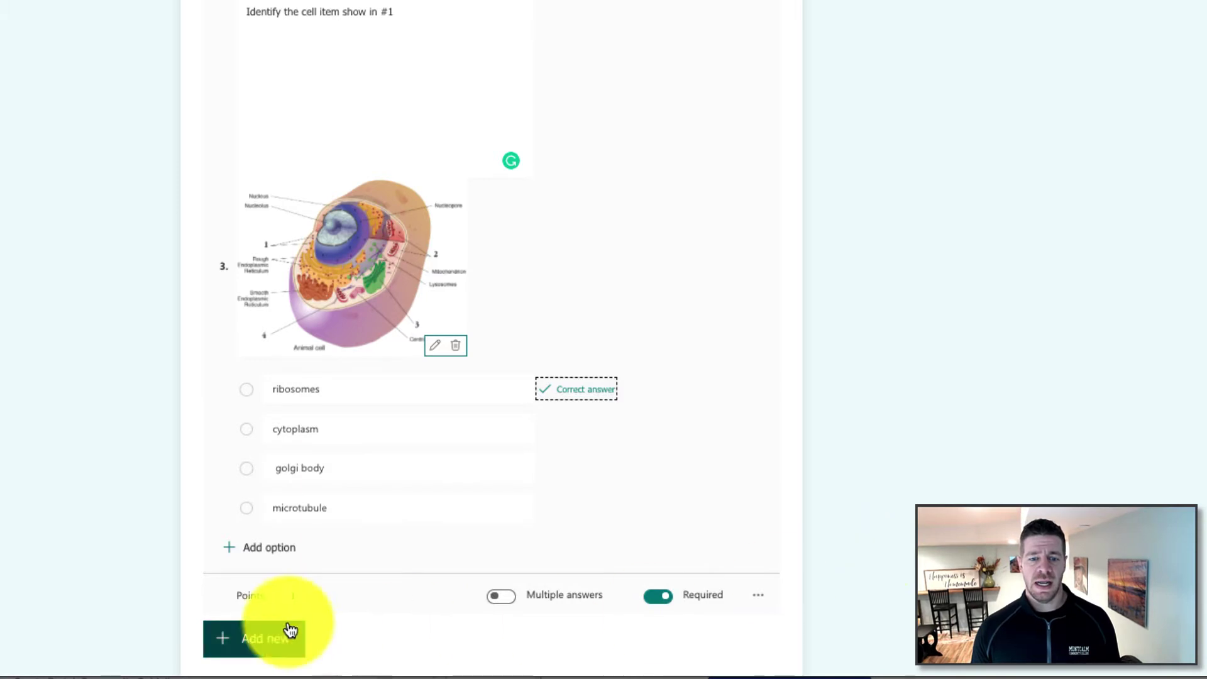
left_click(1010, 477)
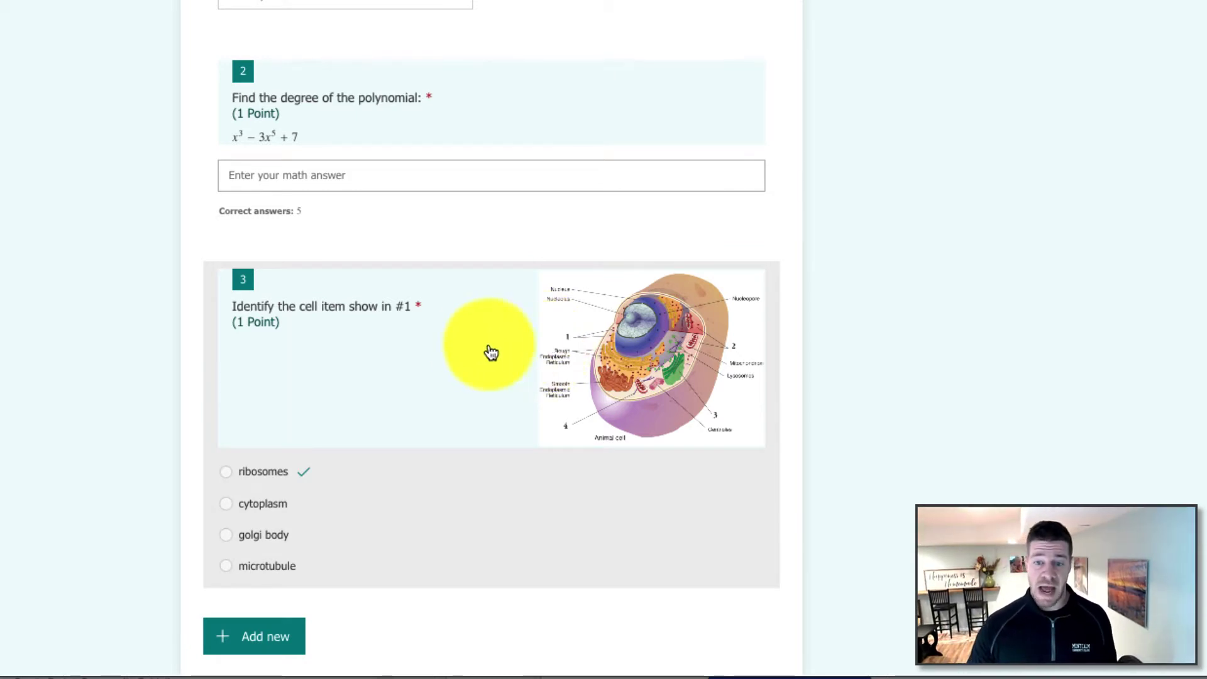
Step: Move the cell question up two places so it becomes the first question of the quiz
left_click(477, 356)
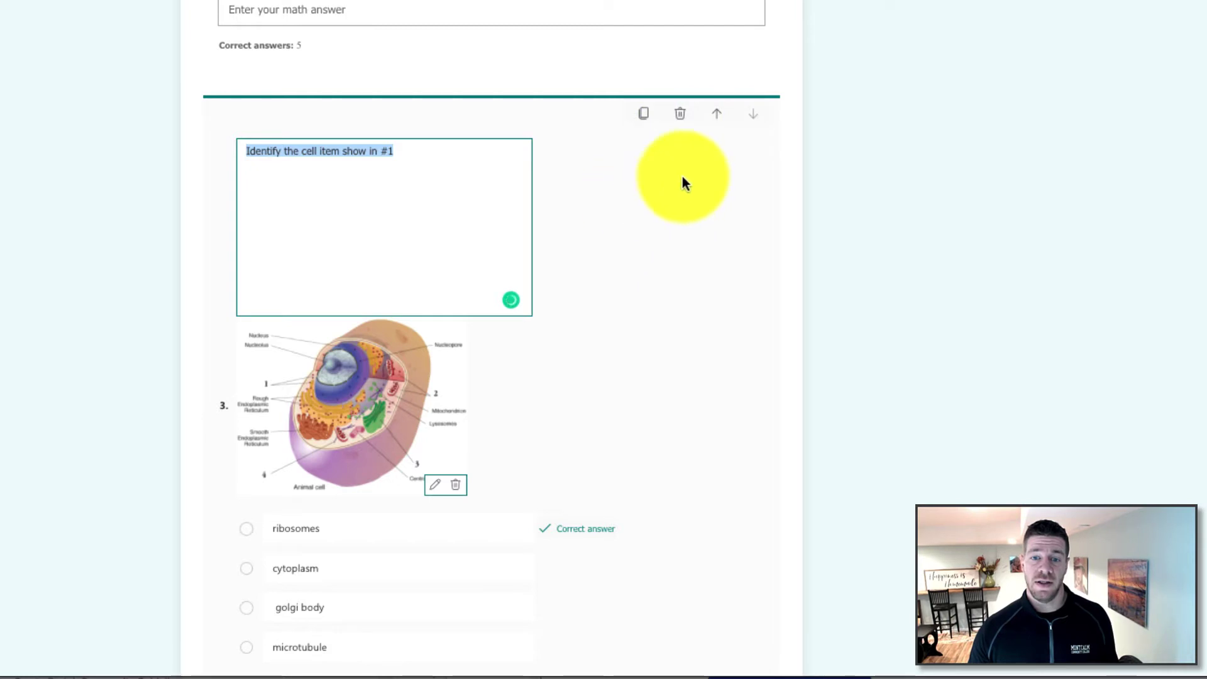
left_click(718, 117)
left_click(719, 118)
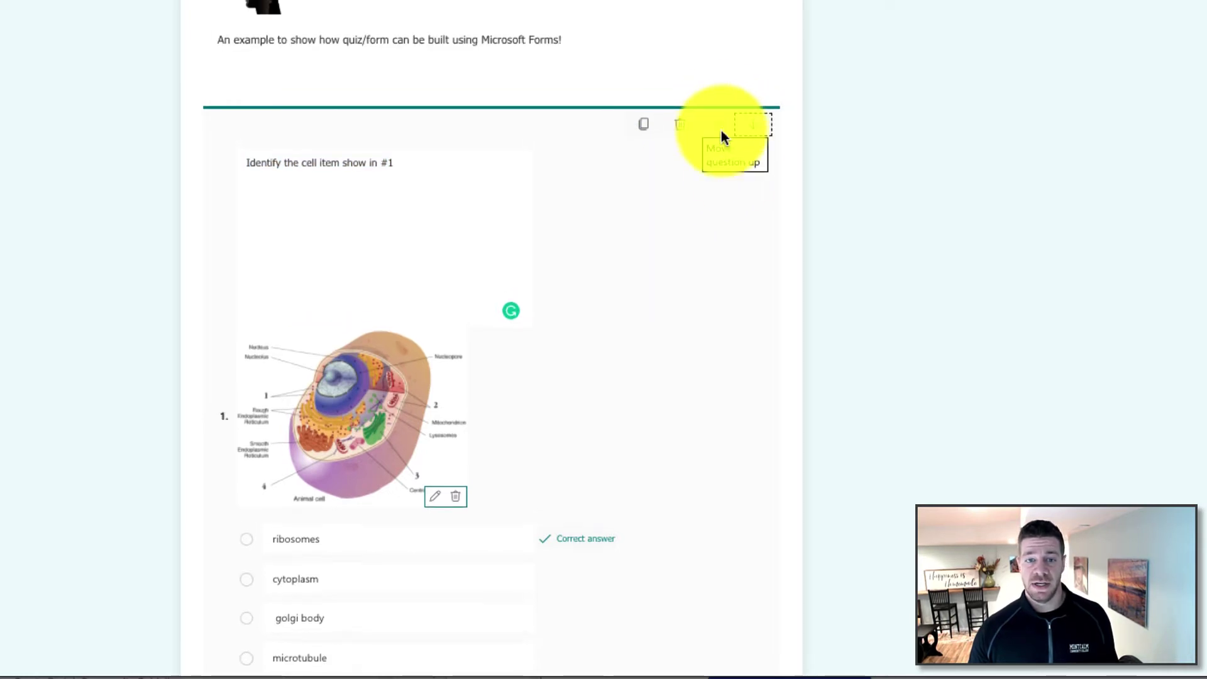
left_click(1008, 427)
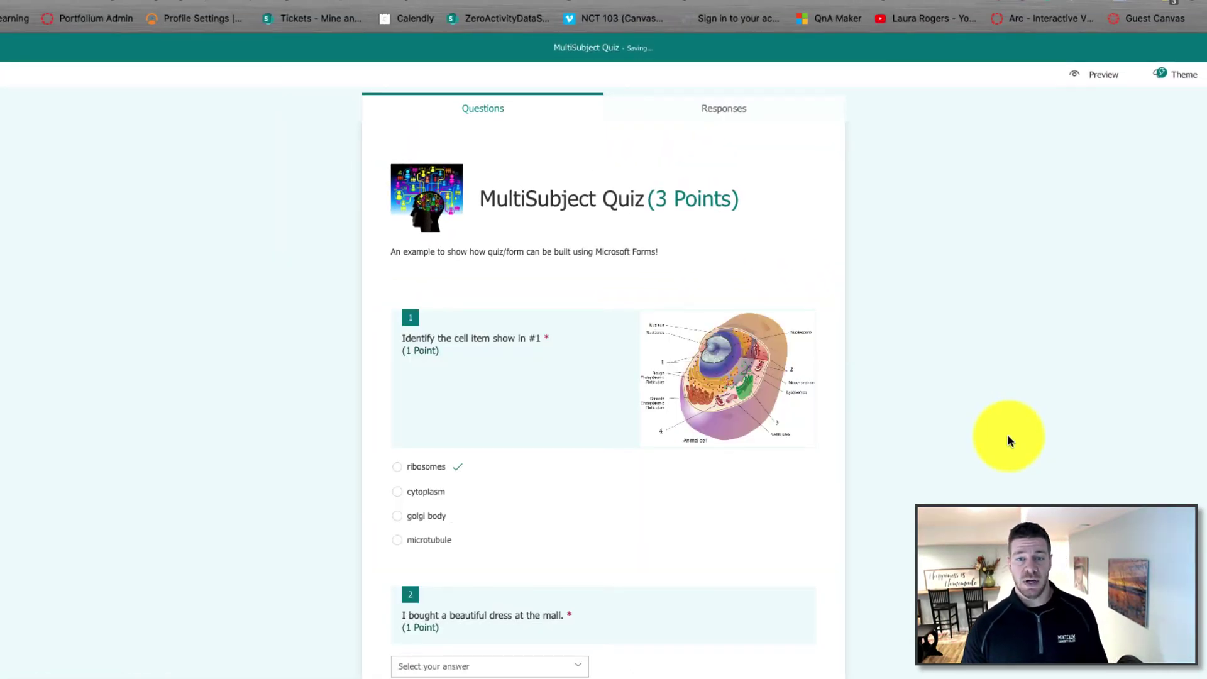
Step: Add a new section titled "Biology" after the polynomial question
scroll(1009, 439, "down", 1)
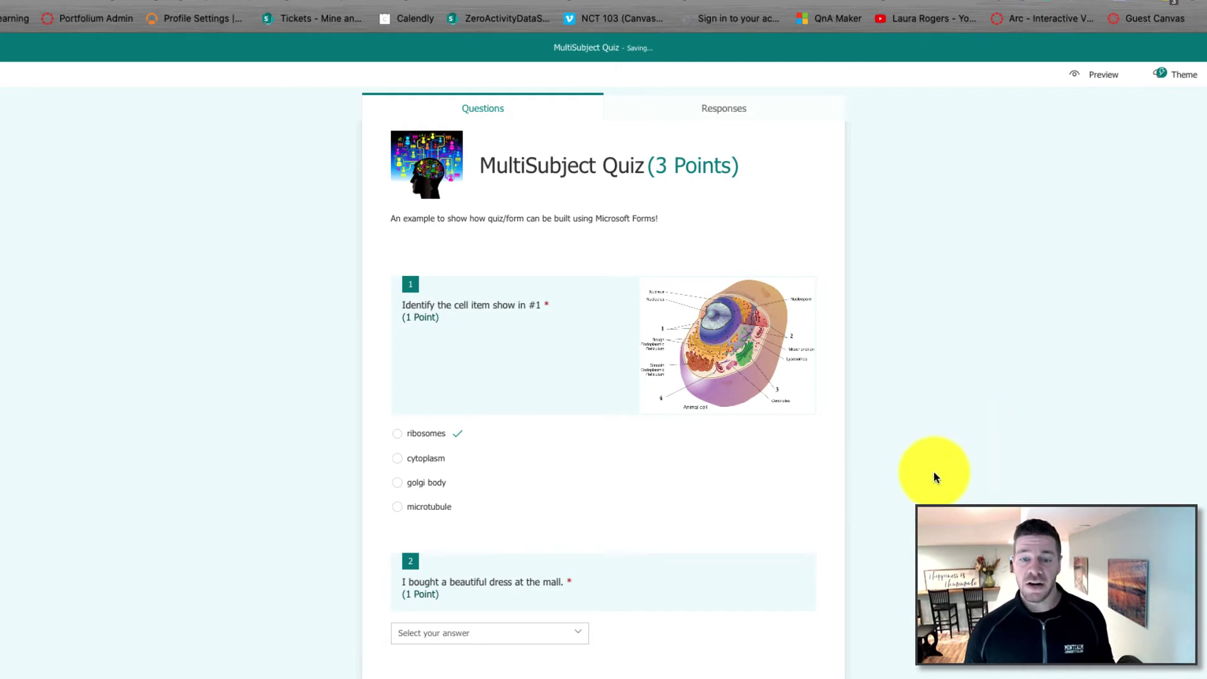
scroll(909, 473, "down", 4)
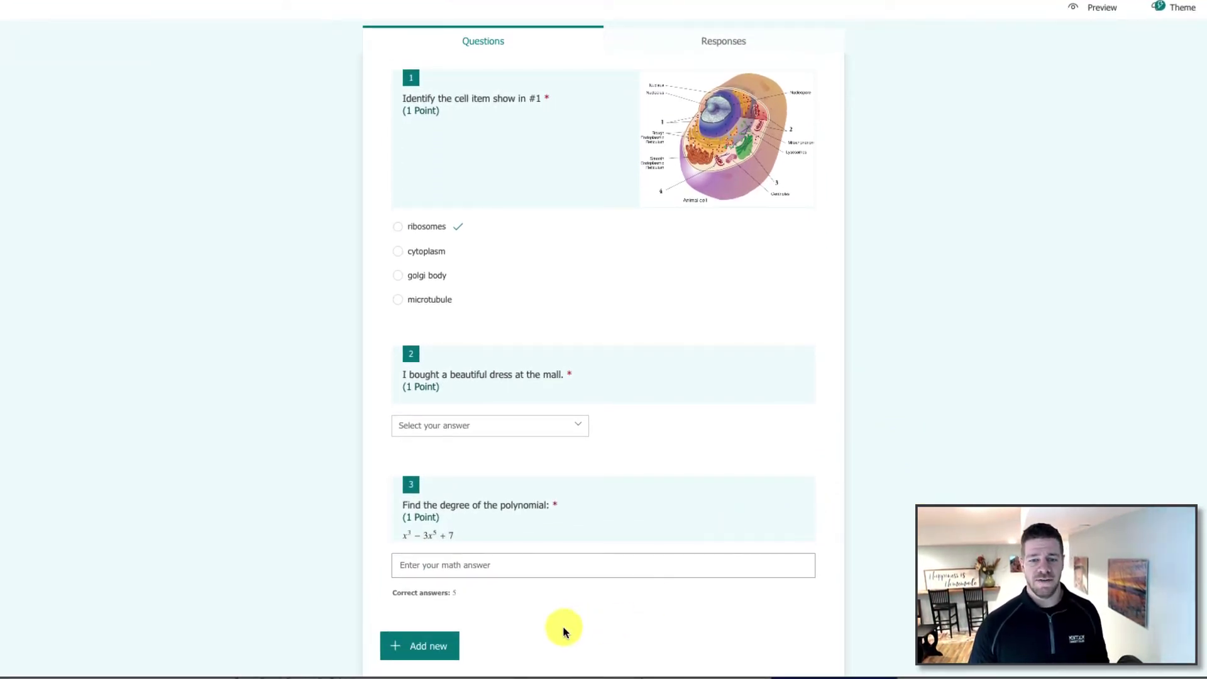
left_click(420, 646)
left_click(708, 652)
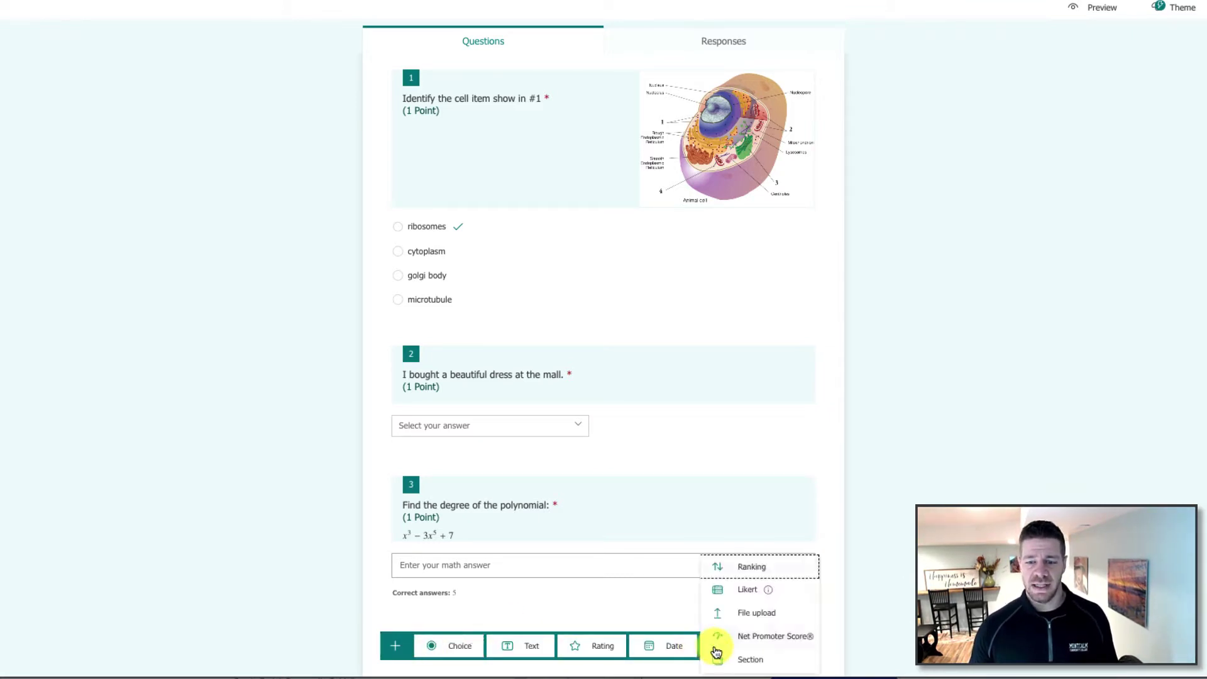
left_click(749, 658)
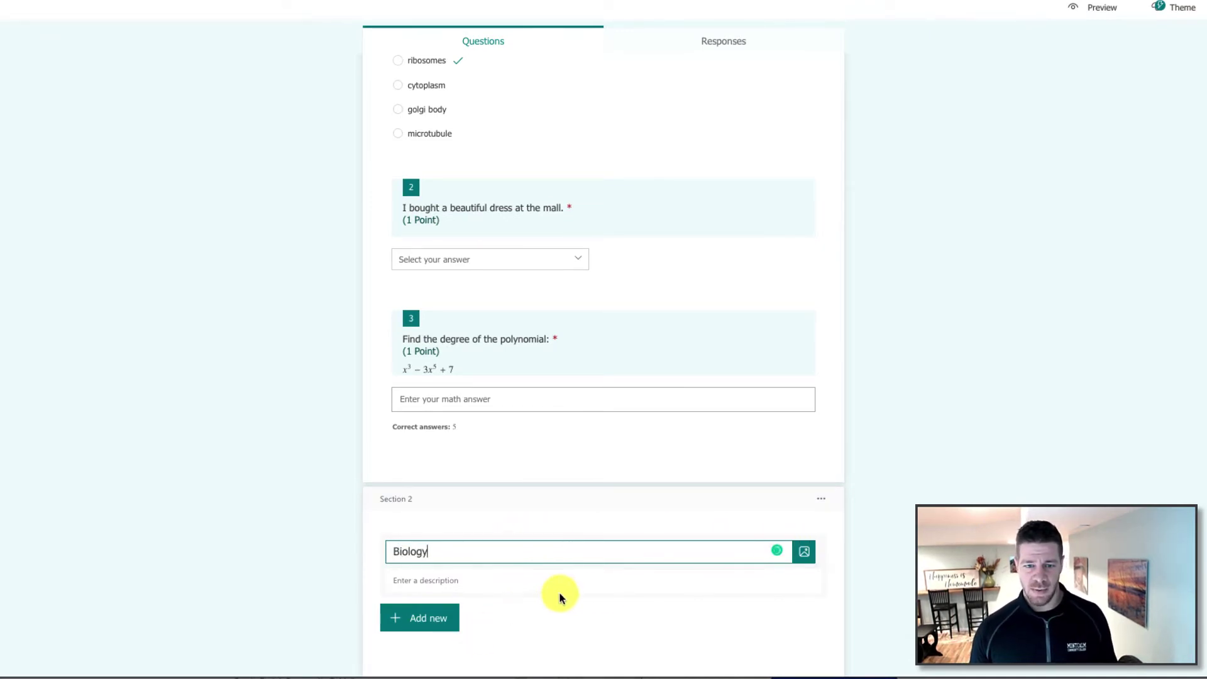
left_click(829, 542)
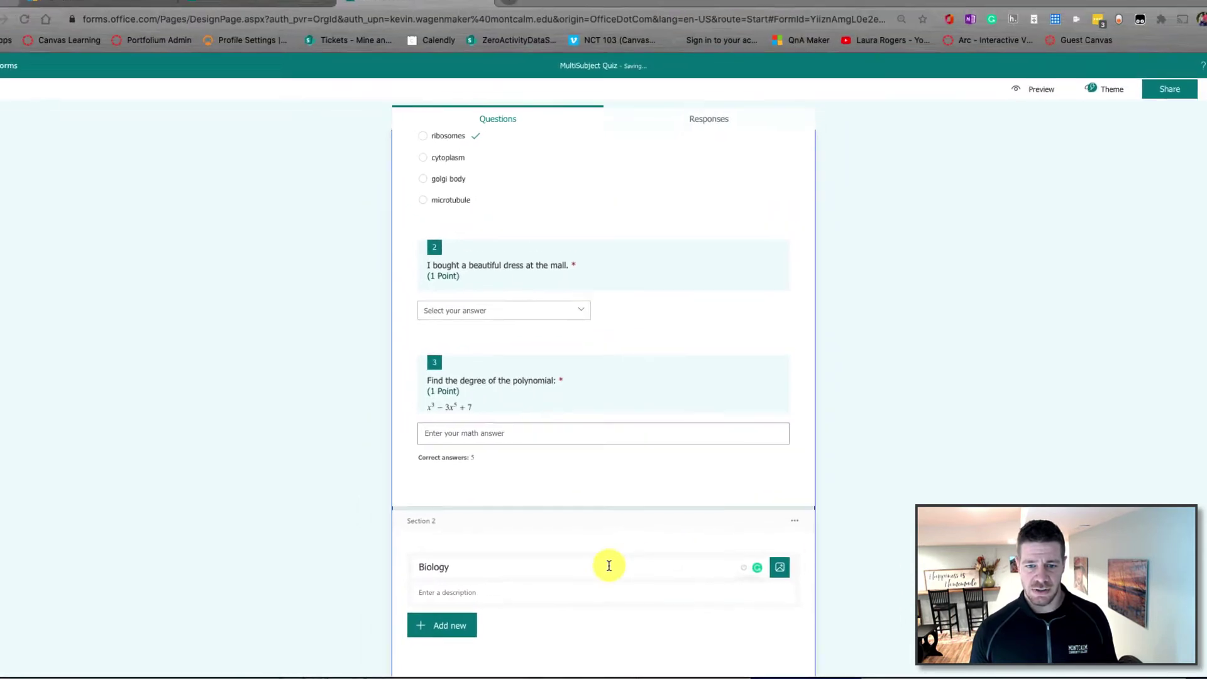
left_click(595, 567)
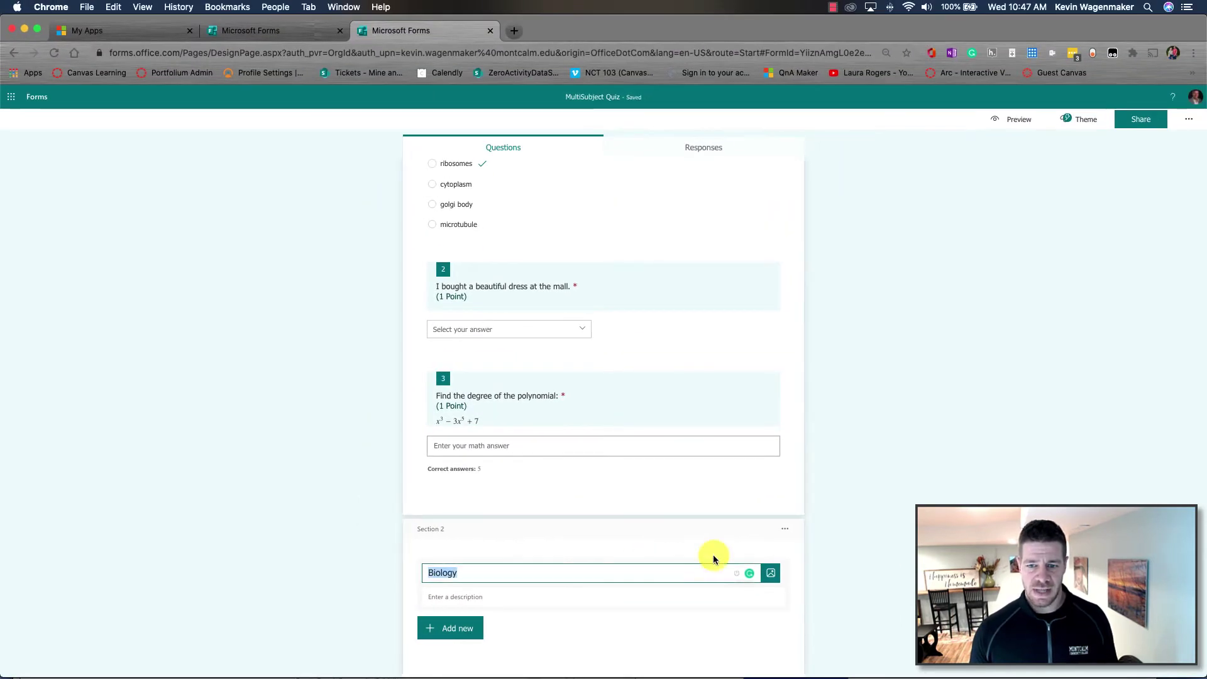
Step: Move the Biology section to the start of the quiz, above the cell question
left_click(786, 532)
key("Escape")
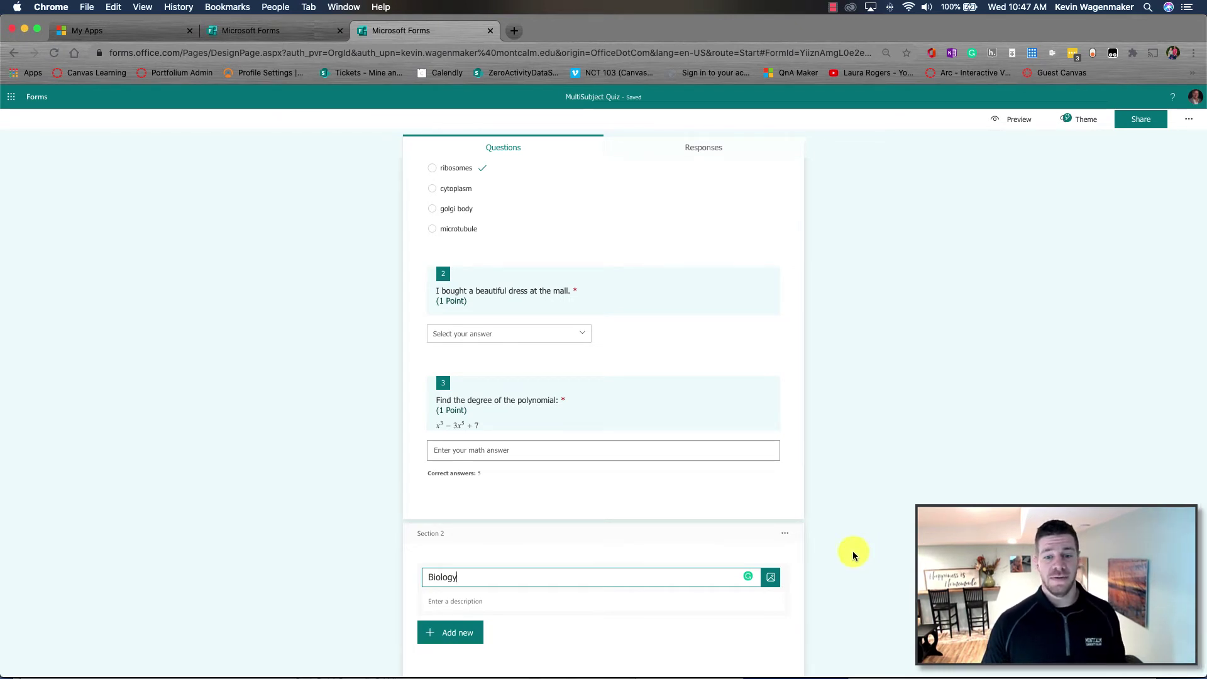
scroll(853, 551, "up", 5)
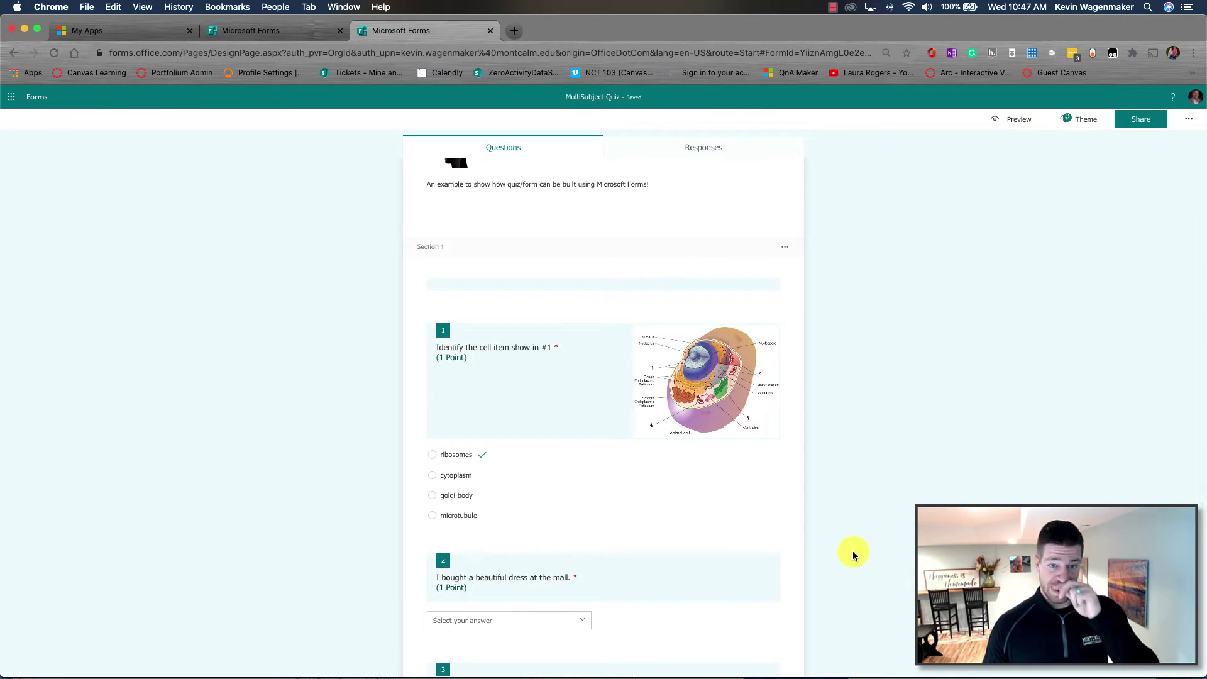
scroll(890, 318, "down", 3)
scroll(889, 318, "up", 1)
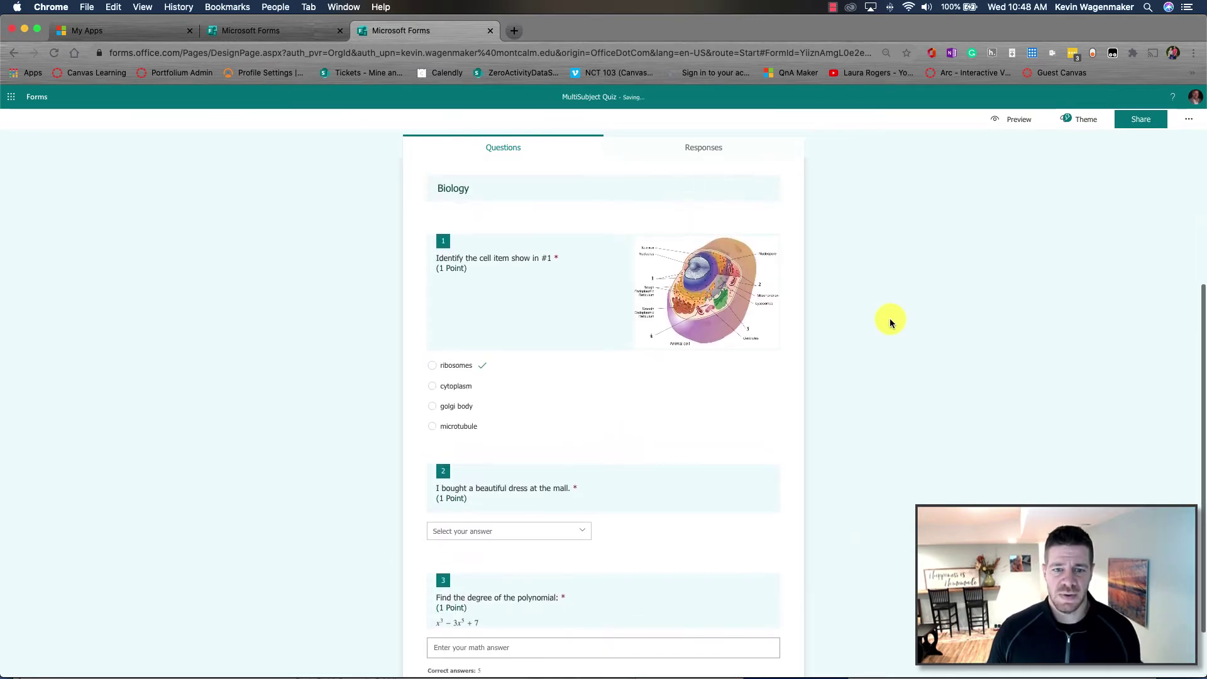
Step: Add a section titled "English" after the polynomial question and move the "I bought a beautiful dress at the mall." question into it
scroll(890, 321, "down", 1)
left_click(434, 656)
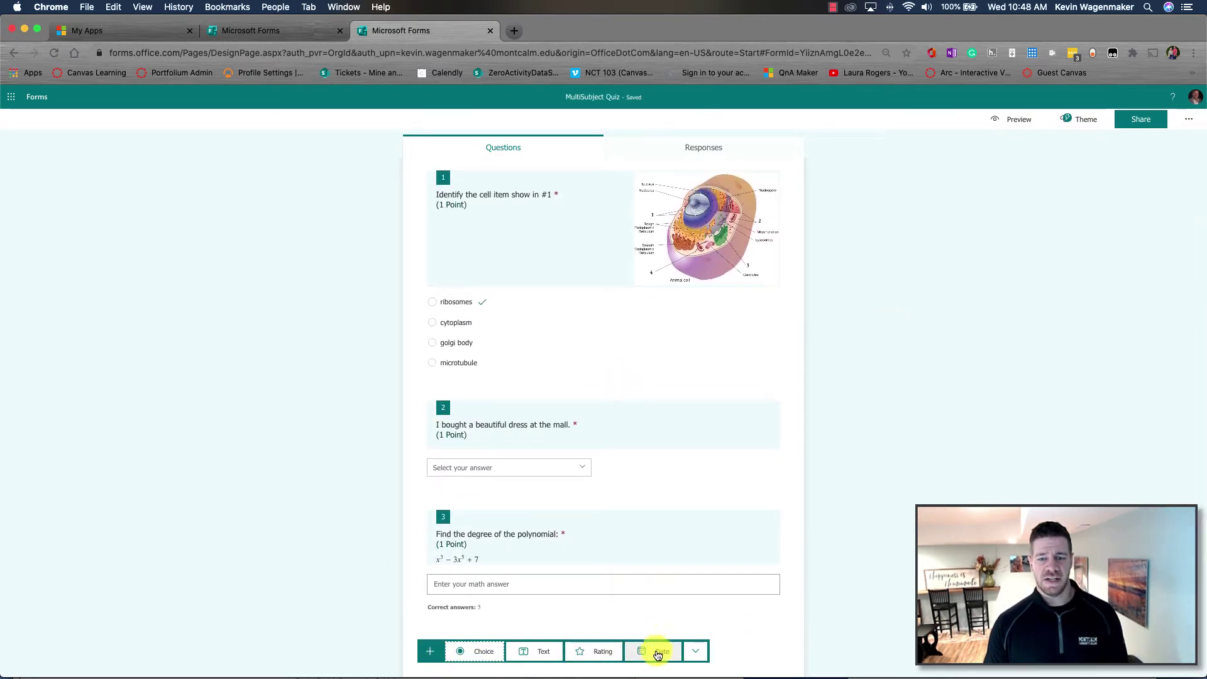
left_click(694, 651)
left_click(709, 663)
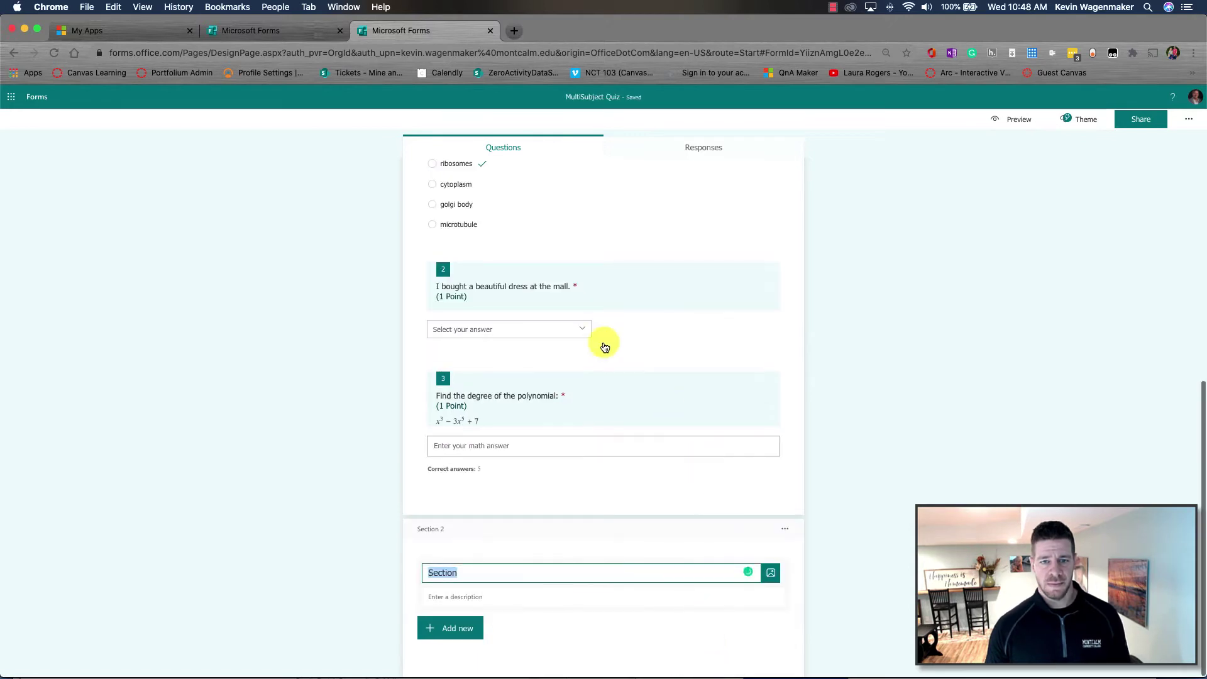
type("English")
left_click(711, 369)
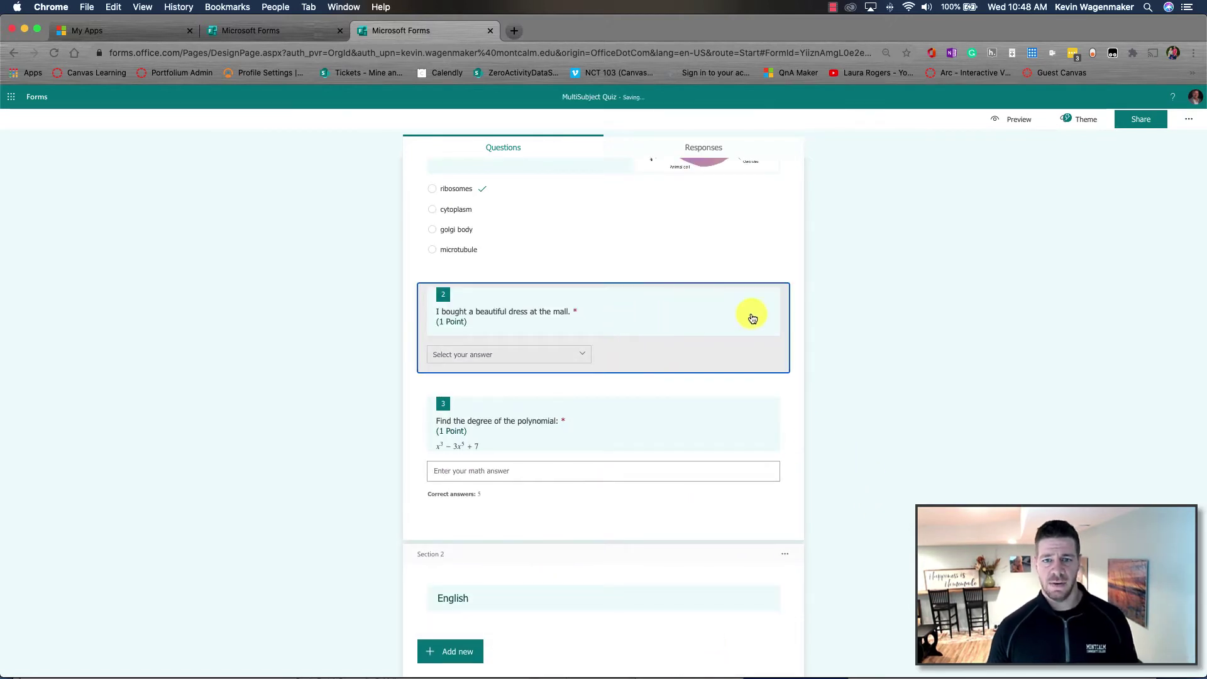
left_click(750, 318)
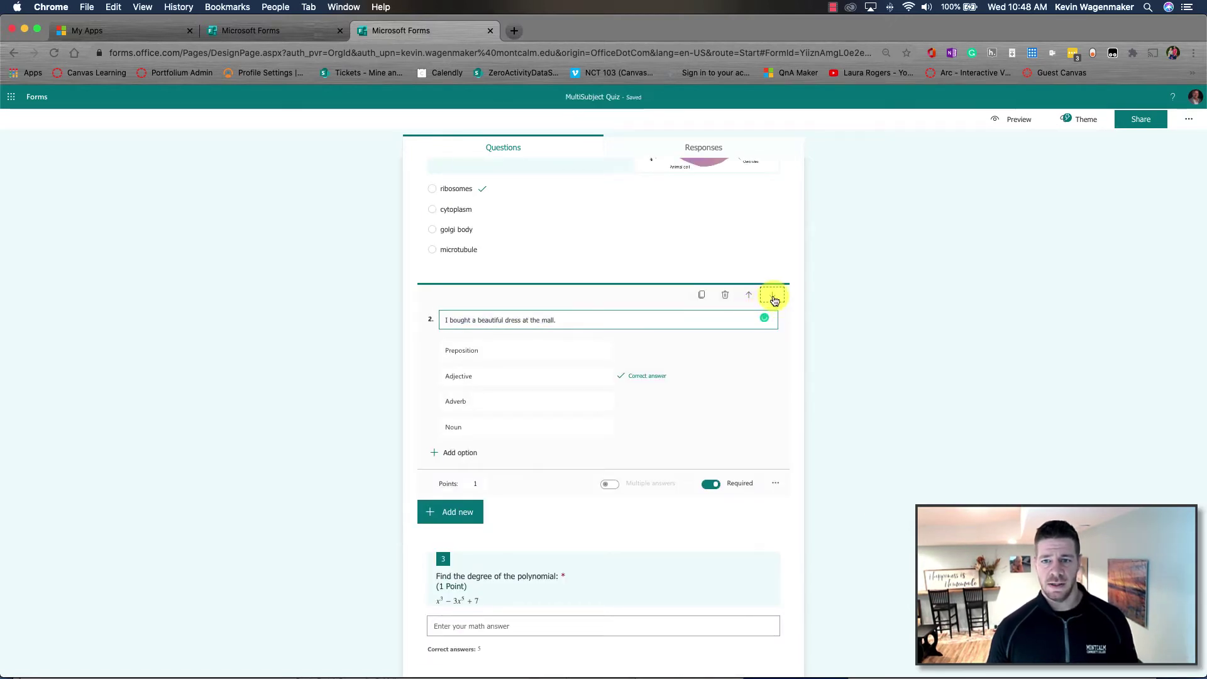
left_click(773, 296)
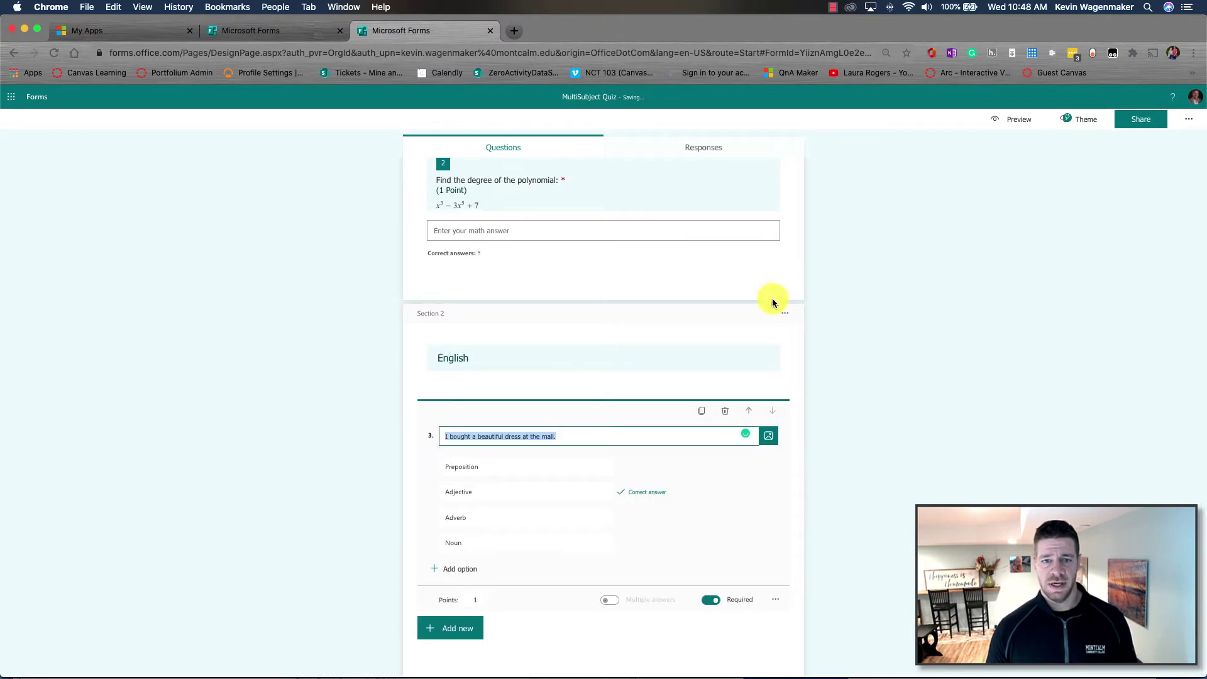
Step: Add a section titled "Math" after the English section and move the polynomial question into it
left_click(459, 628)
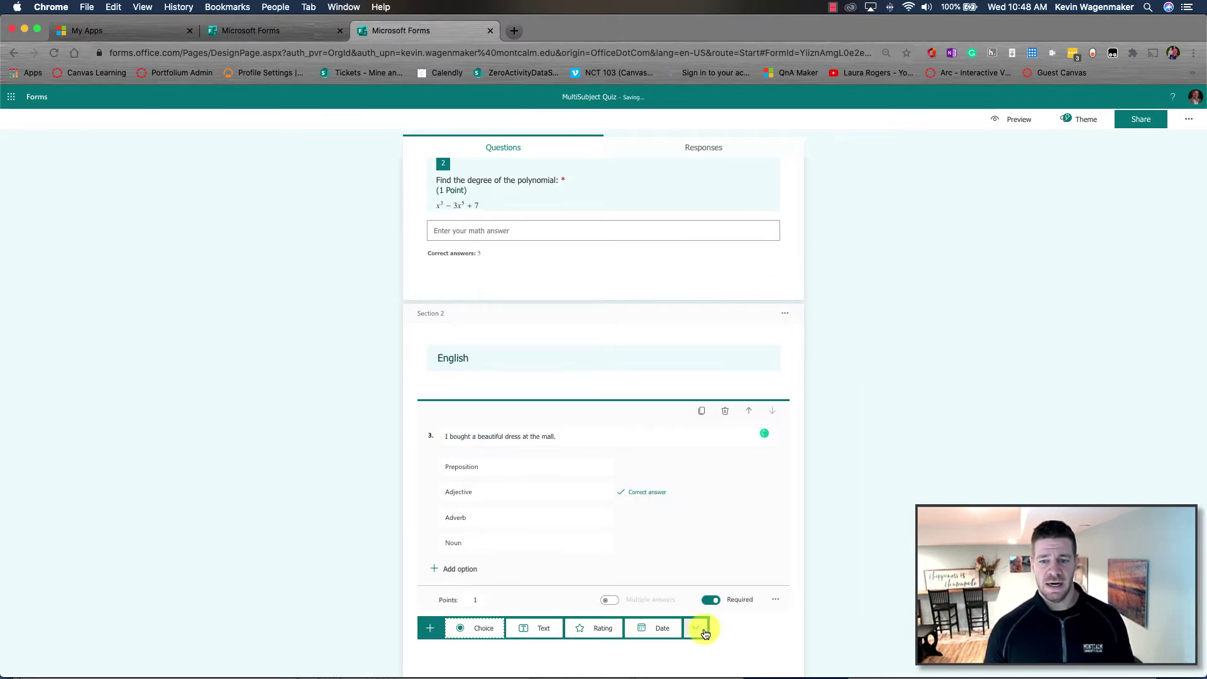
left_click(698, 628)
left_click(714, 662)
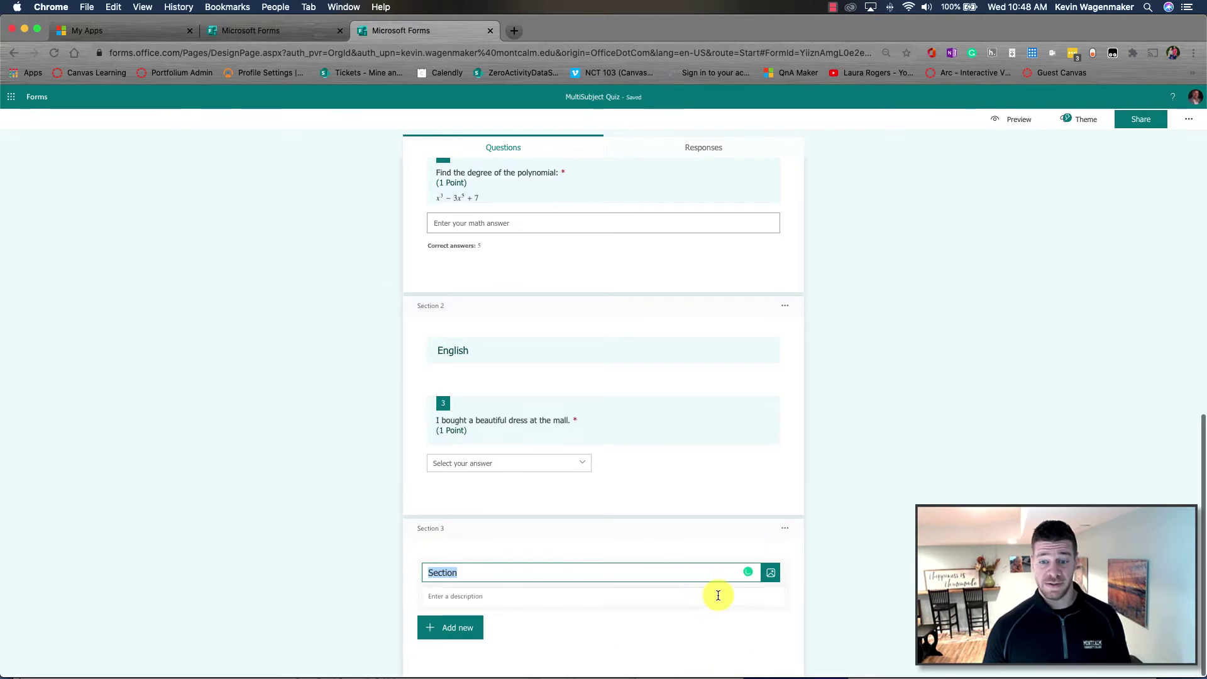
type("Math")
scroll(741, 251, "up", 3)
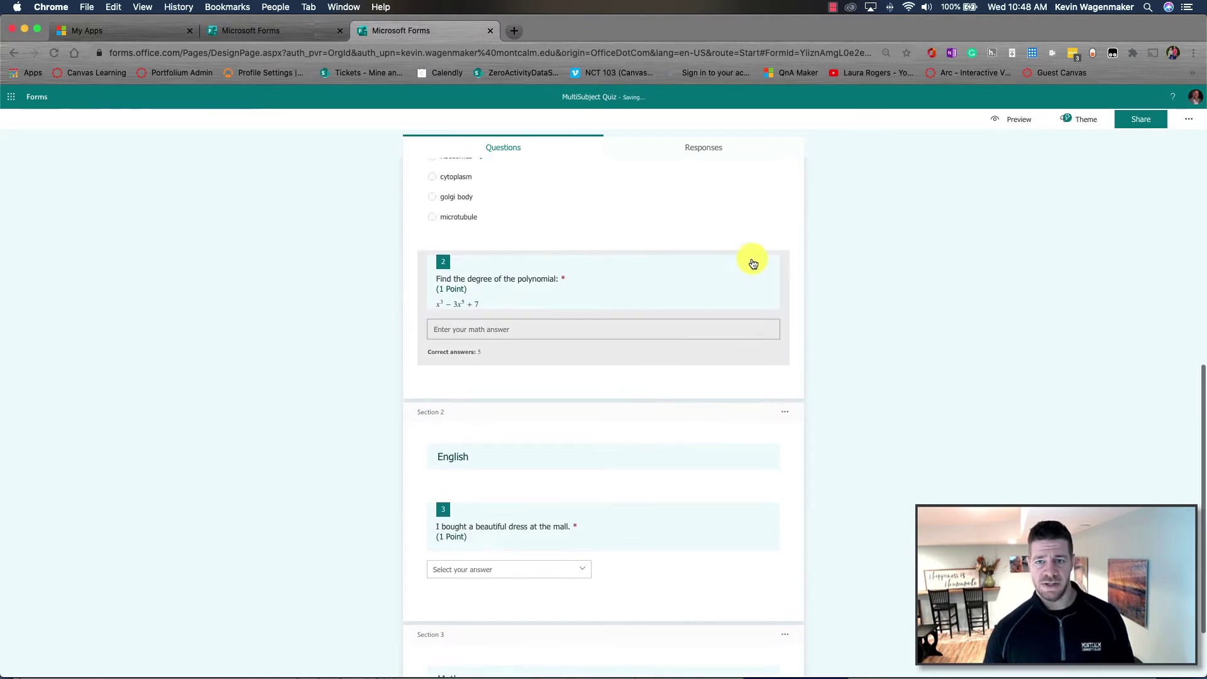
left_click(756, 271)
scroll(823, 433, "up", 5)
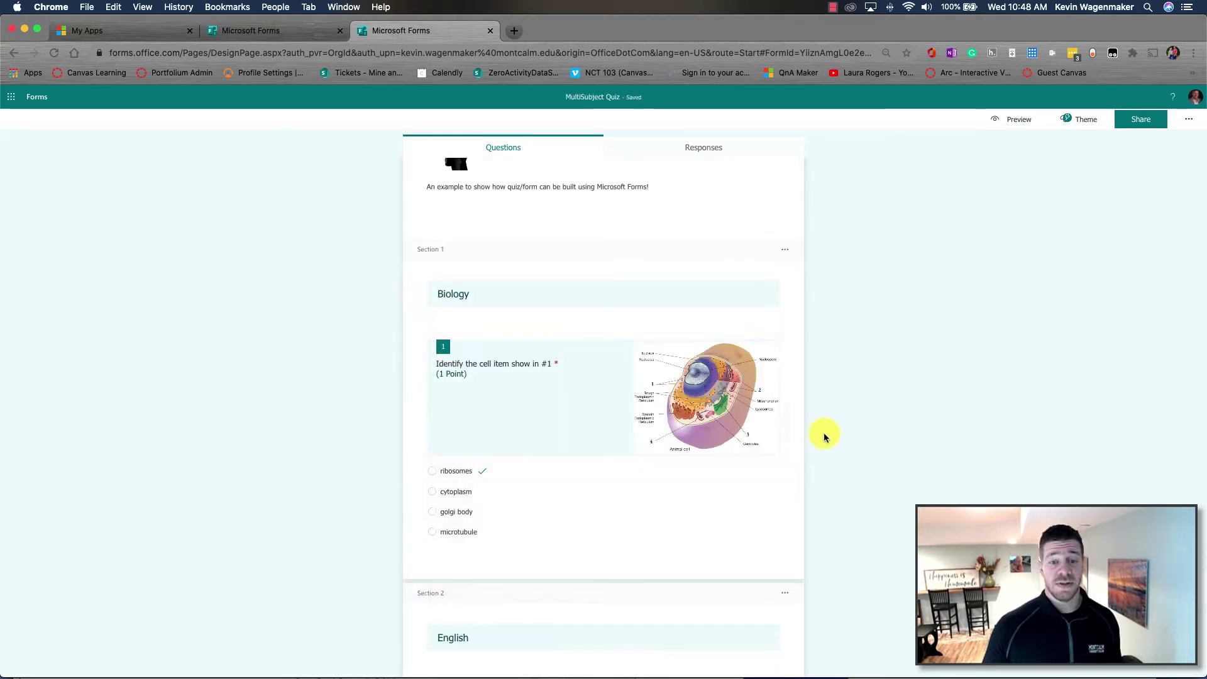
scroll(859, 430, "down", 6)
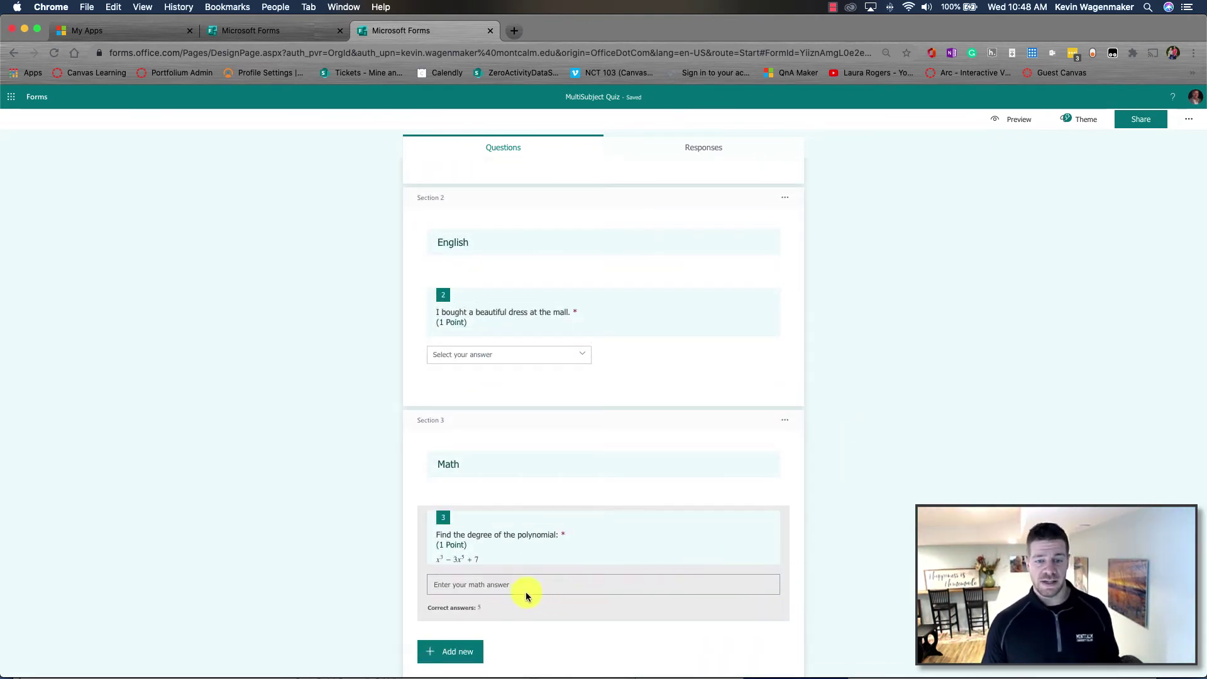
Step: Add a choice question reading "Solve the following:" below the polynomial question in the Math section
left_click(463, 657)
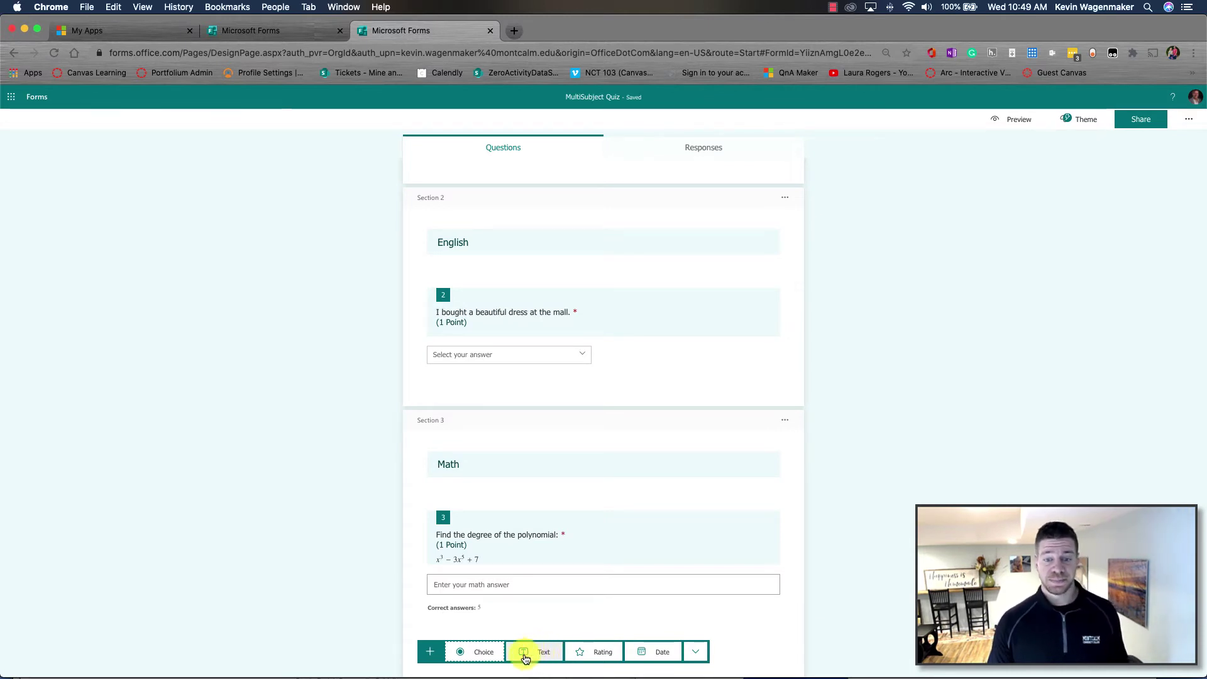
left_click(468, 654)
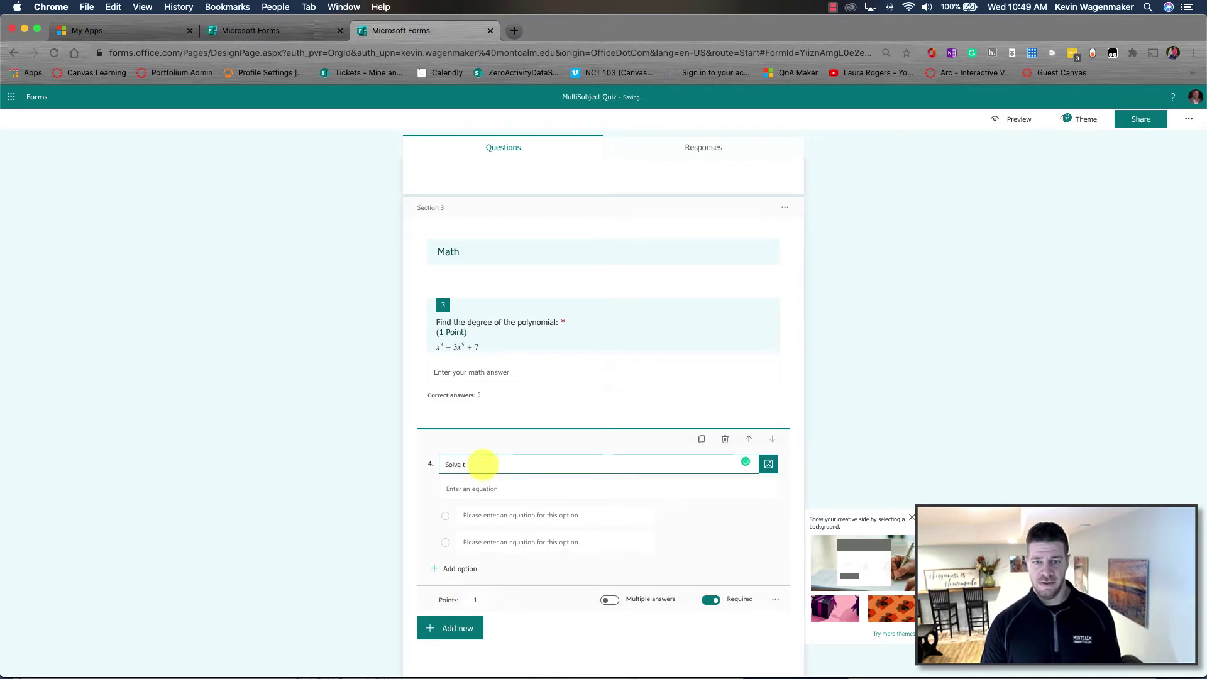
type("Solve the following:")
Step: Enter the equation x + 3 = 6 in the "Solve the following:" question of the Math section
left_click(491, 489)
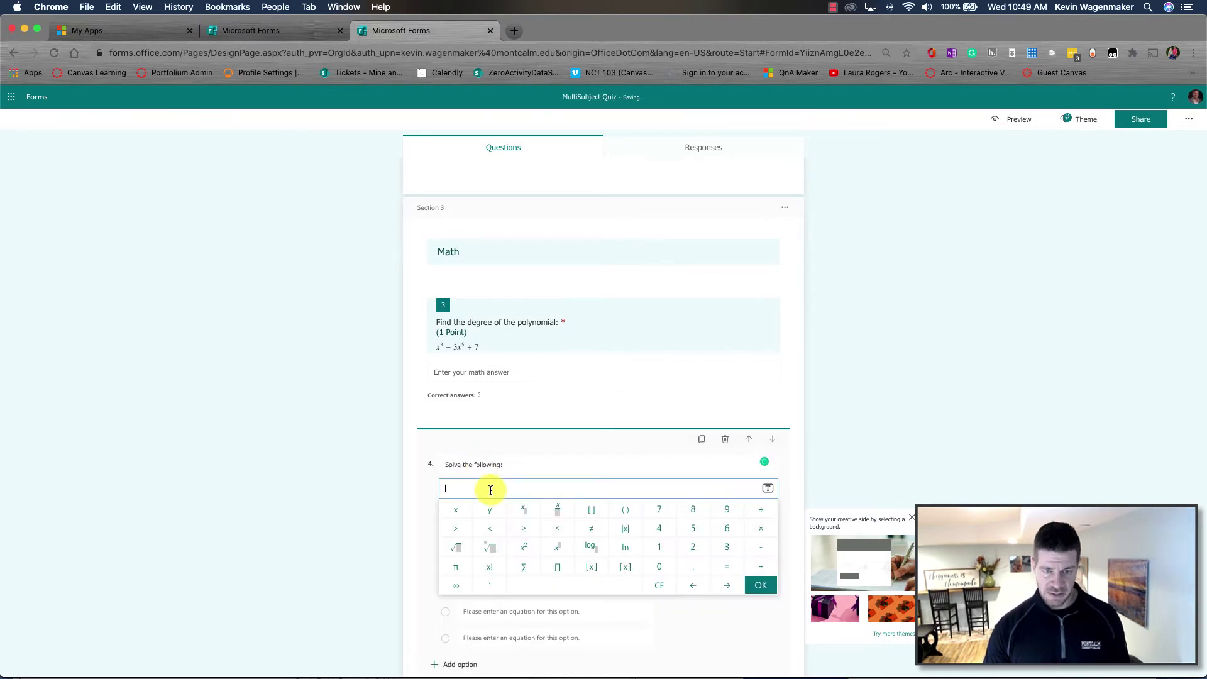
type("x ")
type("+ 3 ")
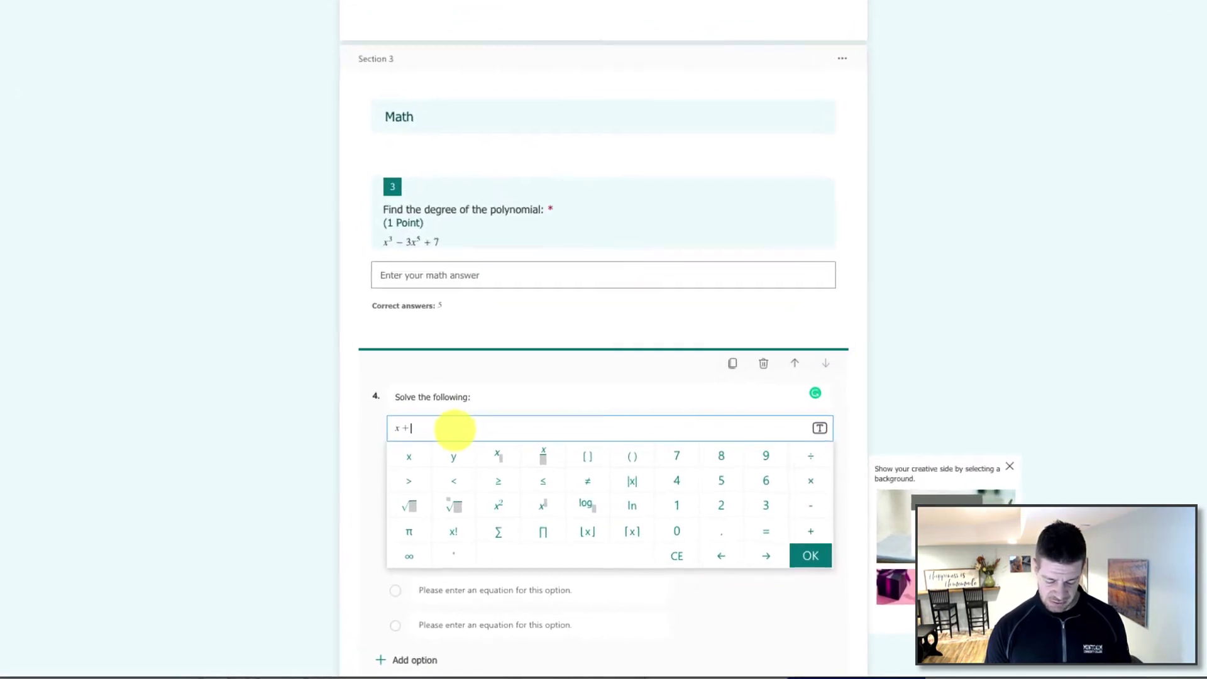
type("= 6")
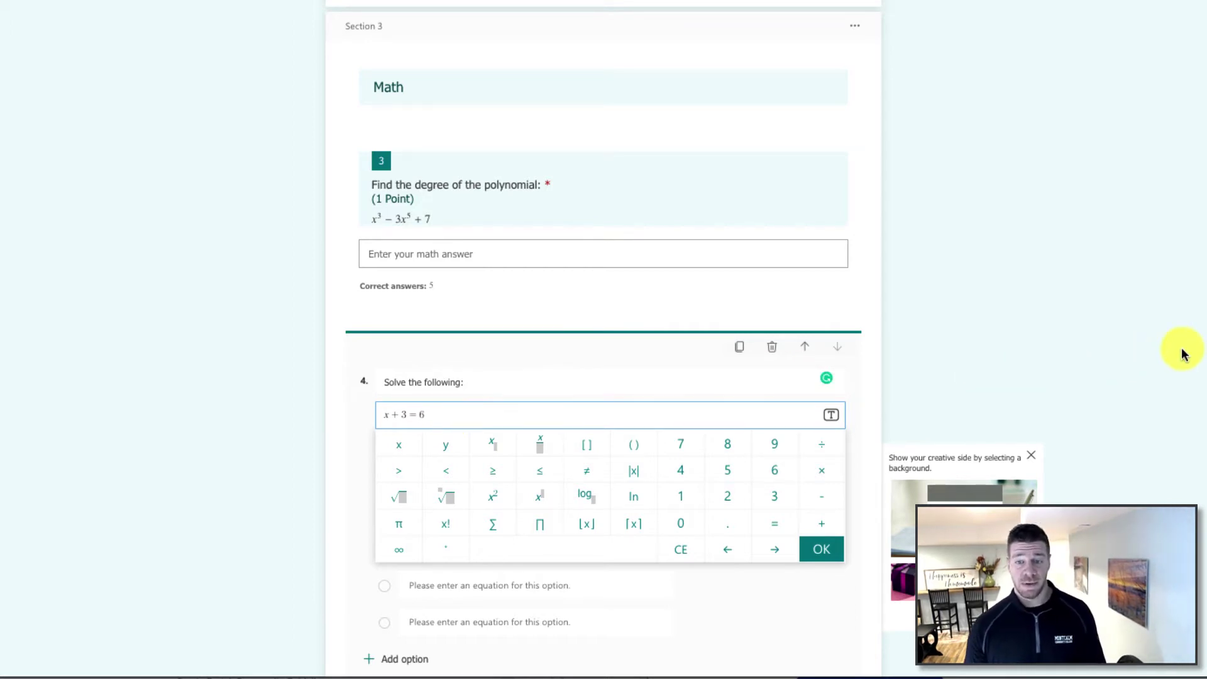
left_click(830, 548)
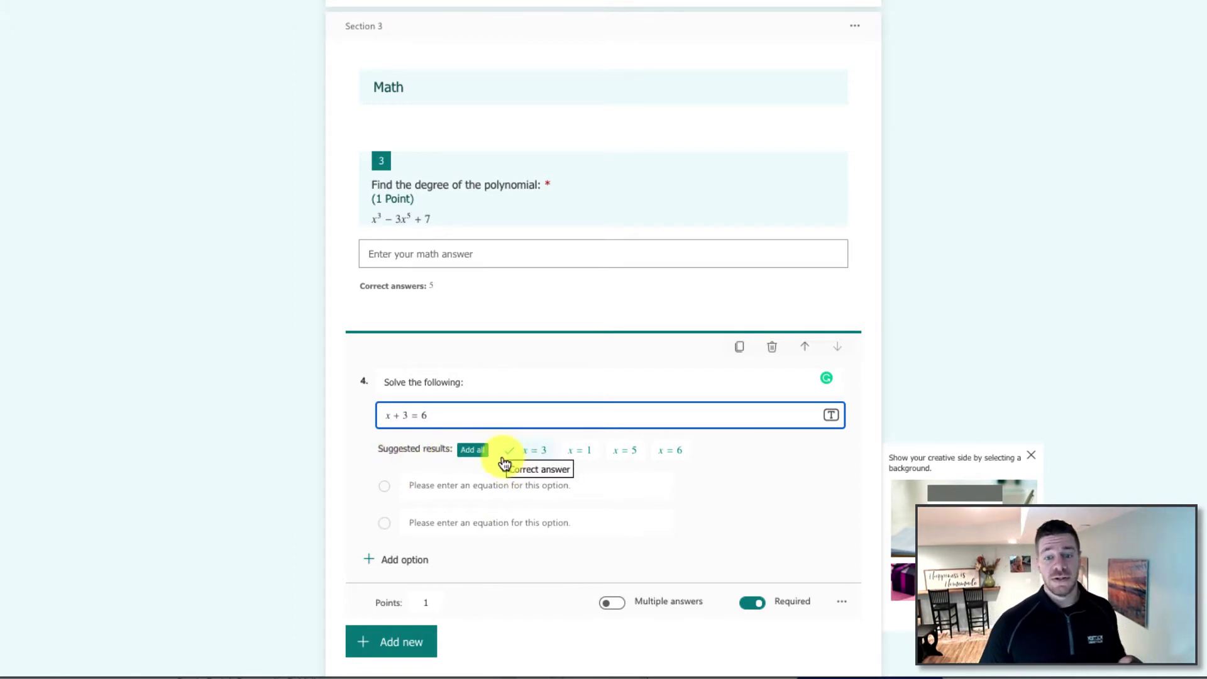
Step: Add the suggested results x = 1, x = 6, x = 5 and x = 3 as options and mark x = 3 as the correct answer
left_click(579, 452)
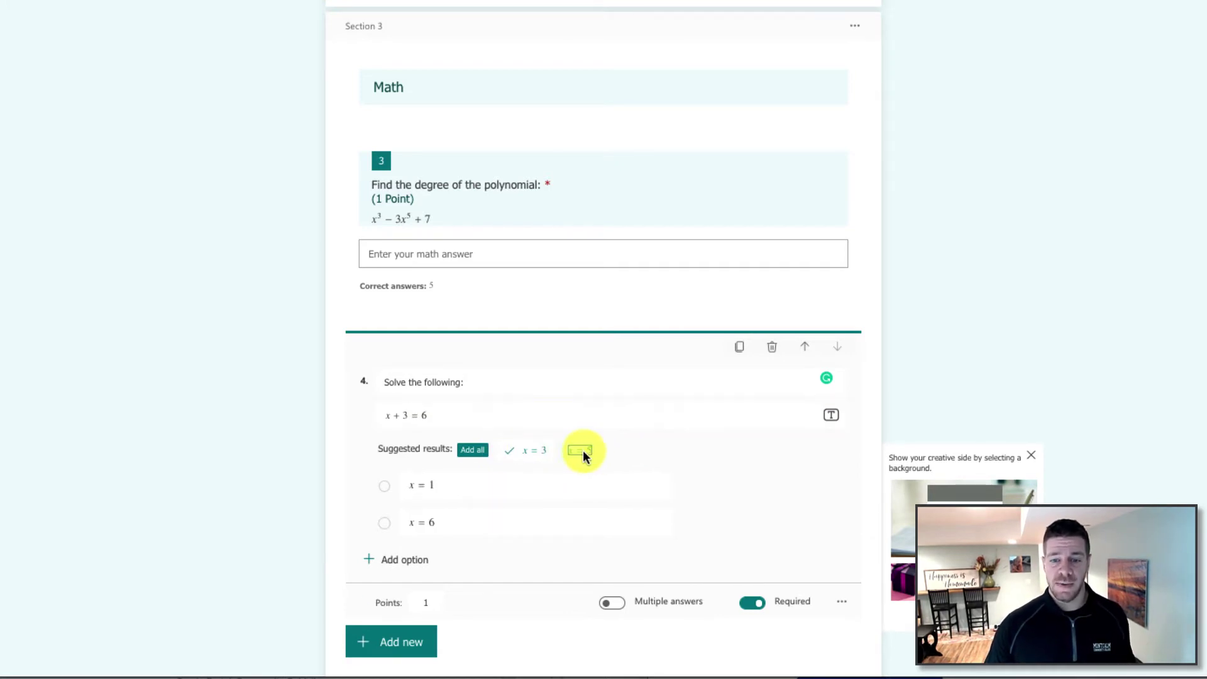
left_click(579, 450)
left_click(508, 453)
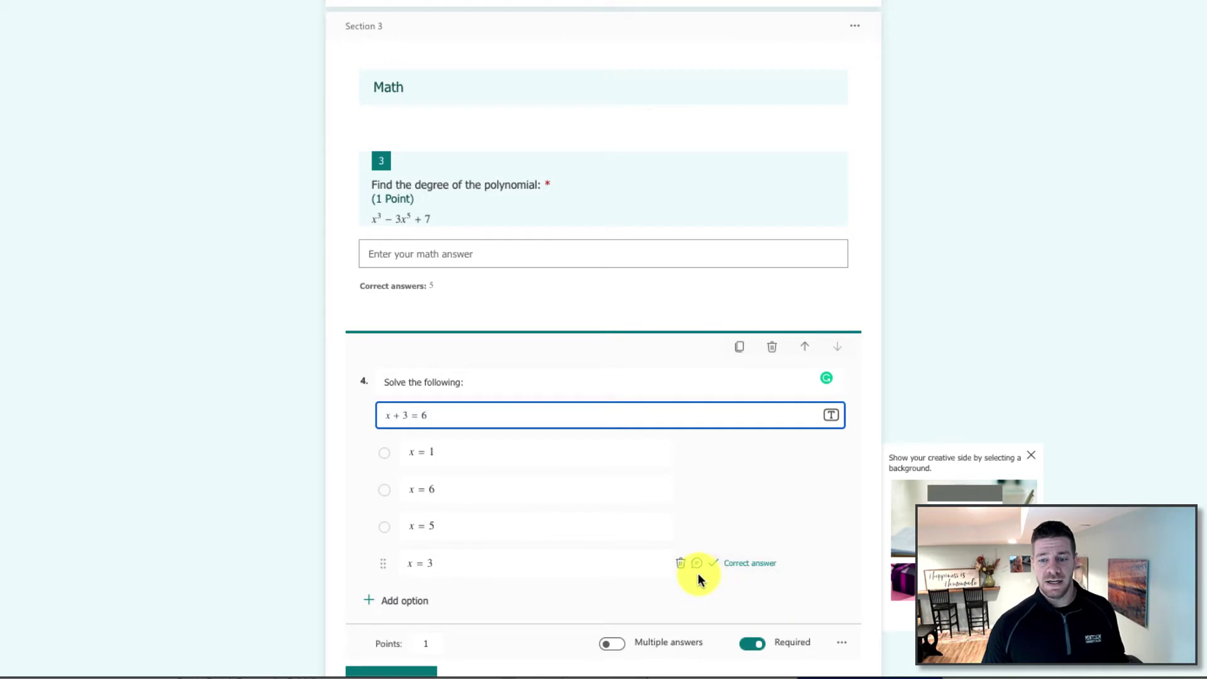
left_click(713, 564)
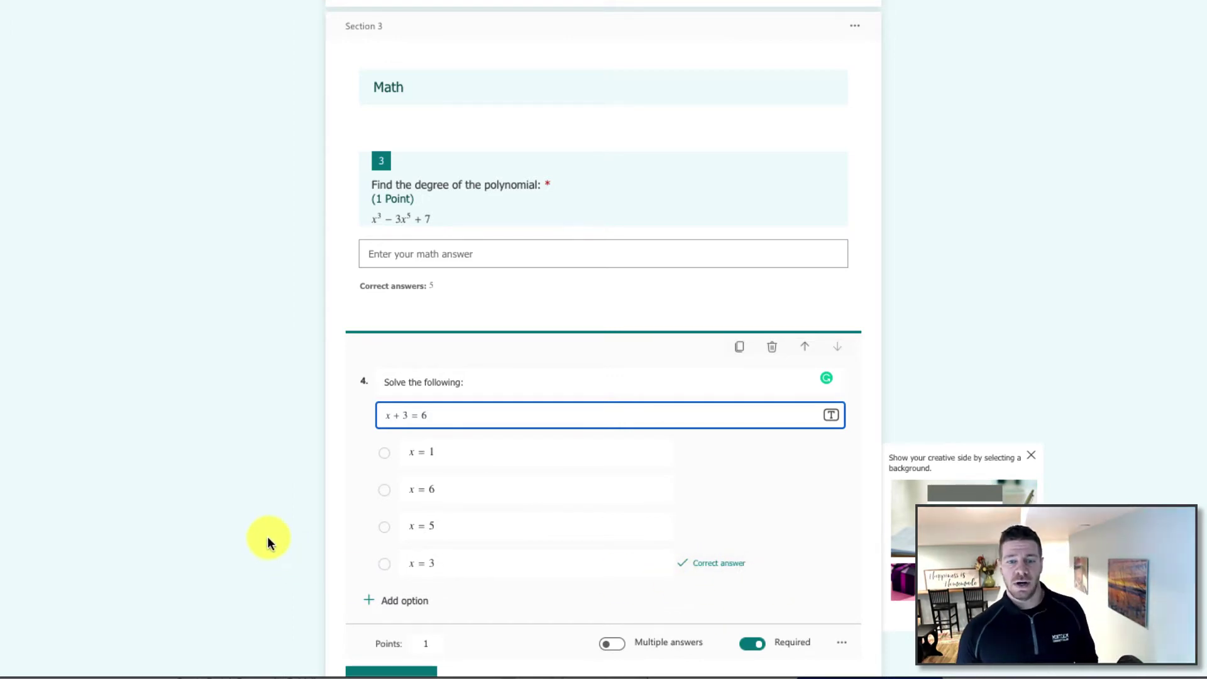
Step: Bring up the question ideas, dismiss them, and delete the "Solve the following:" question from the Math section
scroll(268, 538, "down", 1)
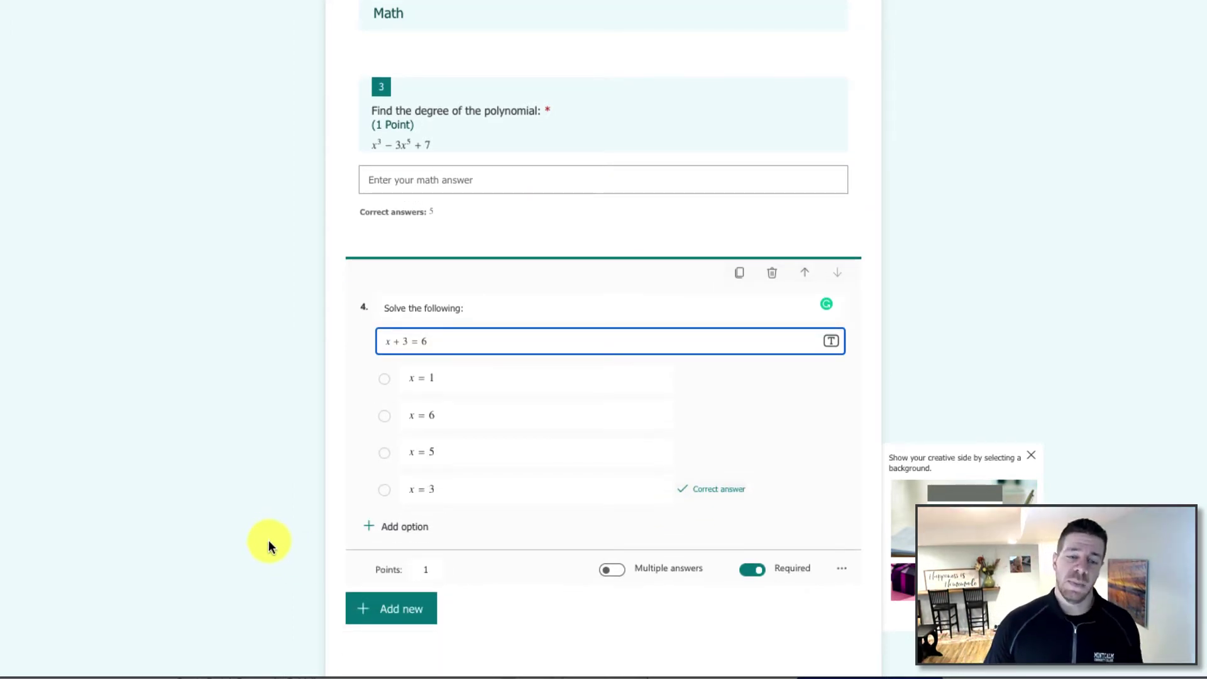
left_click(361, 610)
scroll(282, 536, "down", 3)
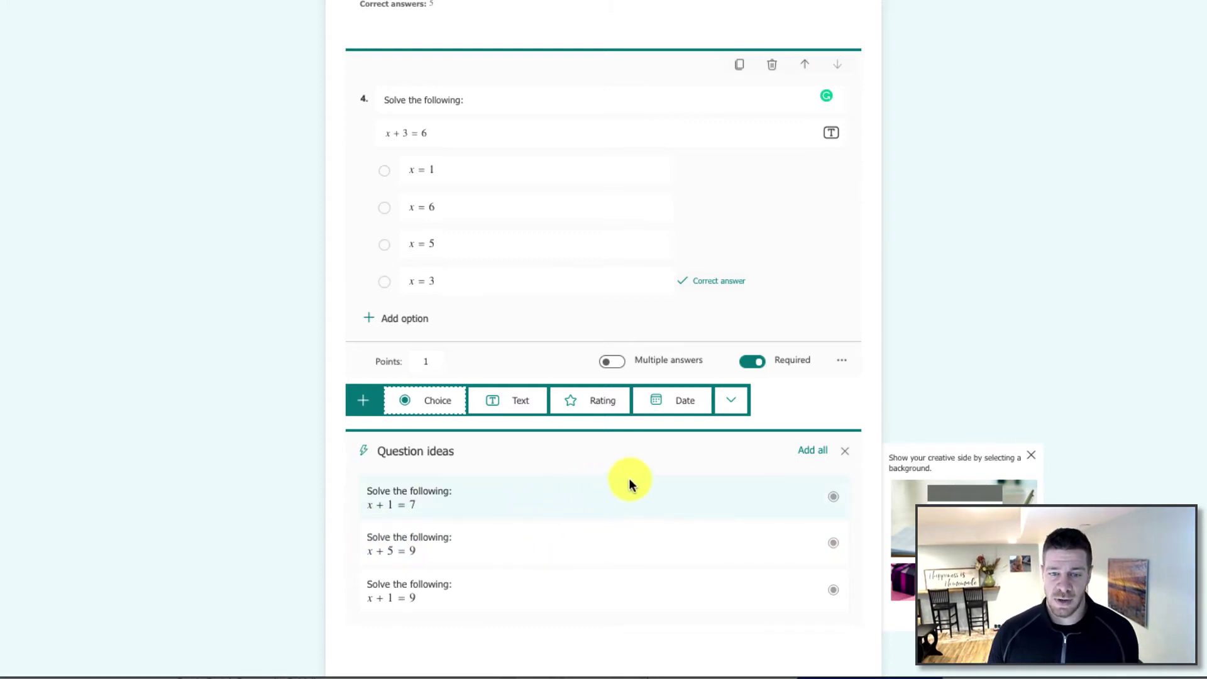
left_click(845, 454)
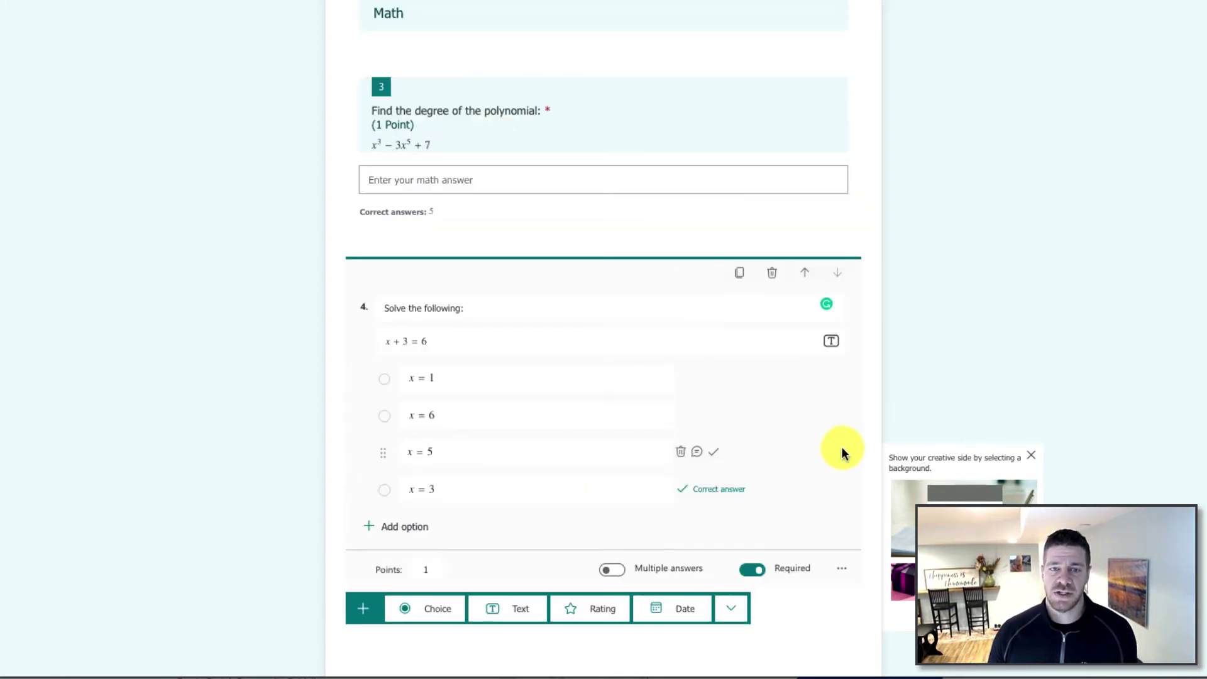
left_click(772, 274)
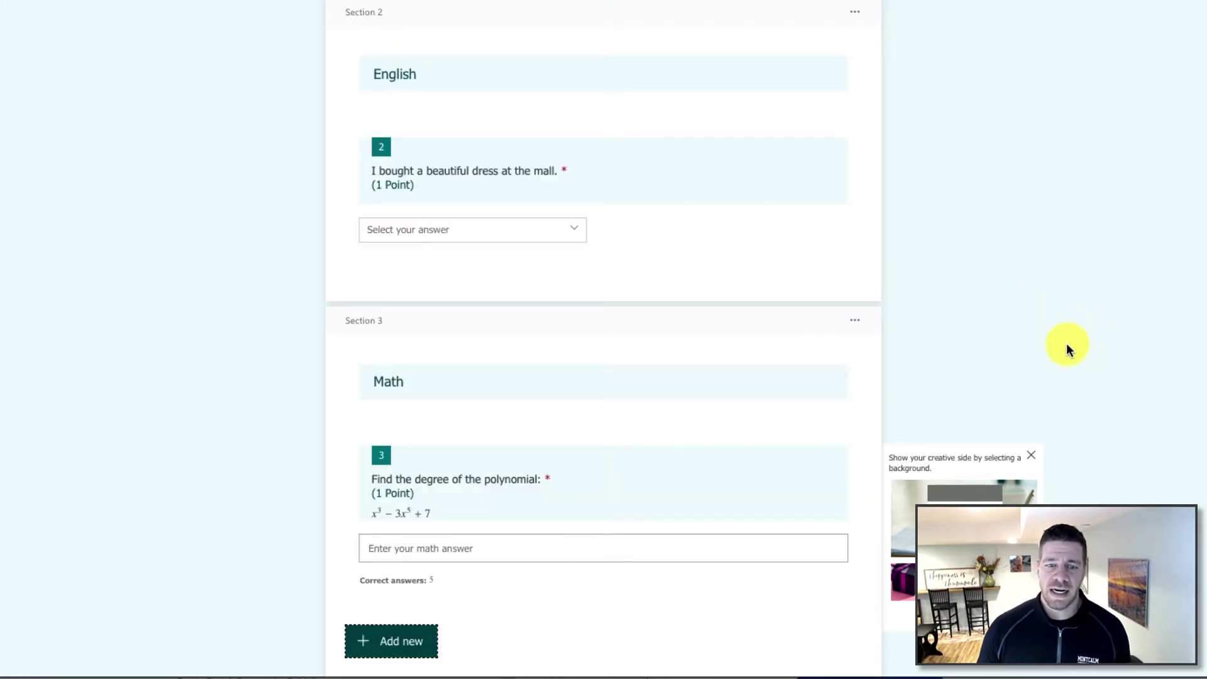
Step: Preview the quiz in the computer layout and look over the Biology section
scroll(1066, 342, "up", 5)
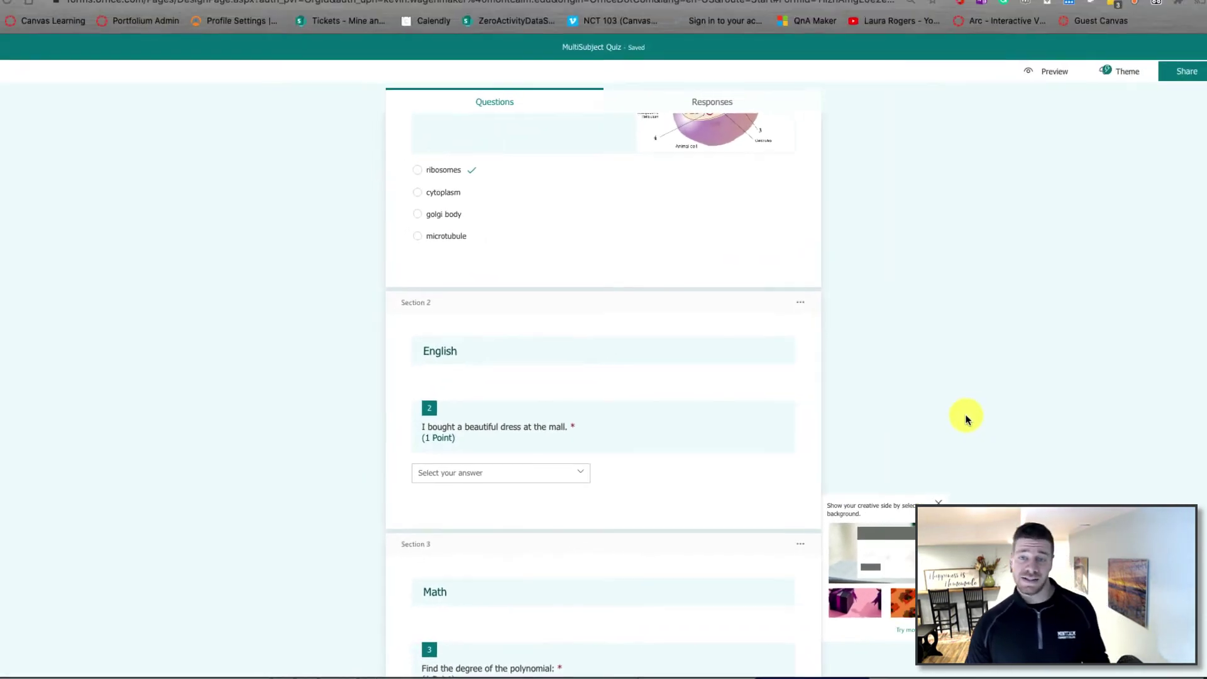
scroll(966, 420, "up", 6)
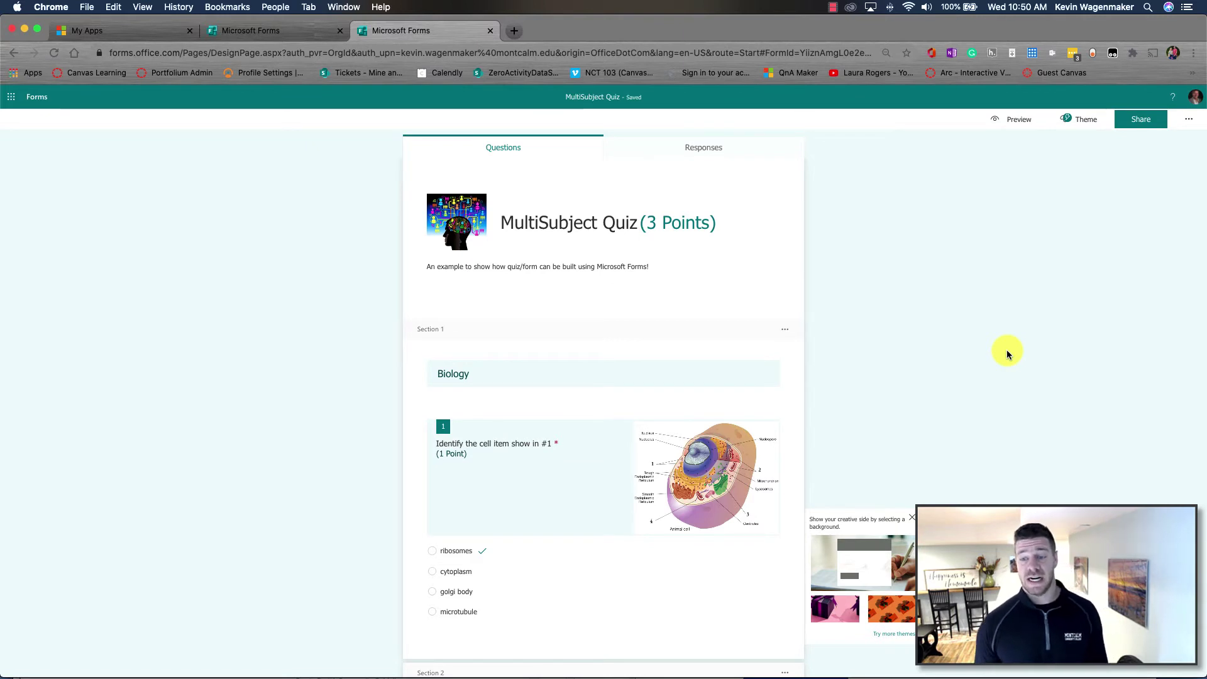
left_click(1019, 123)
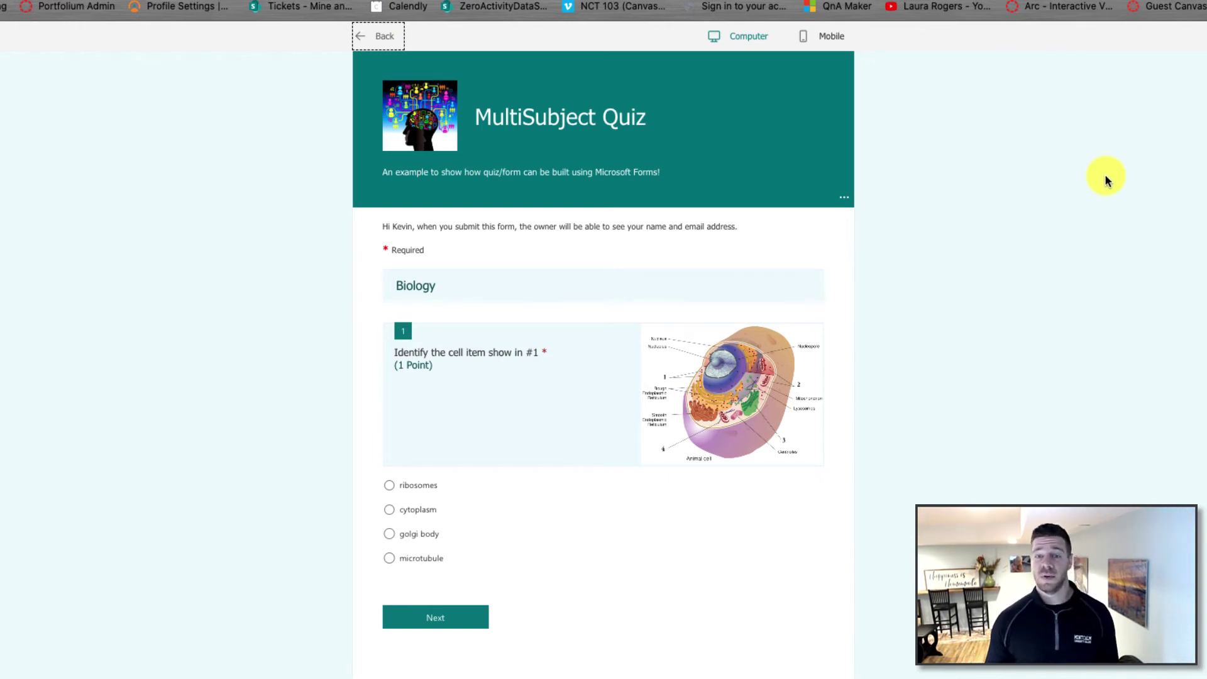
mouse_move(599, 284)
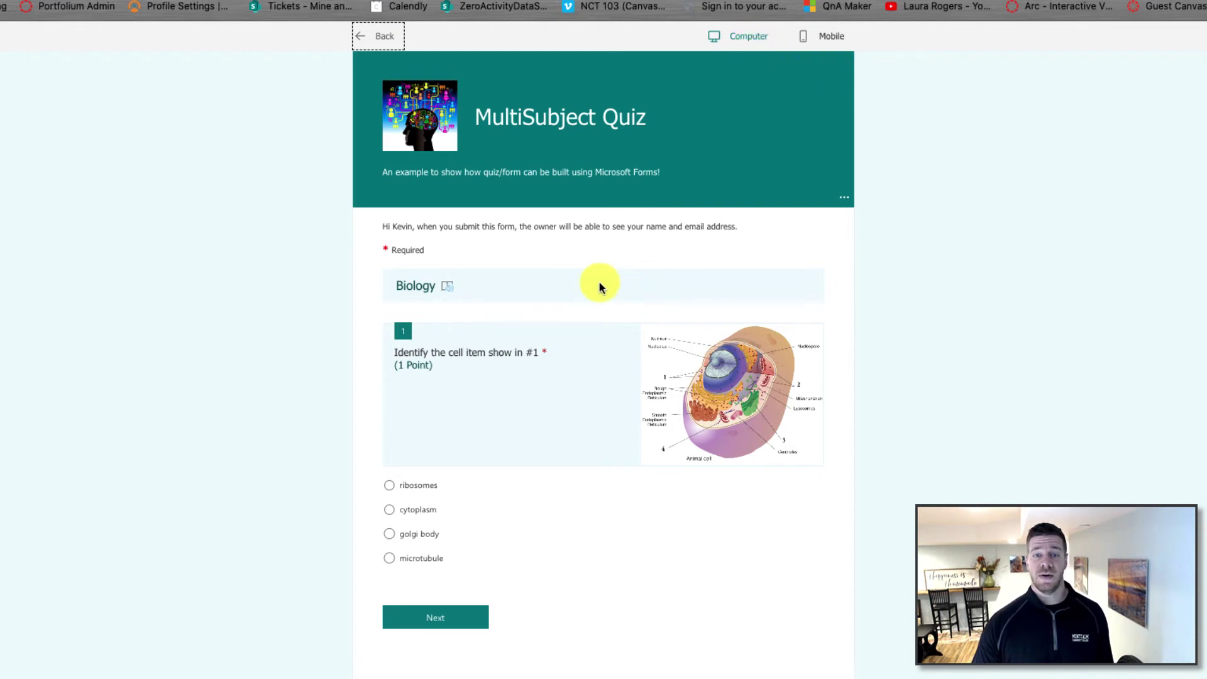
scroll(563, 328, "down", 1)
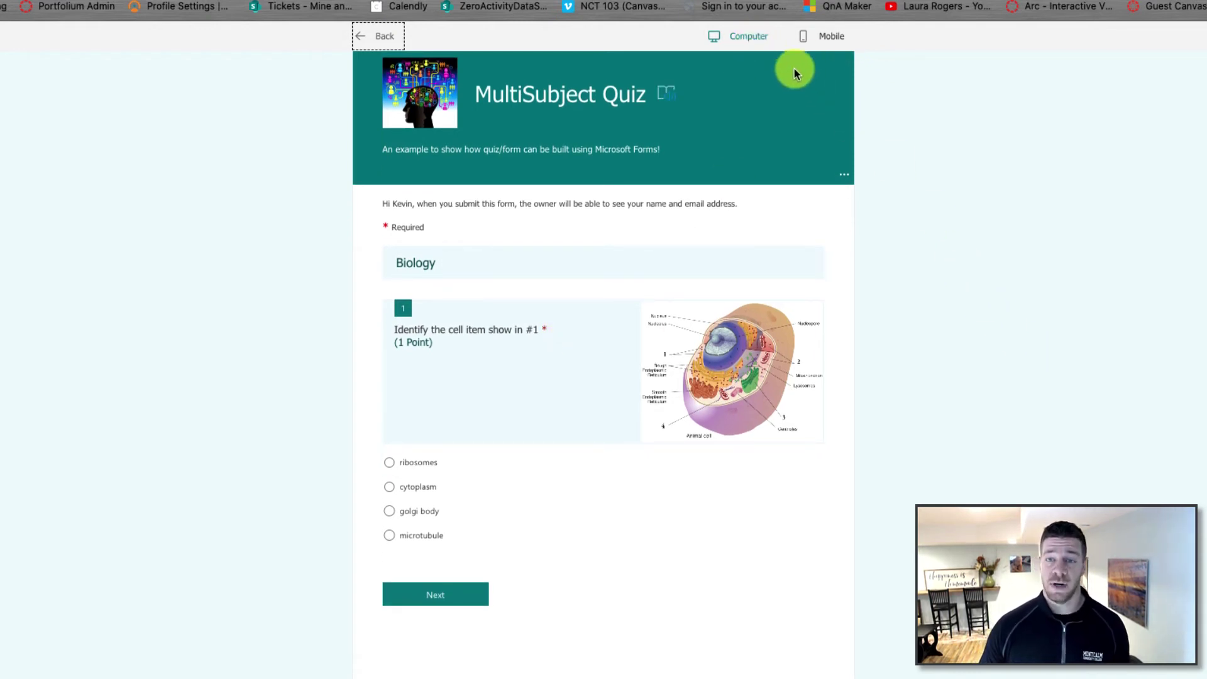
Step: Switch the preview to the mobile layout and look through the cell question and its answer options
left_click(822, 35)
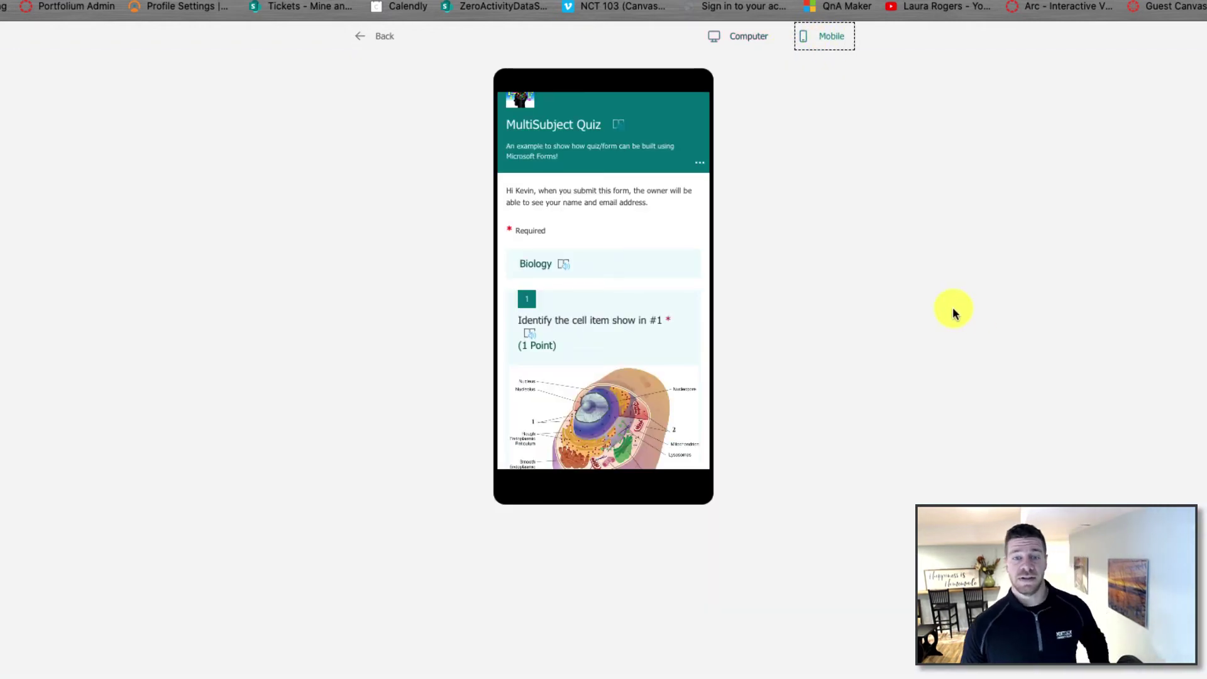
scroll(609, 360, "down", 8)
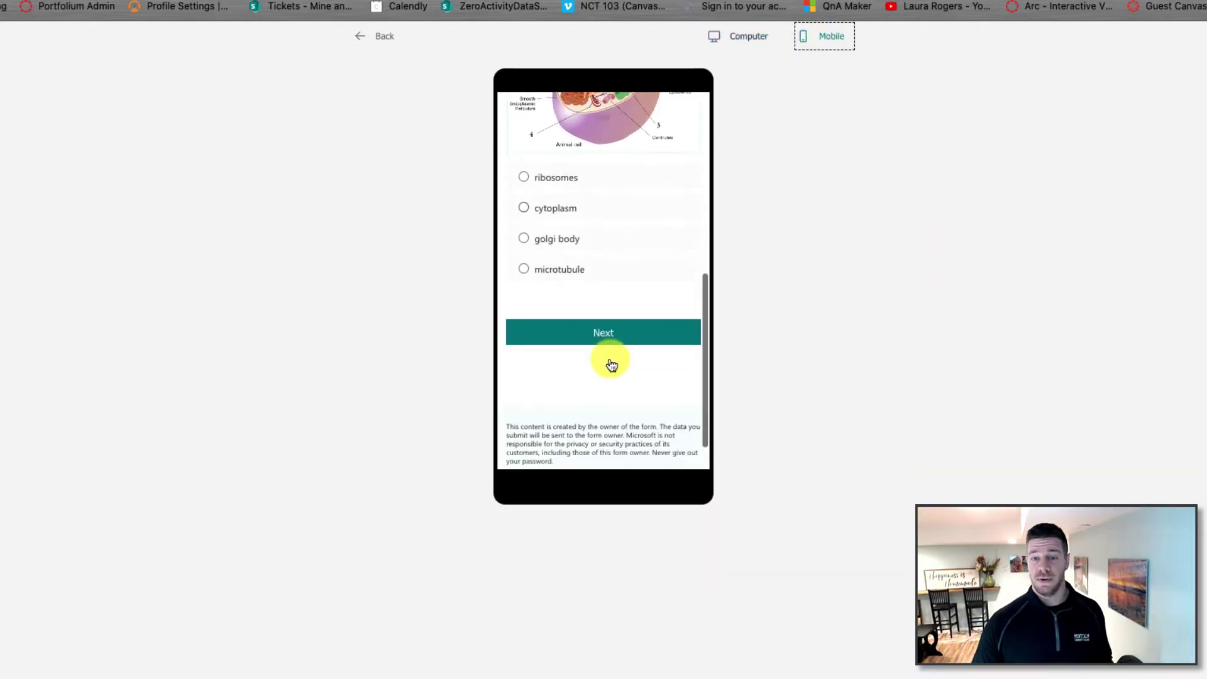
scroll(610, 363, "up", 10)
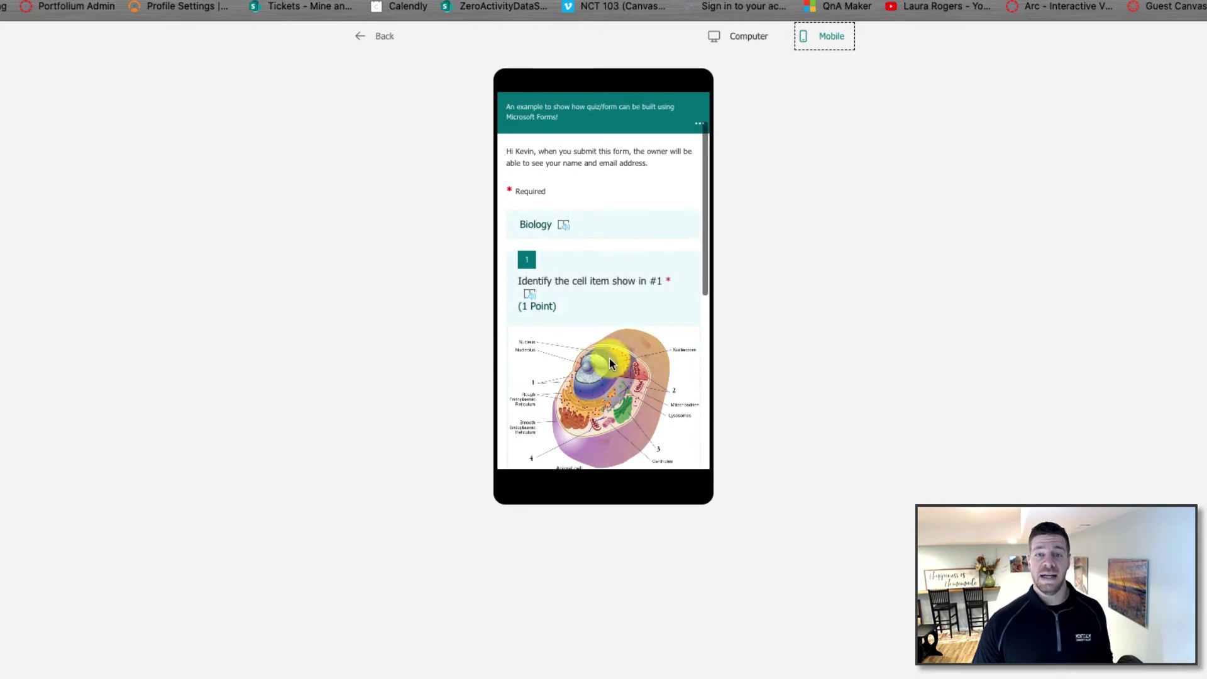
scroll(609, 358, "down", 8)
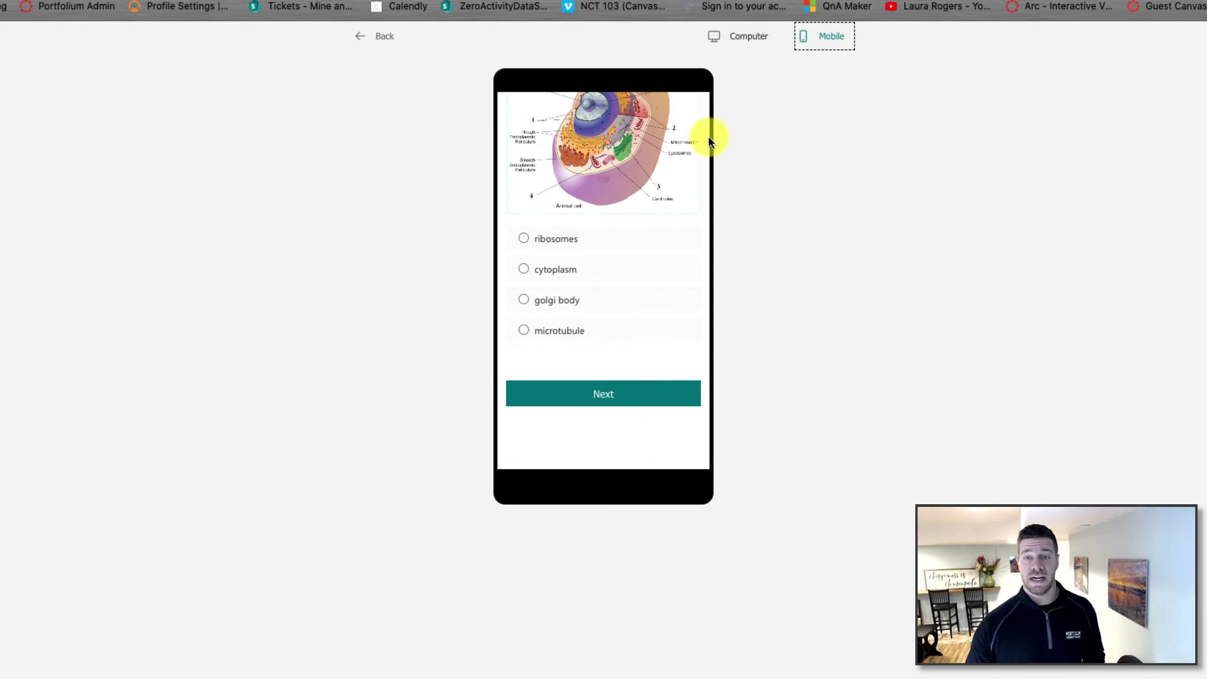
Step: Open the cell question in Immersive Reader from the computer preview and return to the quiz editor
left_click(740, 39)
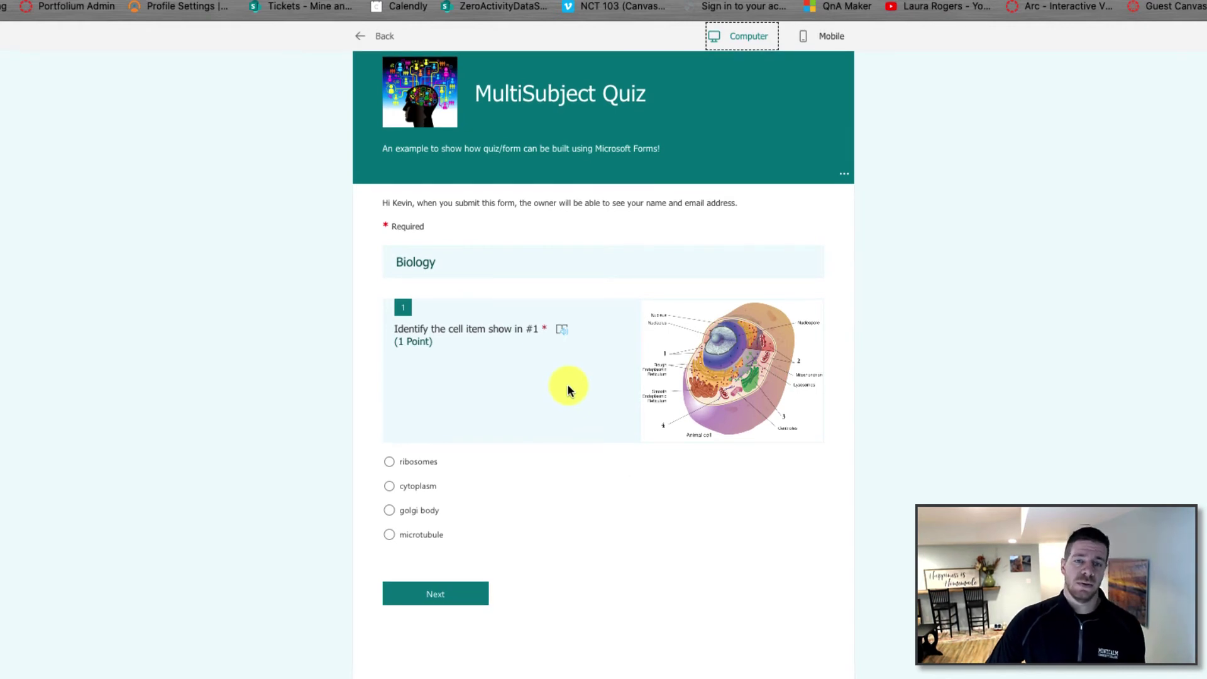
left_click(561, 330)
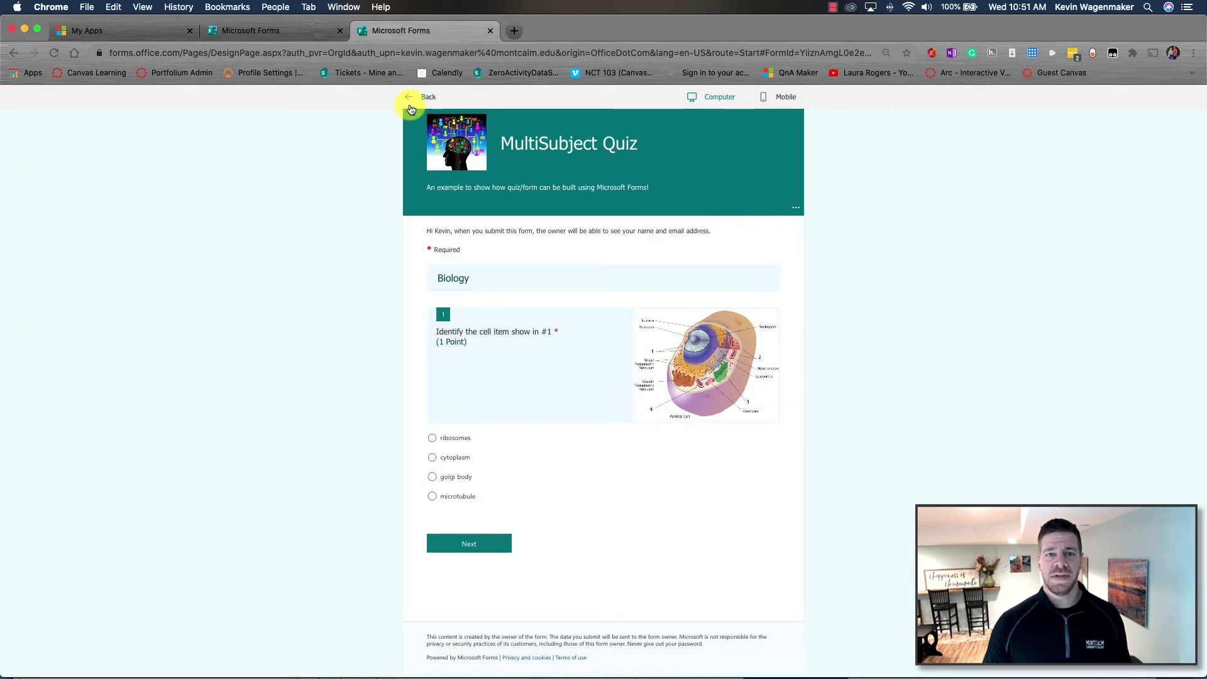
left_click(431, 100)
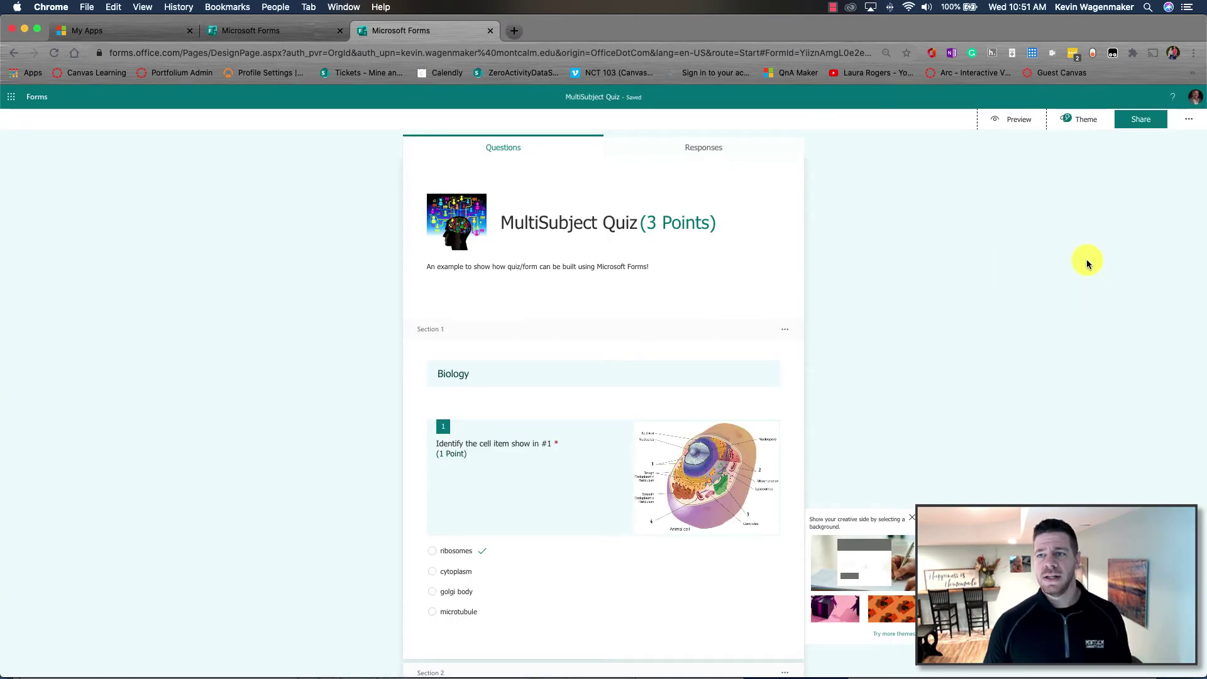
Step: Apply the "Composition paper" theme to the quiz
left_click(1093, 126)
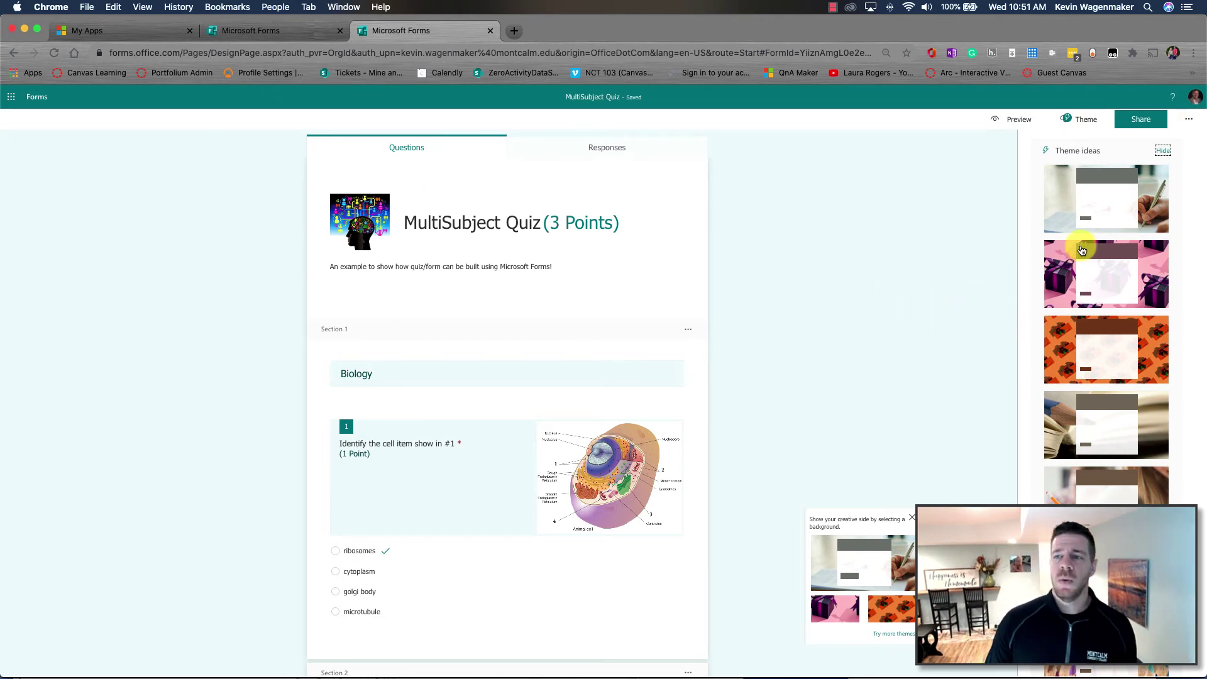
left_click(1143, 210)
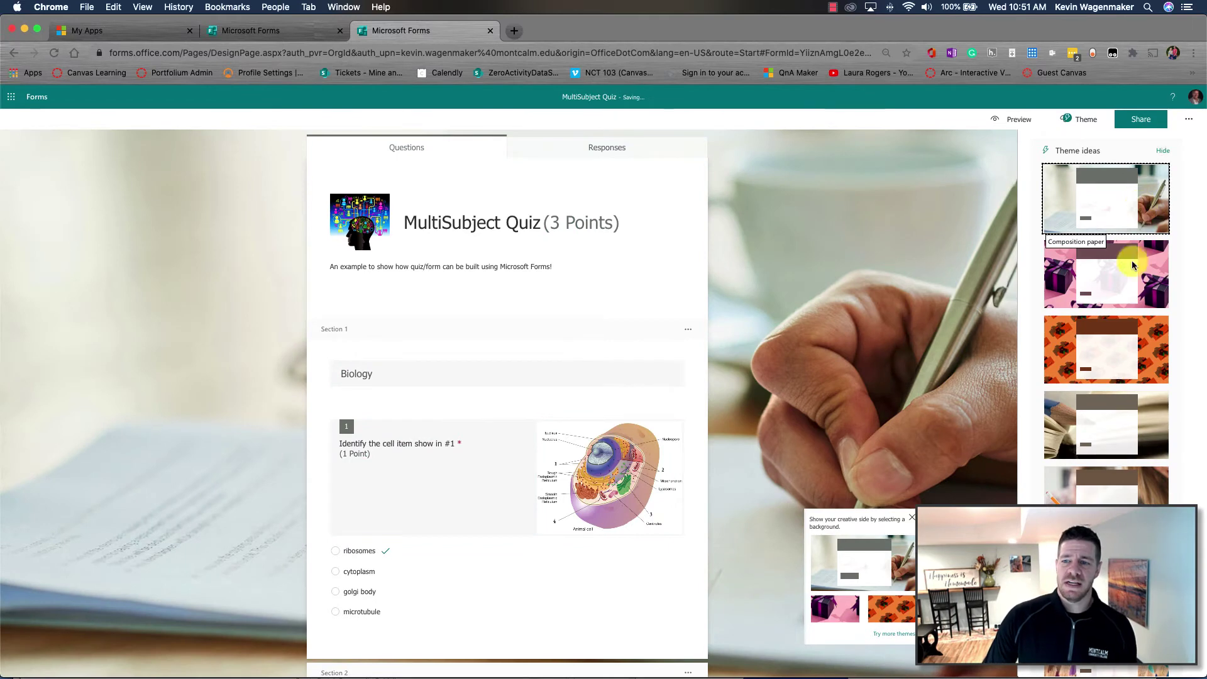
Step: Examine the custom theme options for a background image and hex colour, and collapse the theme ideas
scroll(1132, 349, "down", 10)
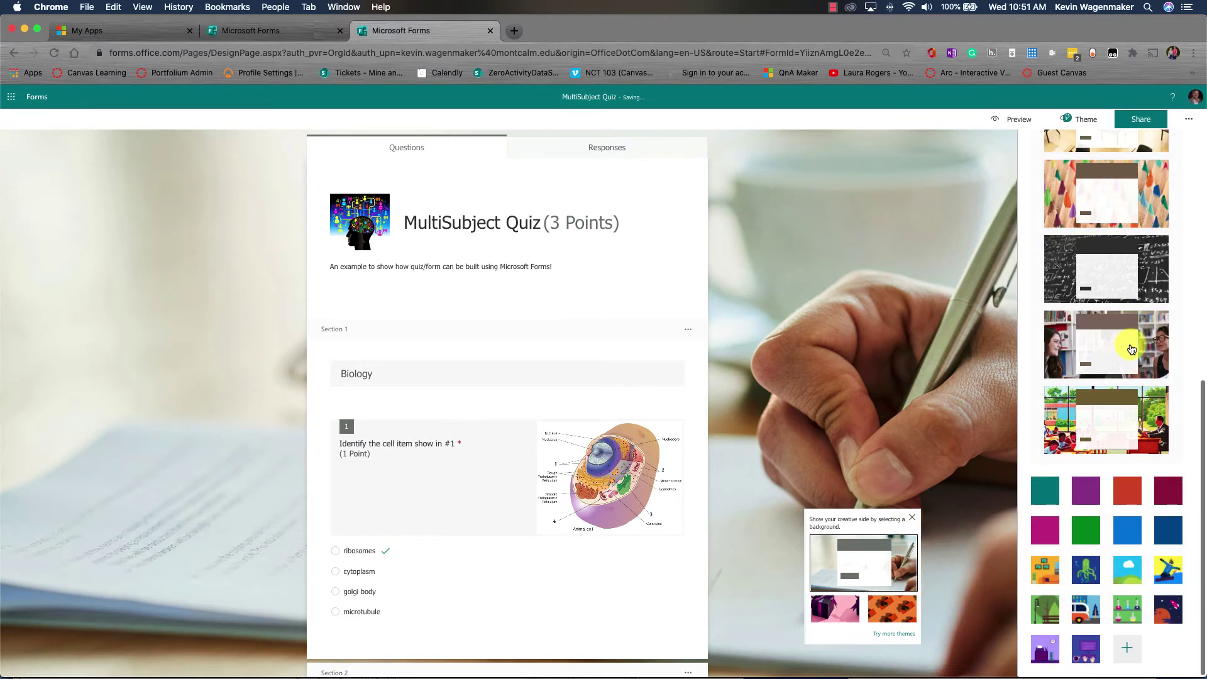
left_click(1129, 650)
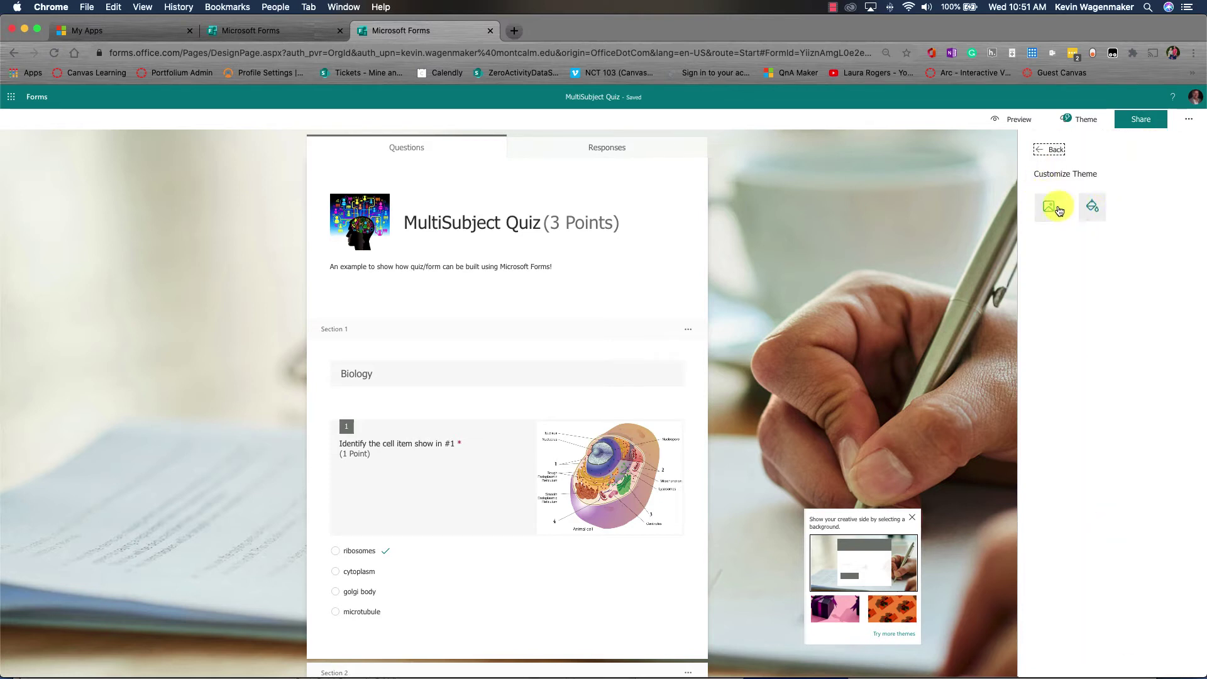
left_click(1099, 208)
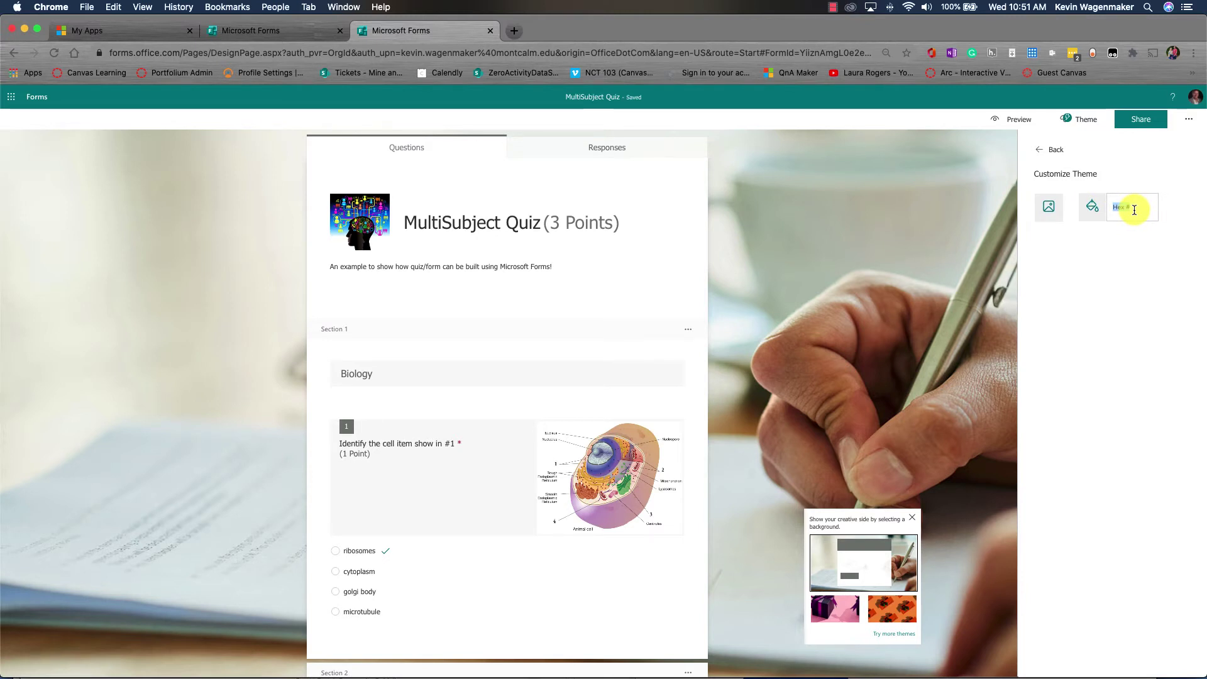
left_click(1045, 149)
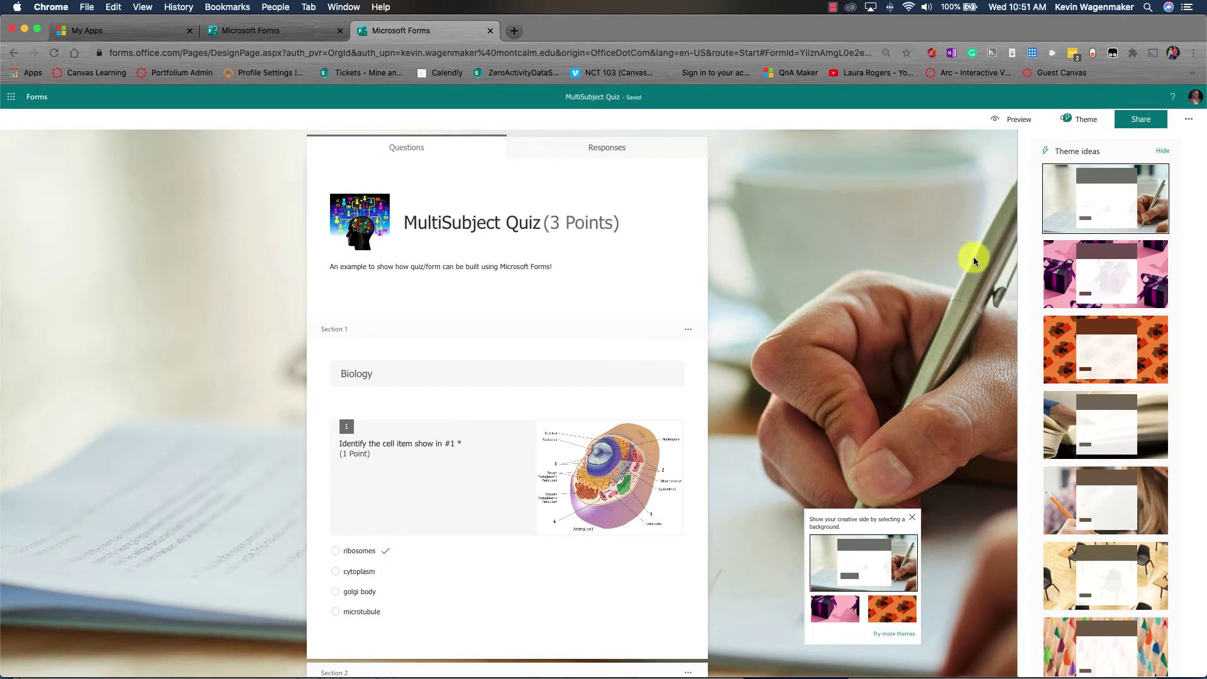
left_click(1163, 151)
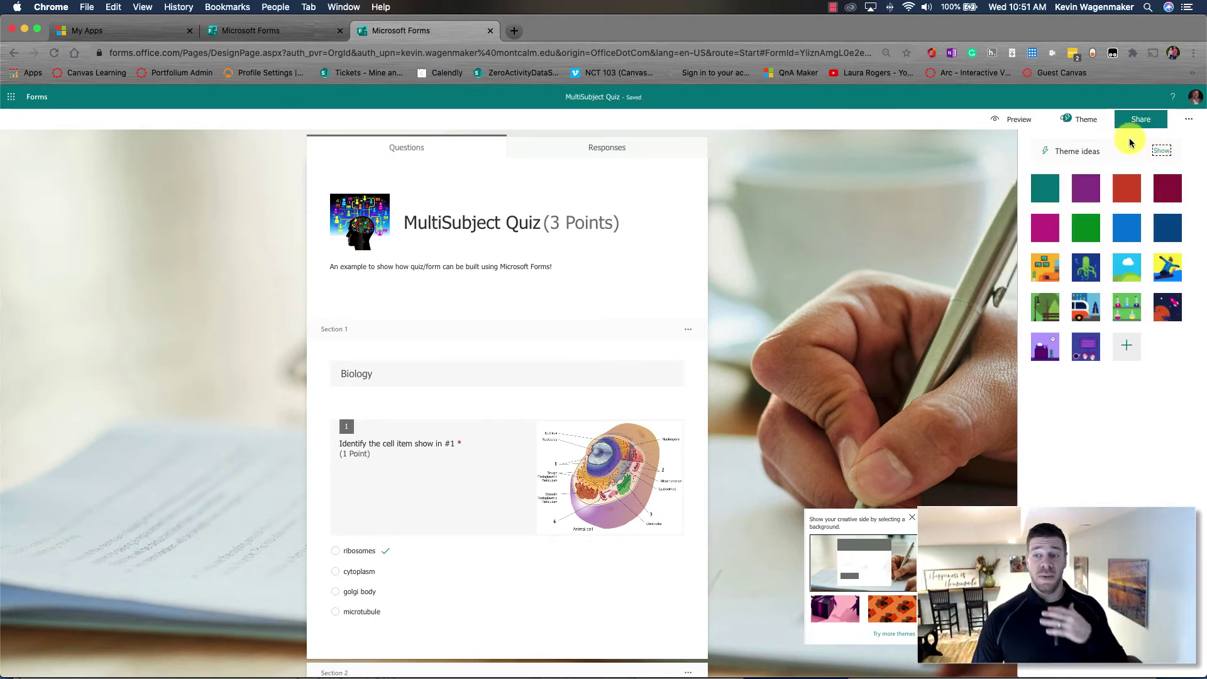
Step: Review the quiz settings and try enabling a start date for responses
left_click(1190, 125)
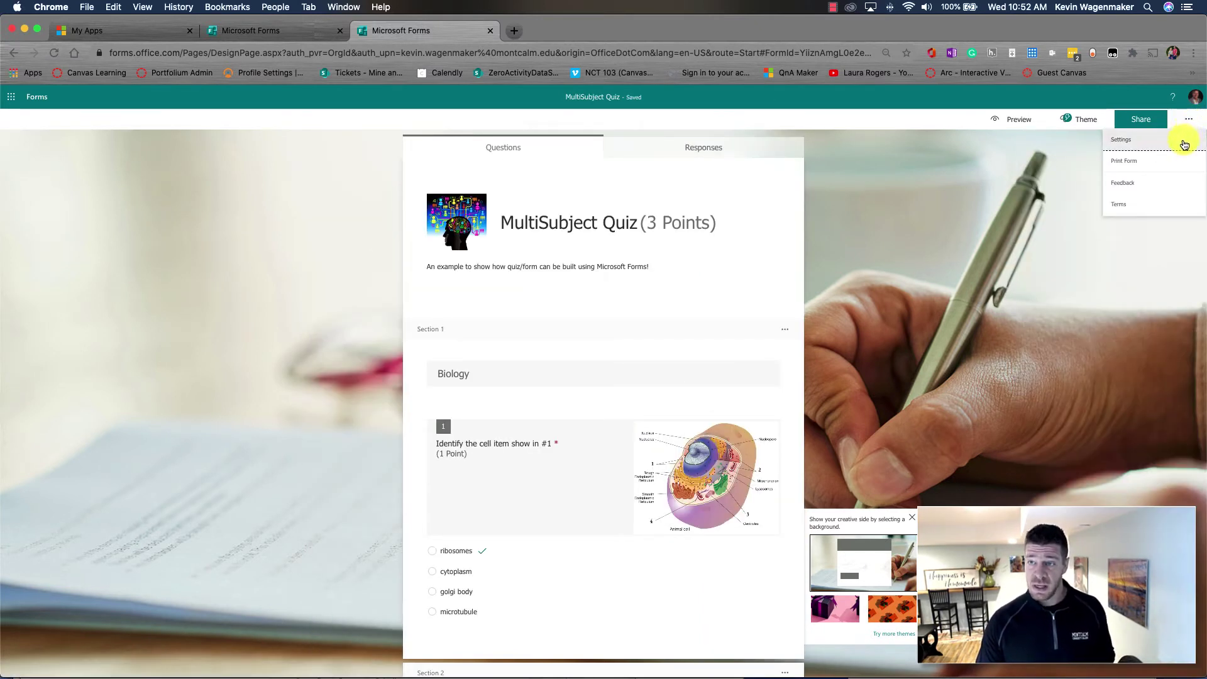
left_click(1183, 143)
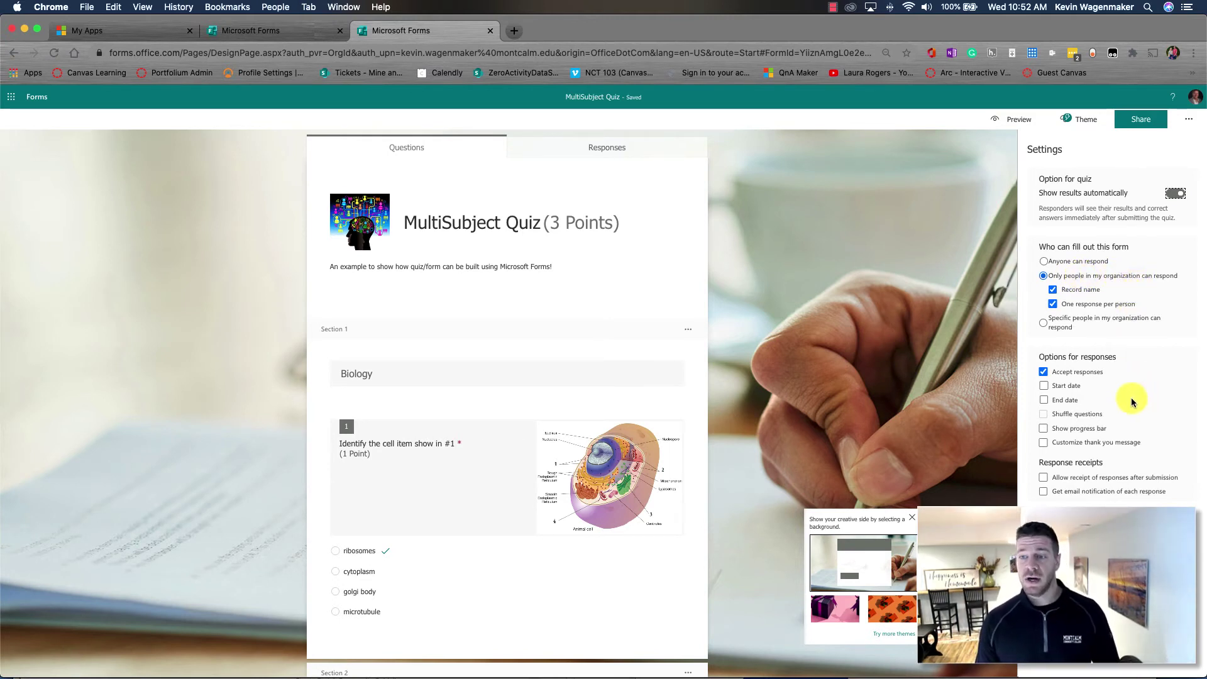
left_click(1061, 390)
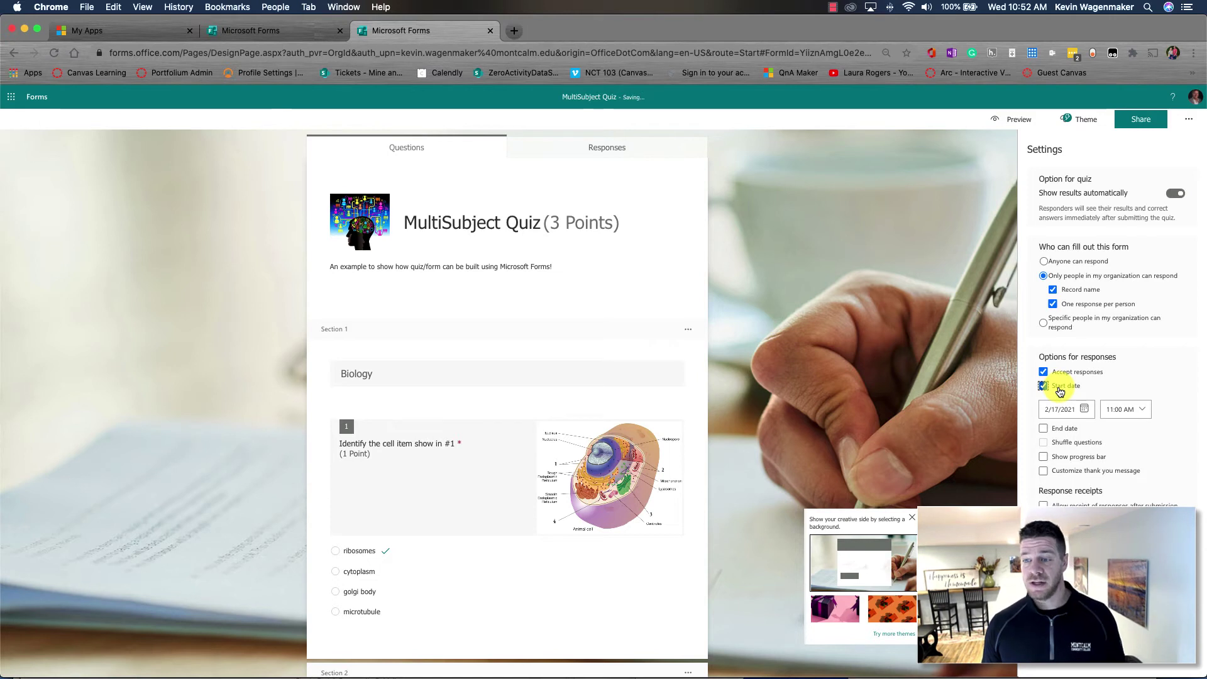
left_click(1062, 393)
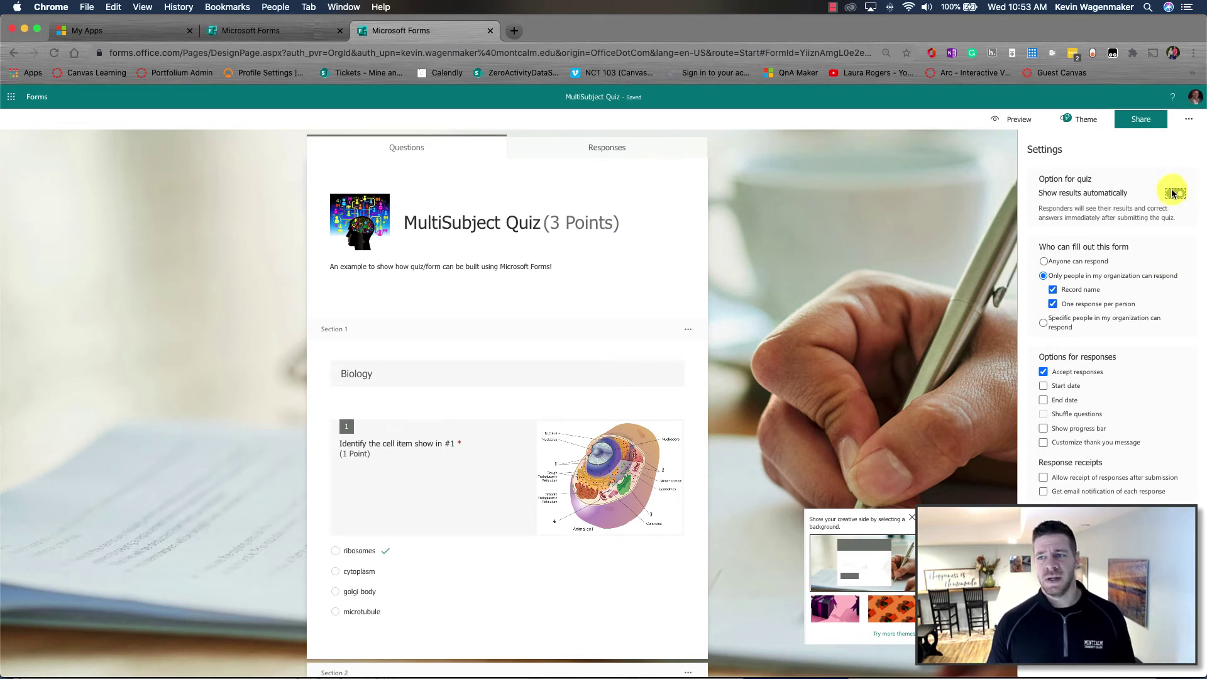
left_click(1188, 121)
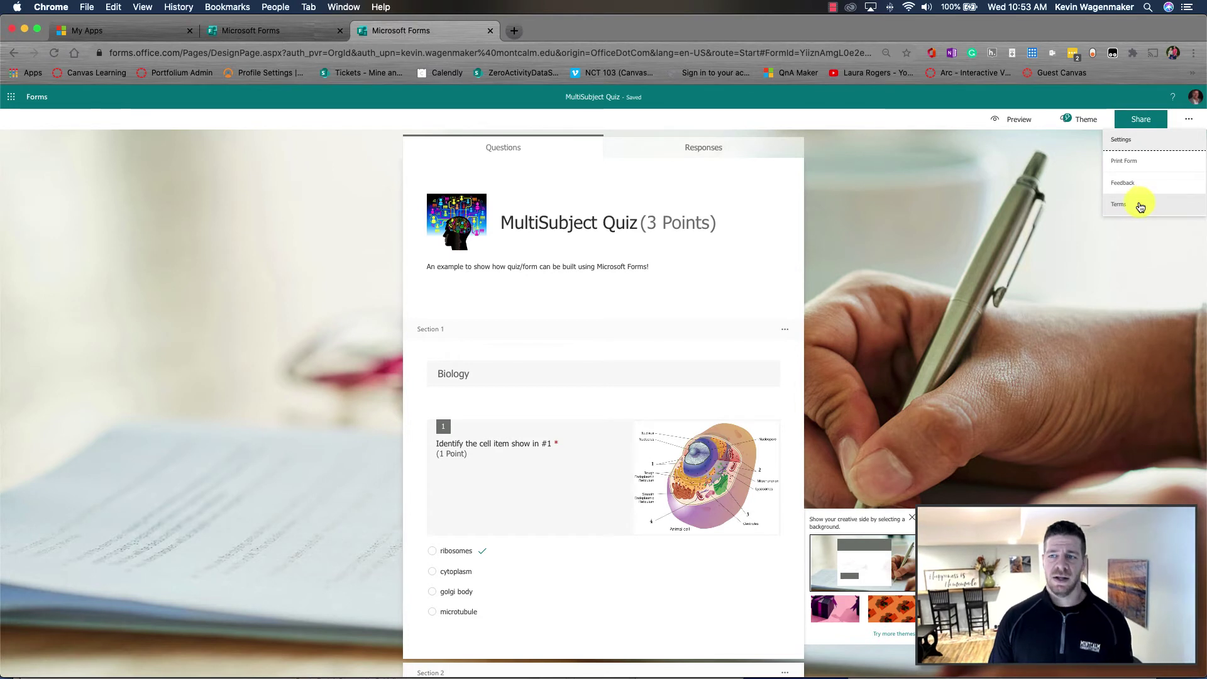
Step: Open the quiz's sharing options and copy the response link for people in the organization
left_click(1116, 97)
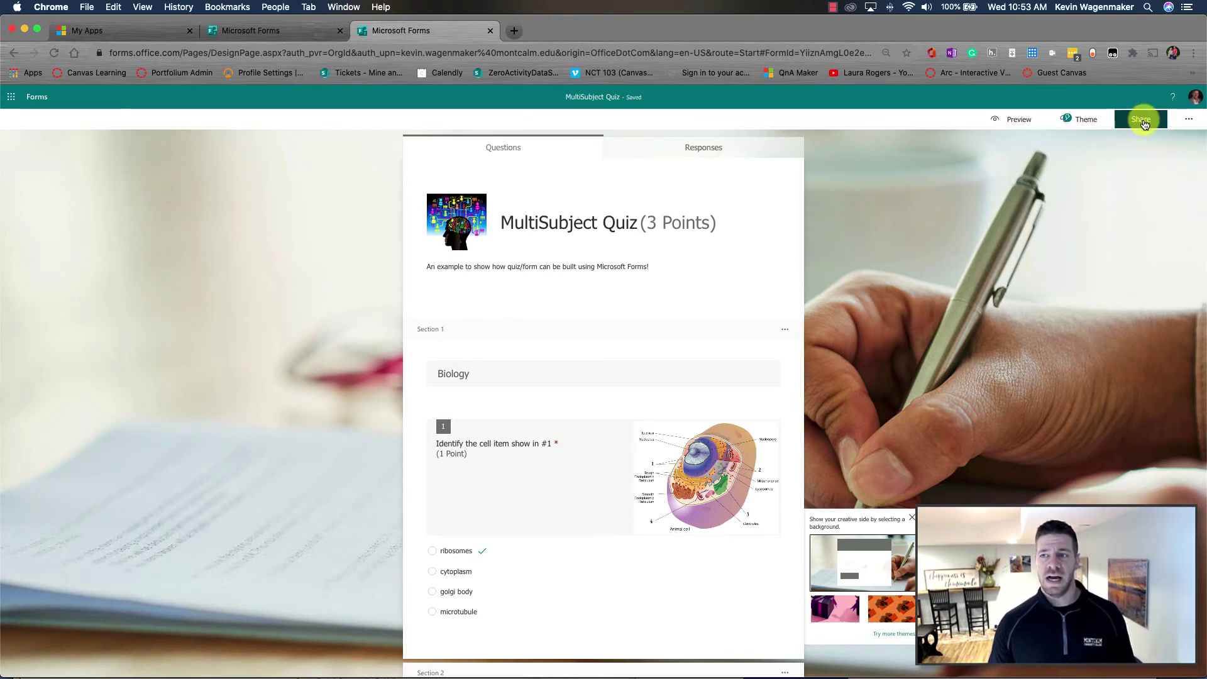
left_click(1142, 121)
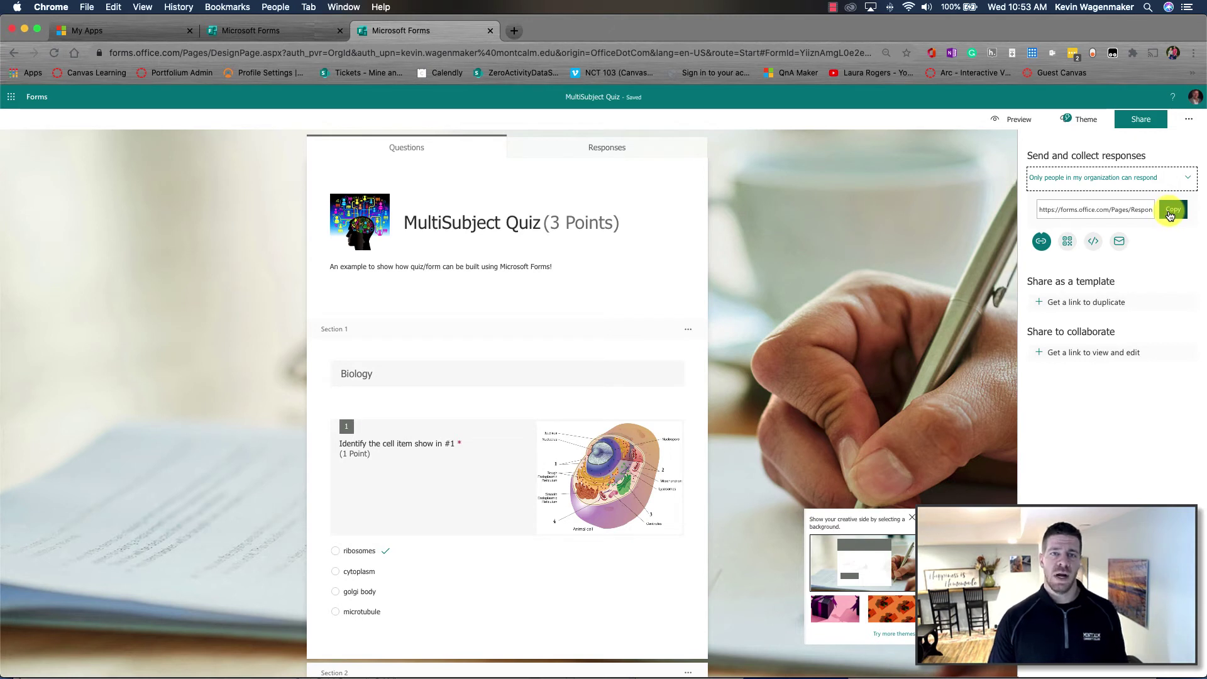
left_click(1076, 209)
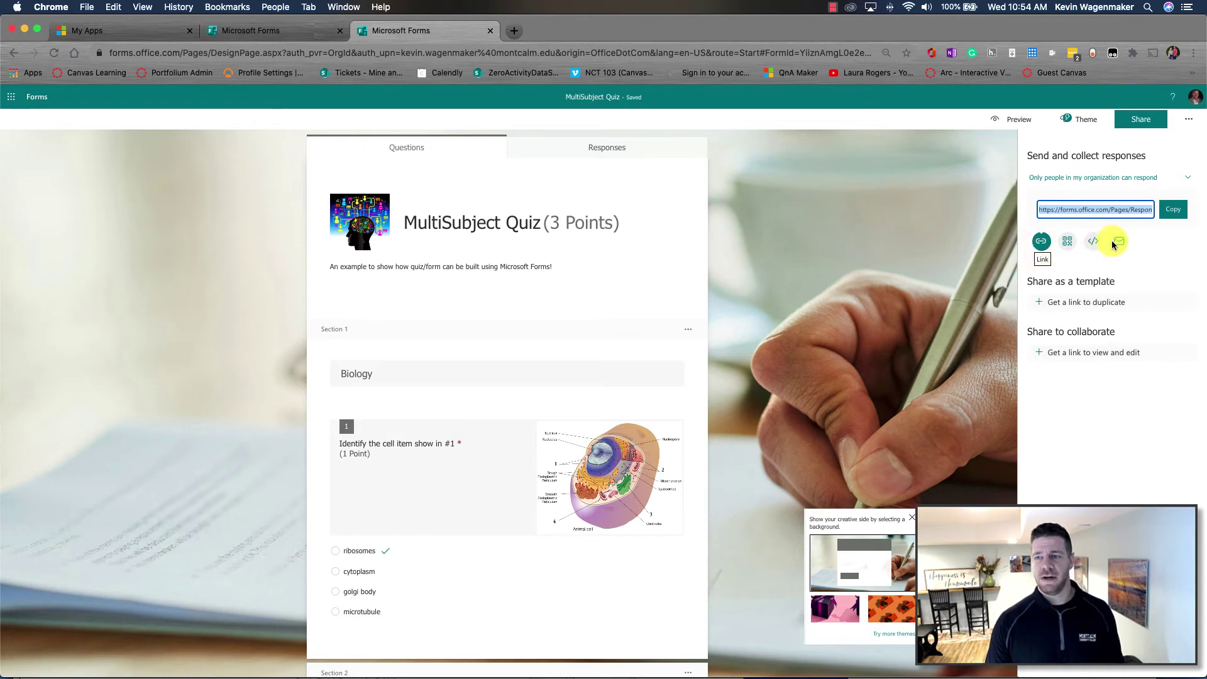
left_click(1172, 214)
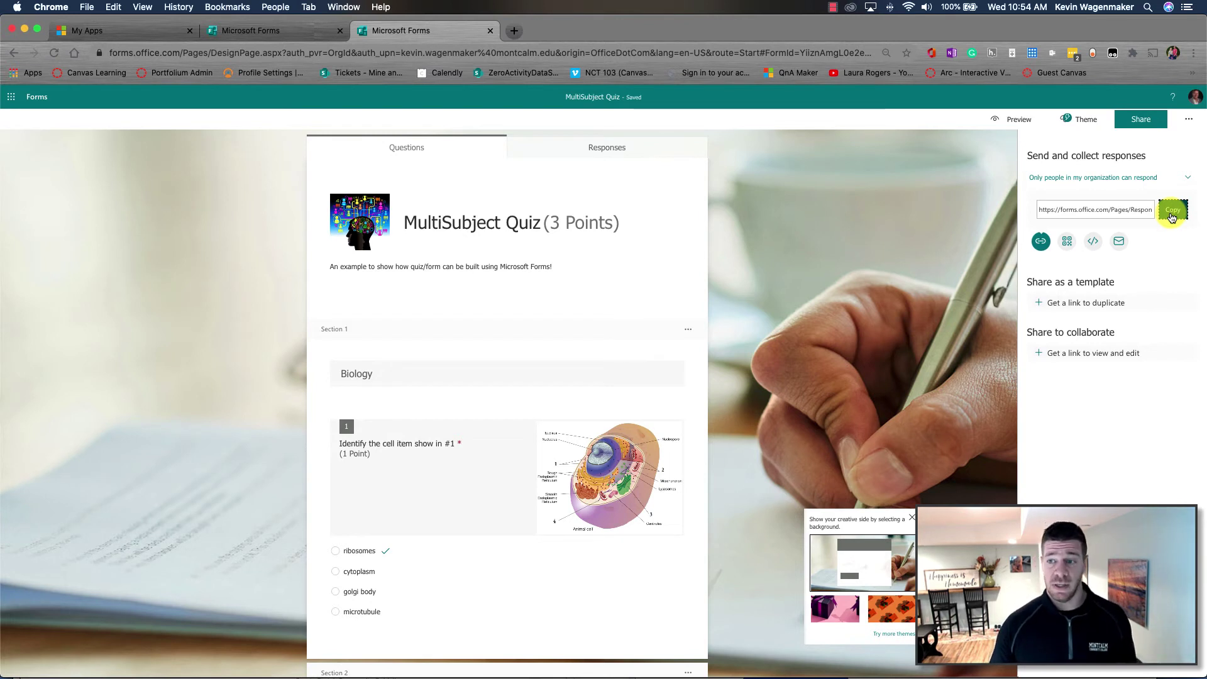
Step: Show the quiz's embed code for webpages and copy it
left_click(1094, 242)
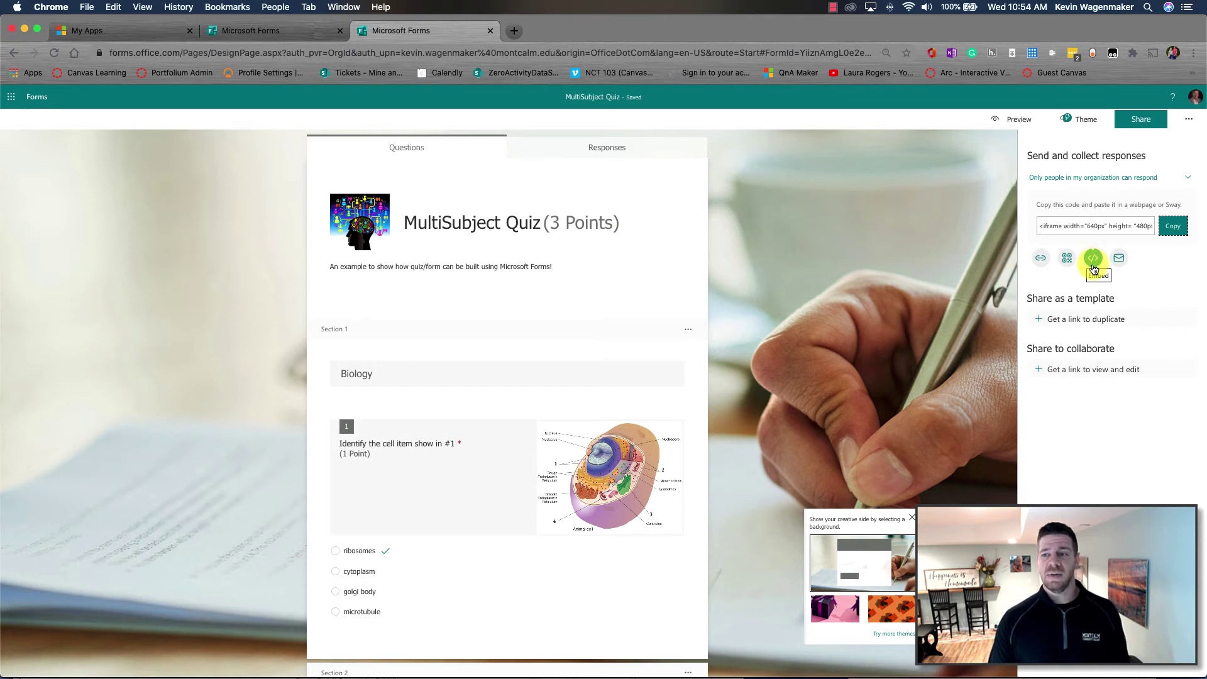
left_click(1140, 225)
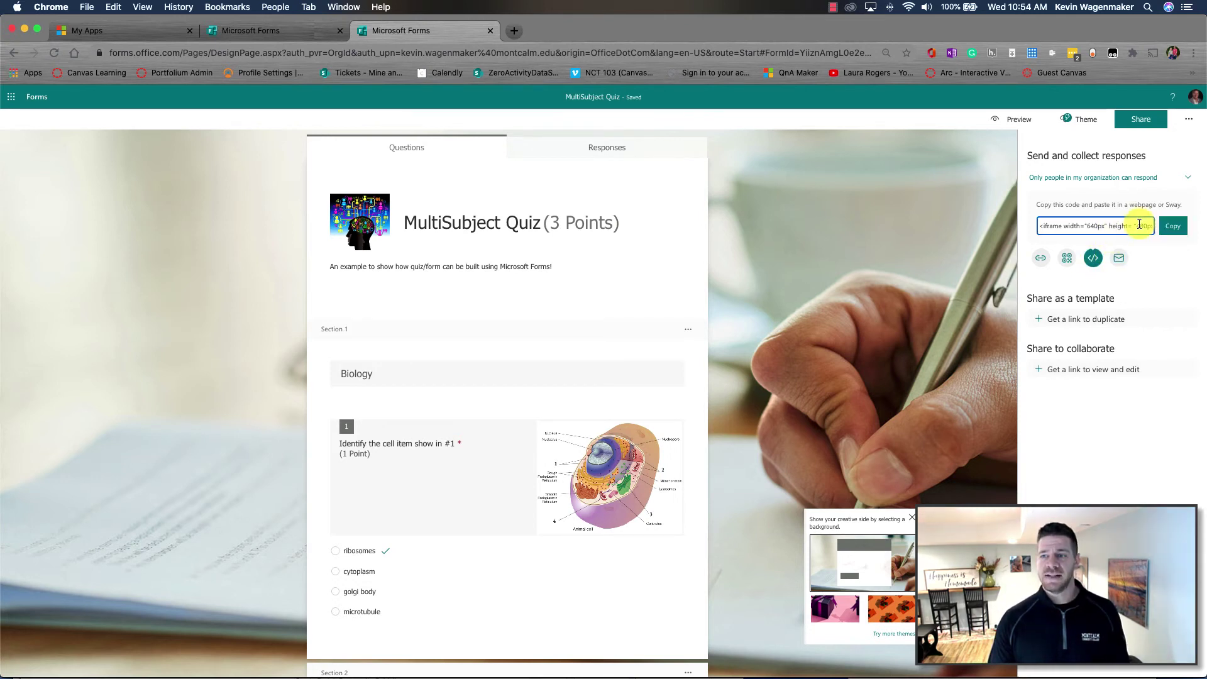
left_click(1173, 228)
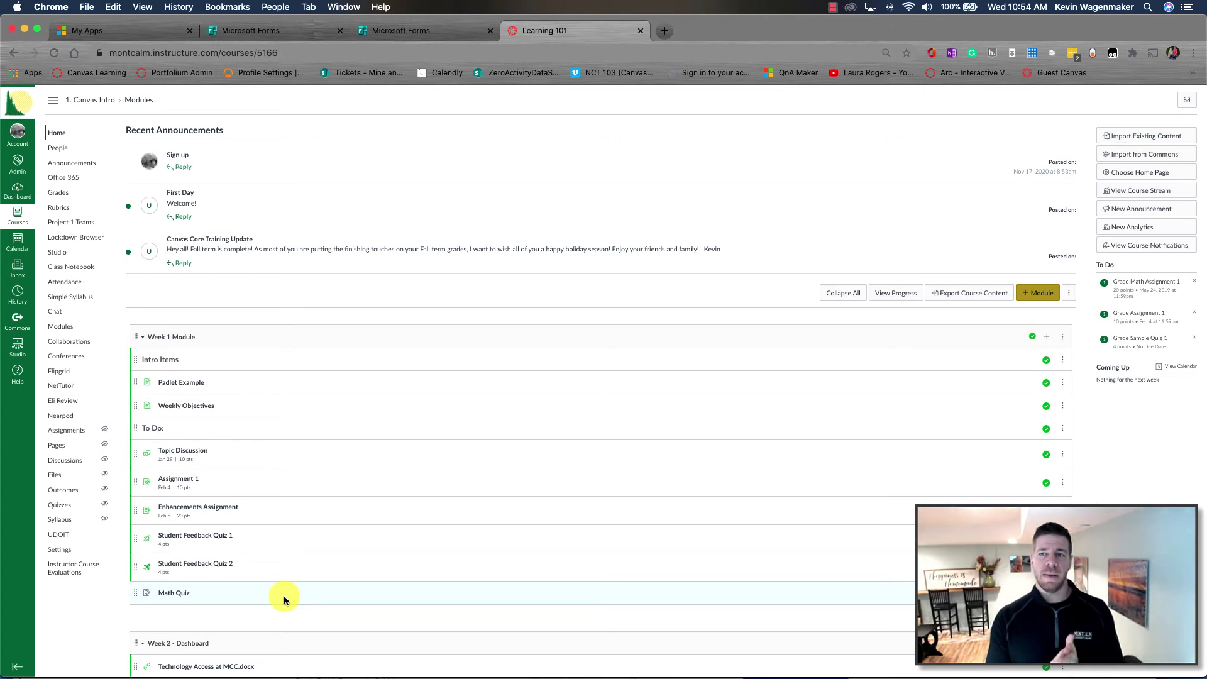
Step: Open the Math Quiz assignment in the Canvas course for editing and rename it "MultiSubject Quiz"
left_click(171, 595)
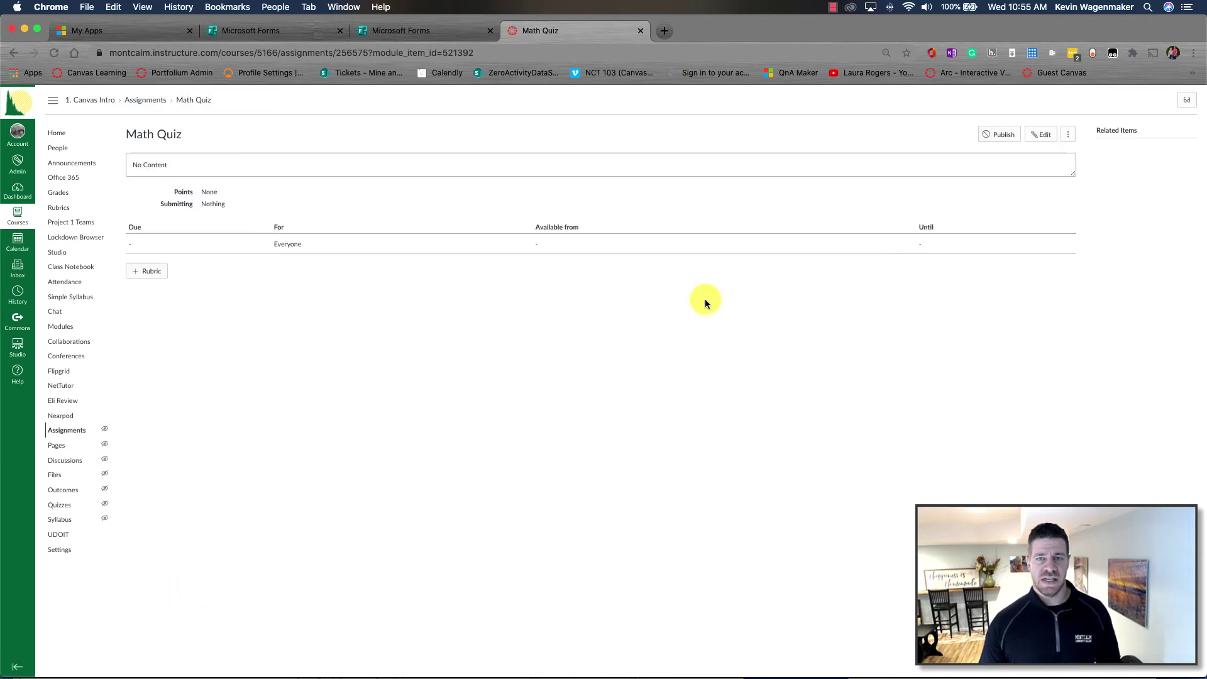
left_click(1037, 133)
double_click(135, 184)
type("MultiSubject Quiz")
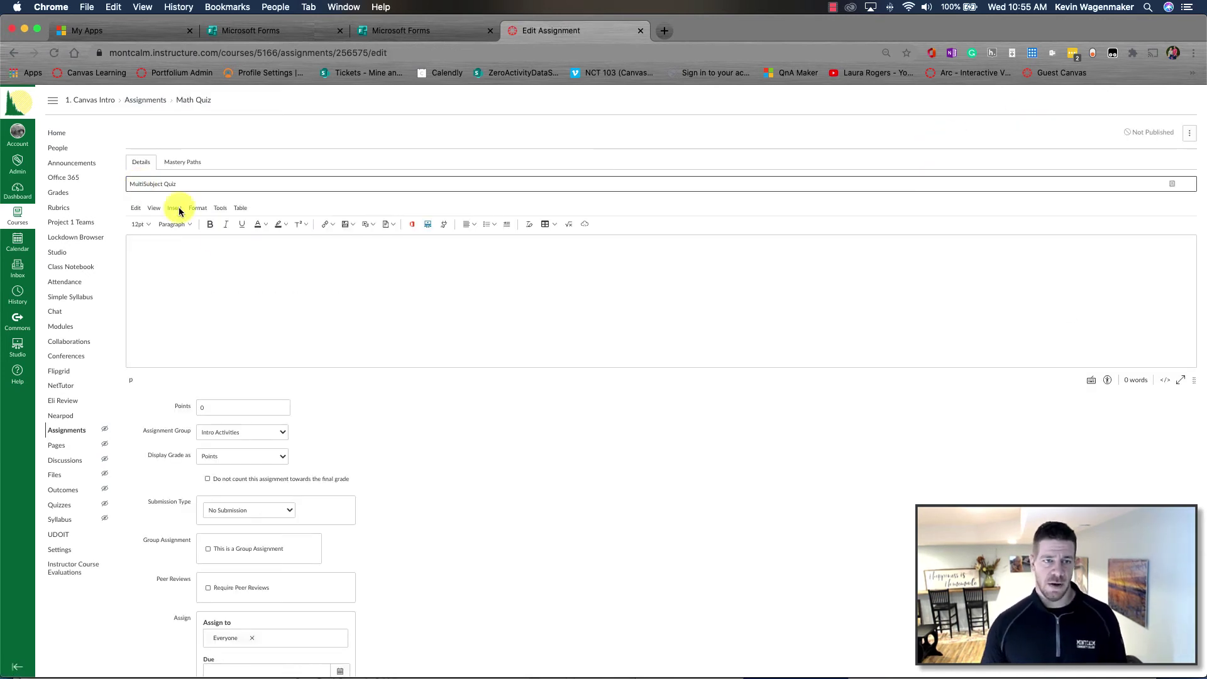
Step: Paste the quiz's iframe embed code into the assignment description as HTML and return to the rich text view
left_click(234, 275)
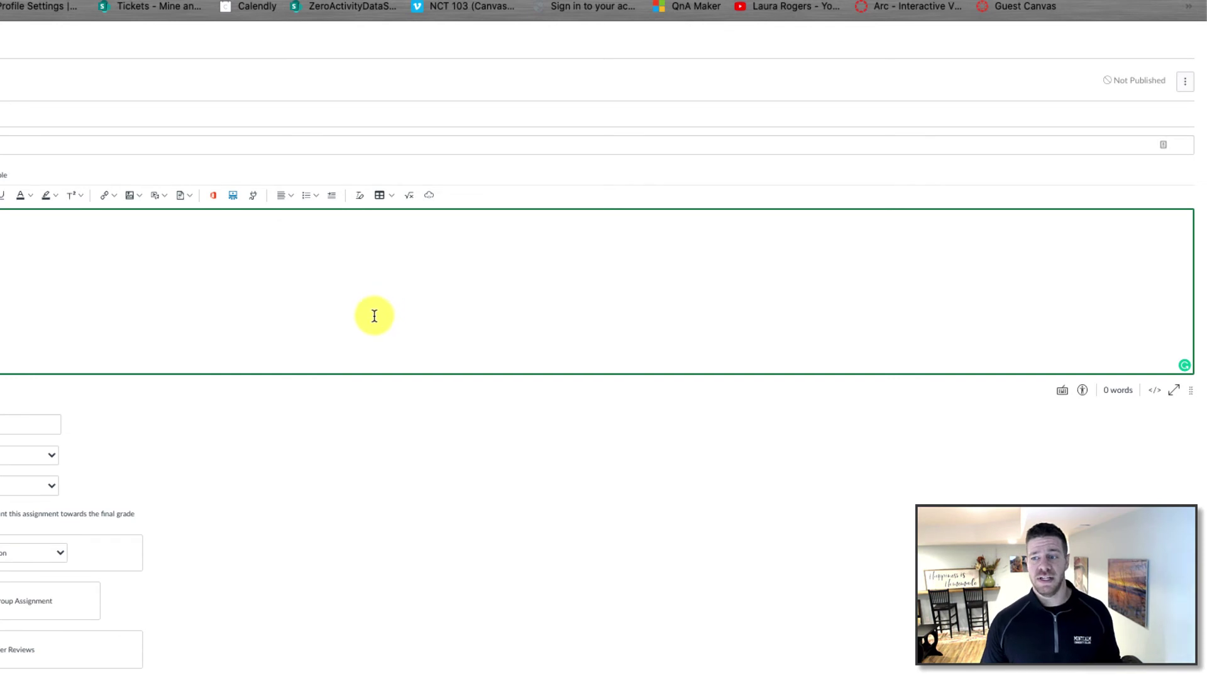
left_click(1159, 395)
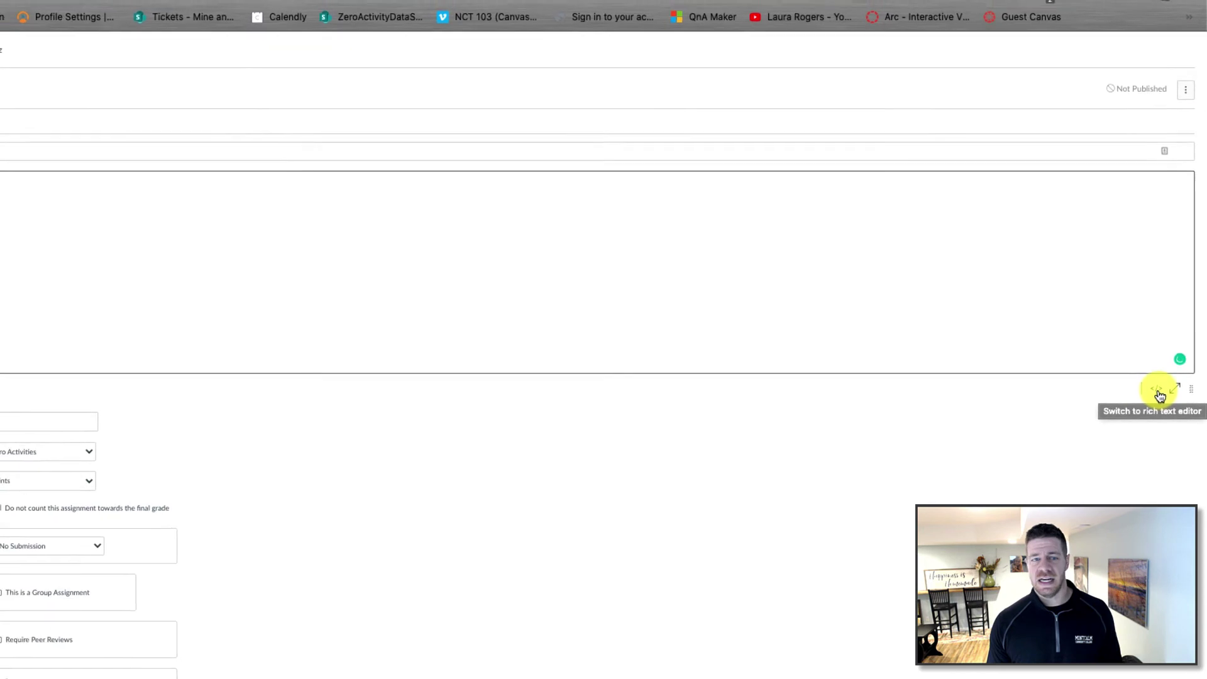
left_click(395, 272)
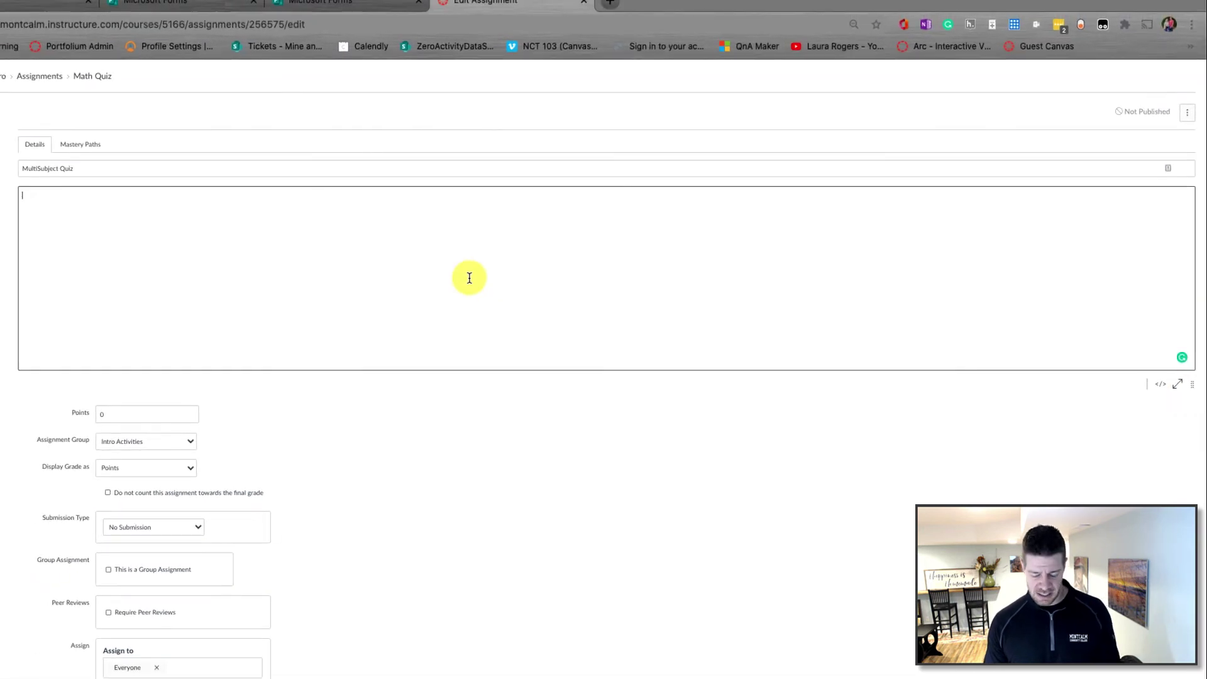
key("ctrl+v")
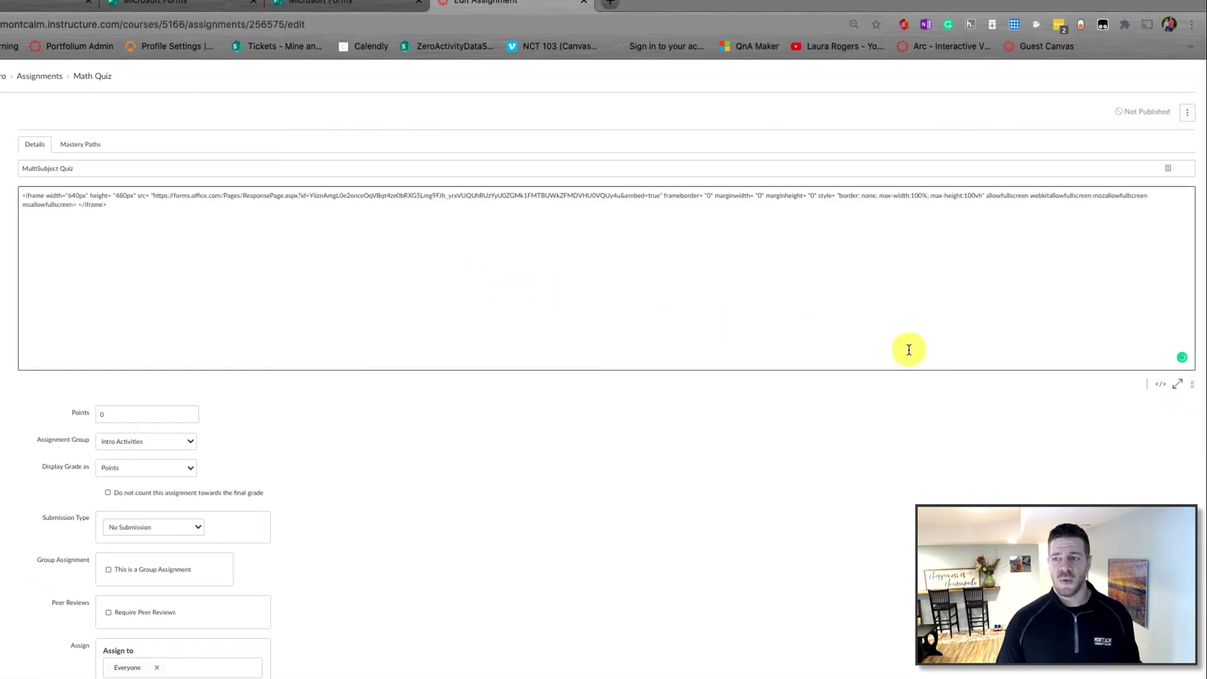
left_click(1161, 389)
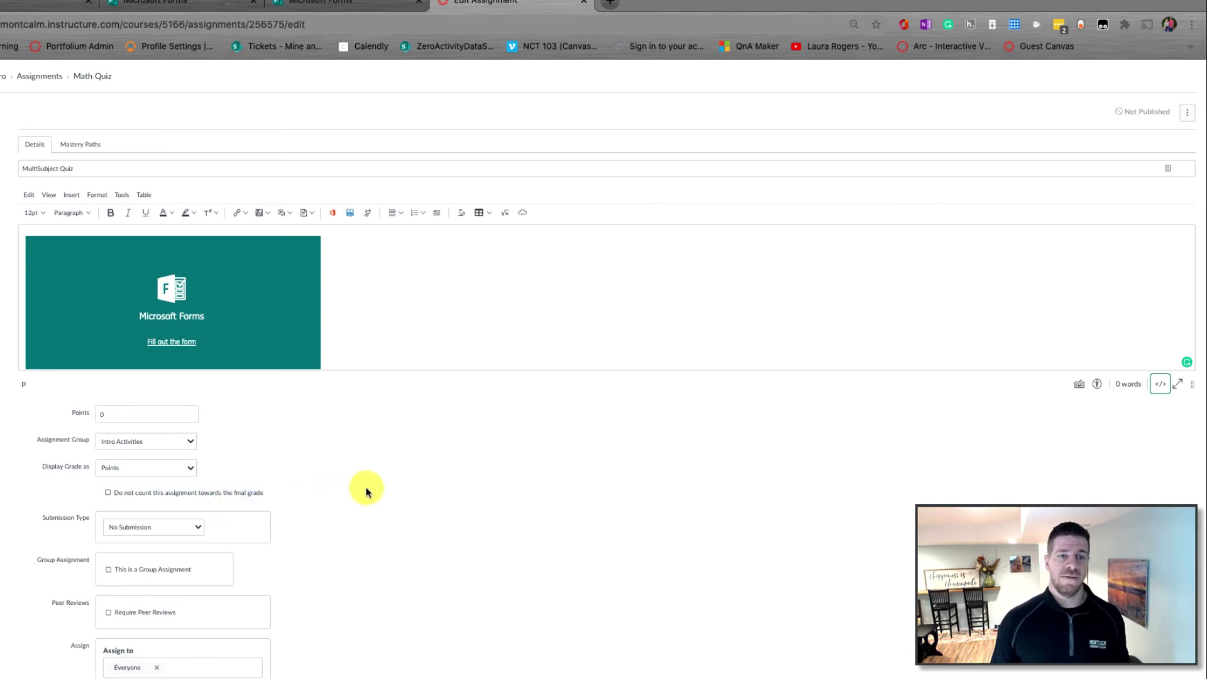
Step: Save and publish the assignment with 0 points and check the embedded quiz down to its end
left_click(100, 416)
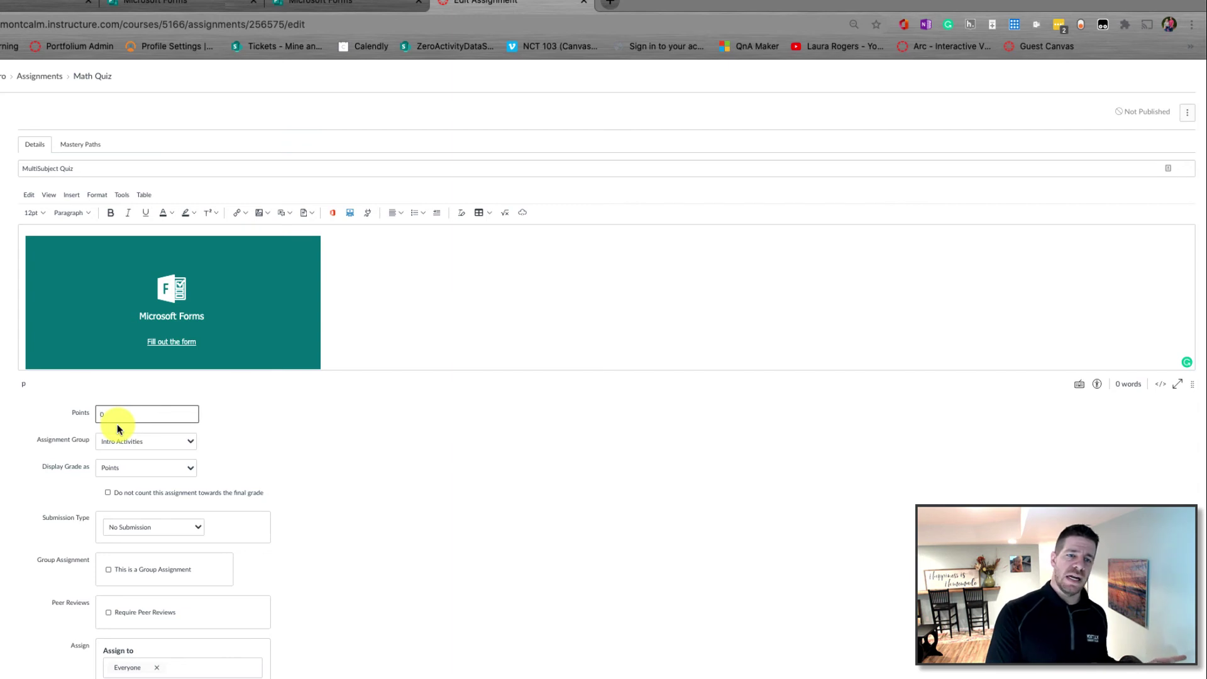
key("Tab")
key("Tab")
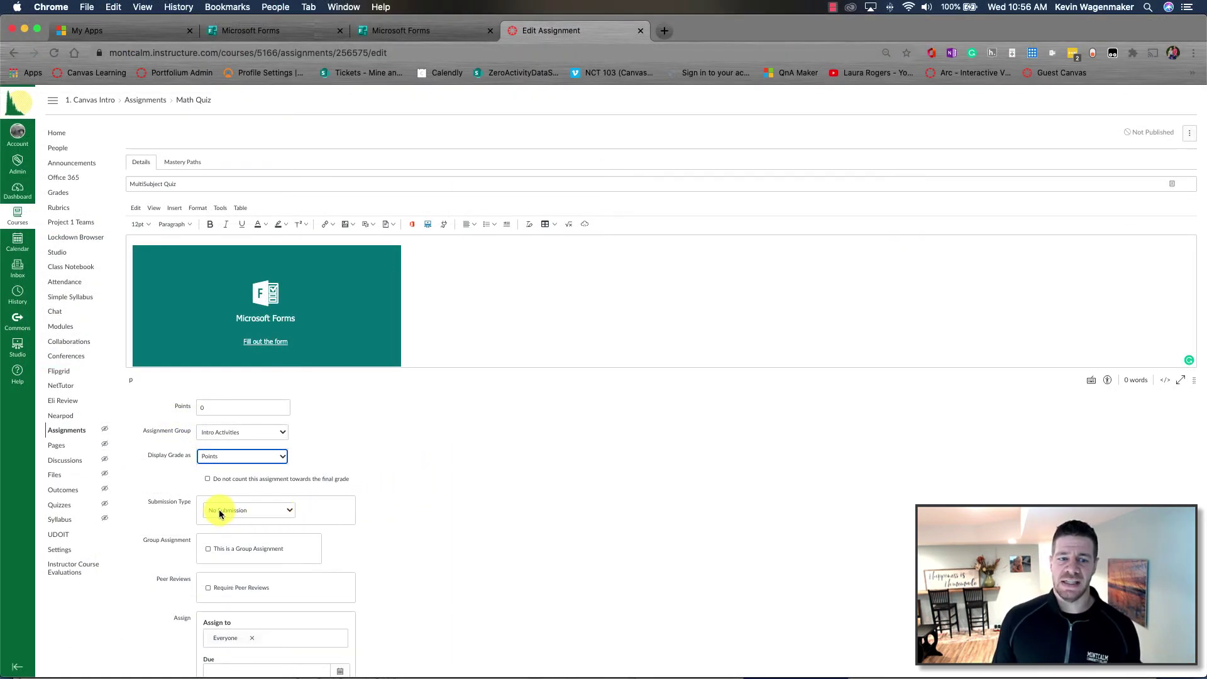
scroll(436, 506, "down", 3)
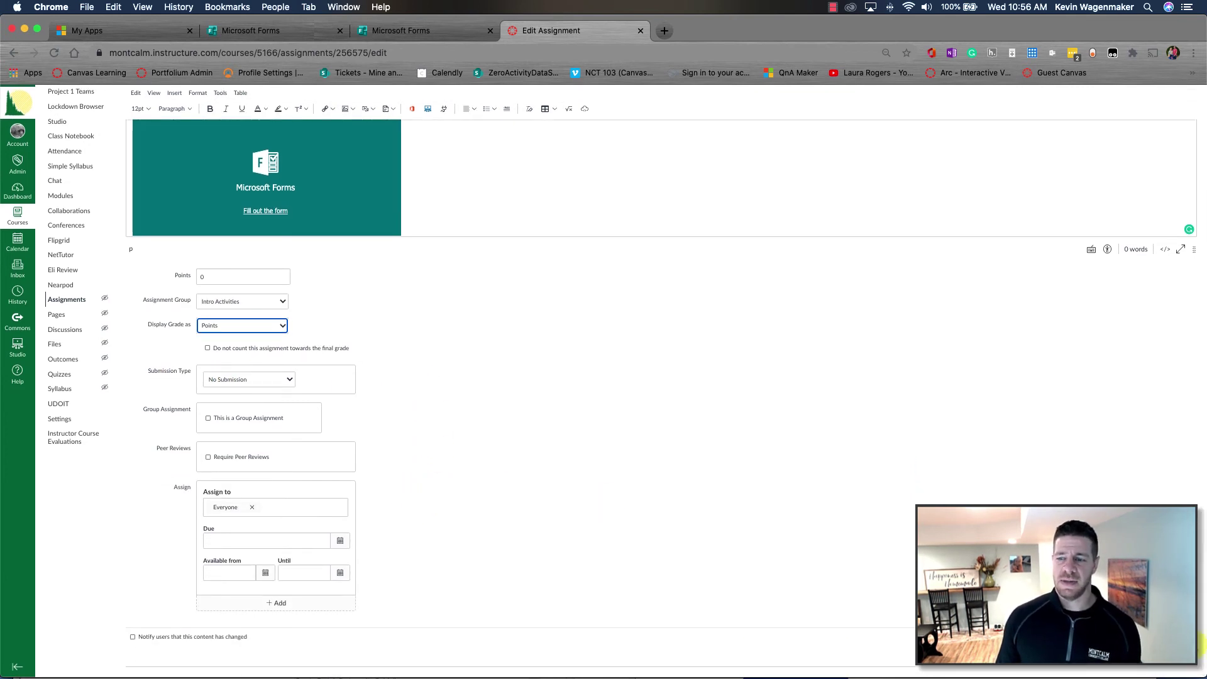
left_click(1181, 652)
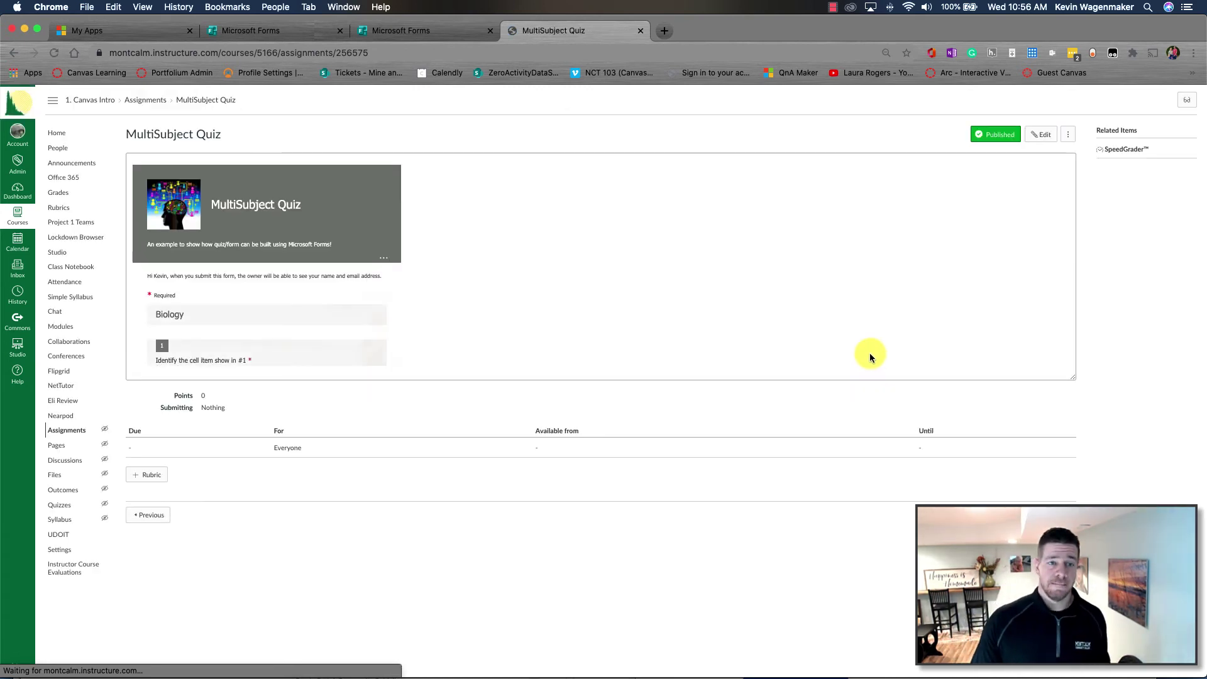
scroll(492, 289, "down", 10)
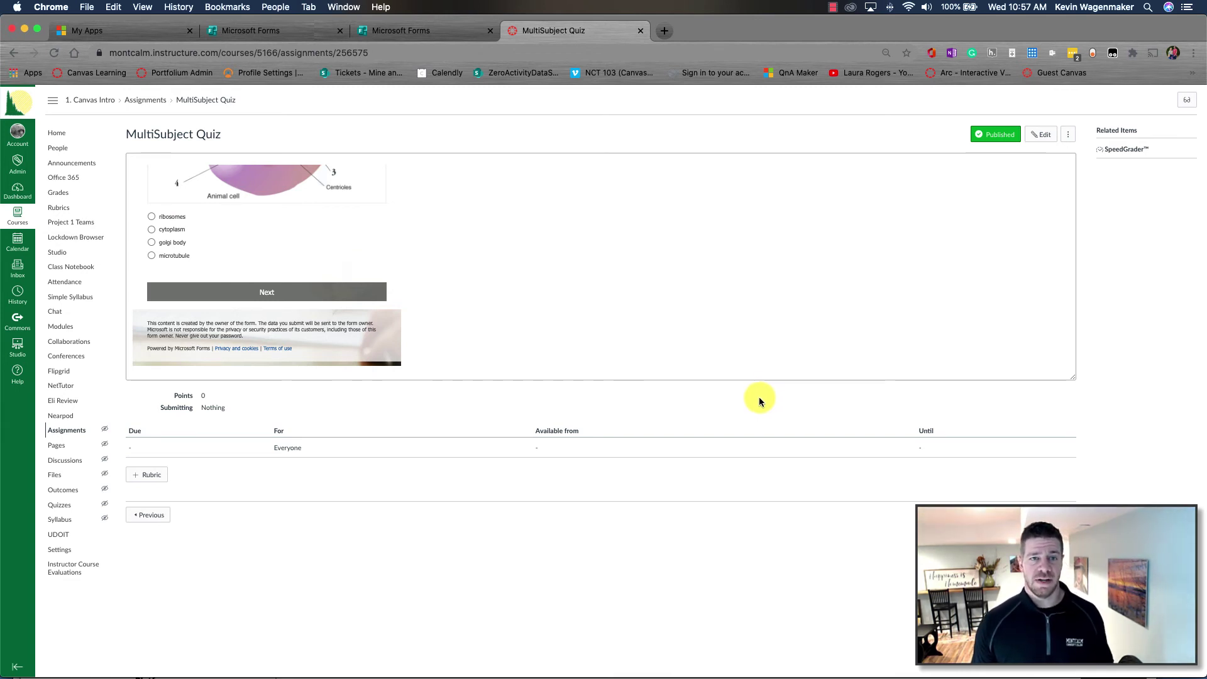
Step: Switch to My Apps and launch Microsoft Teams
left_click(119, 29)
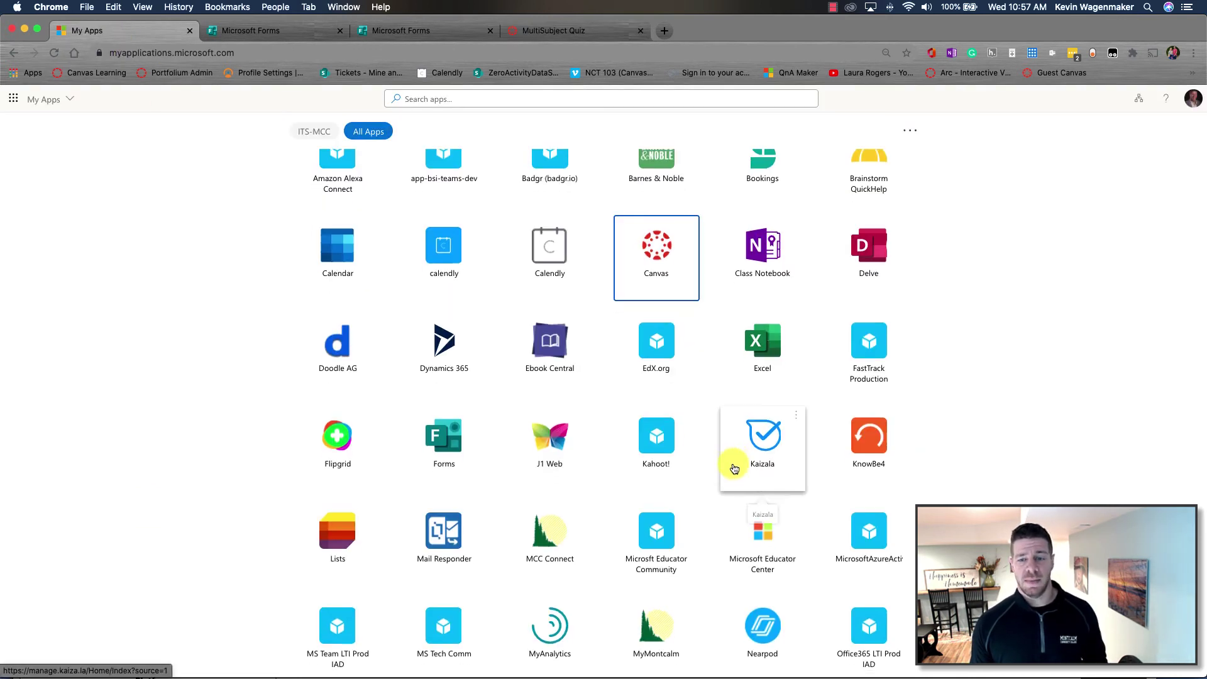
scroll(730, 465, "down", 7)
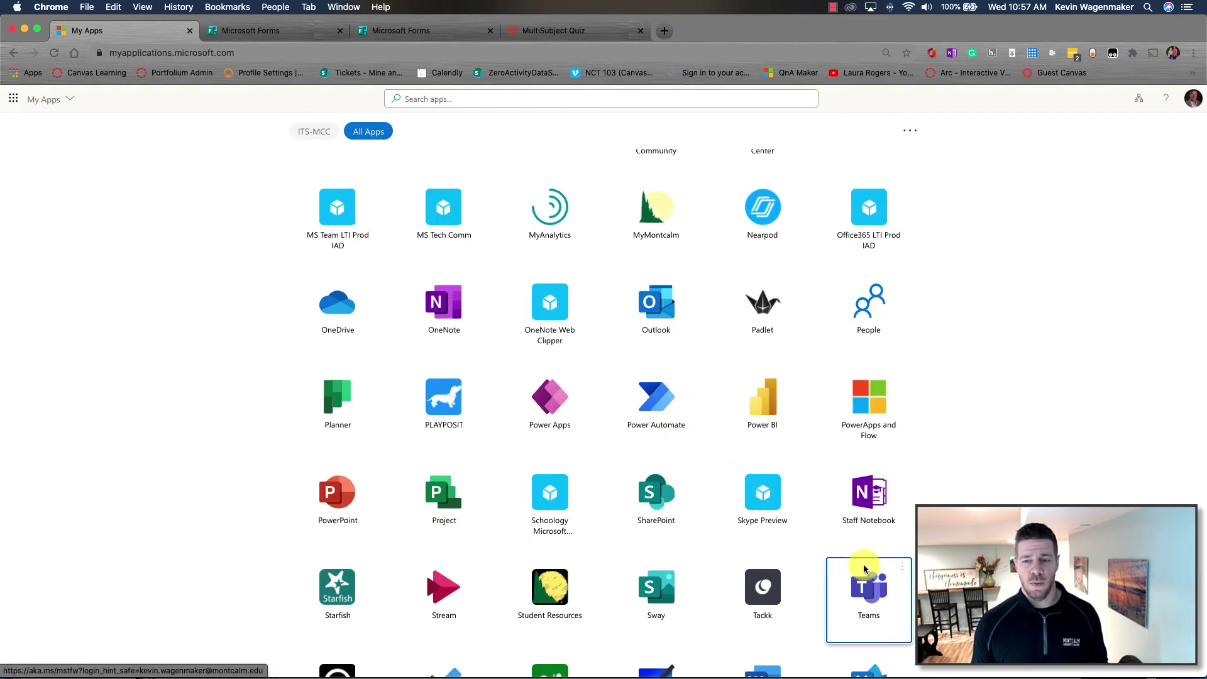
left_click(863, 590)
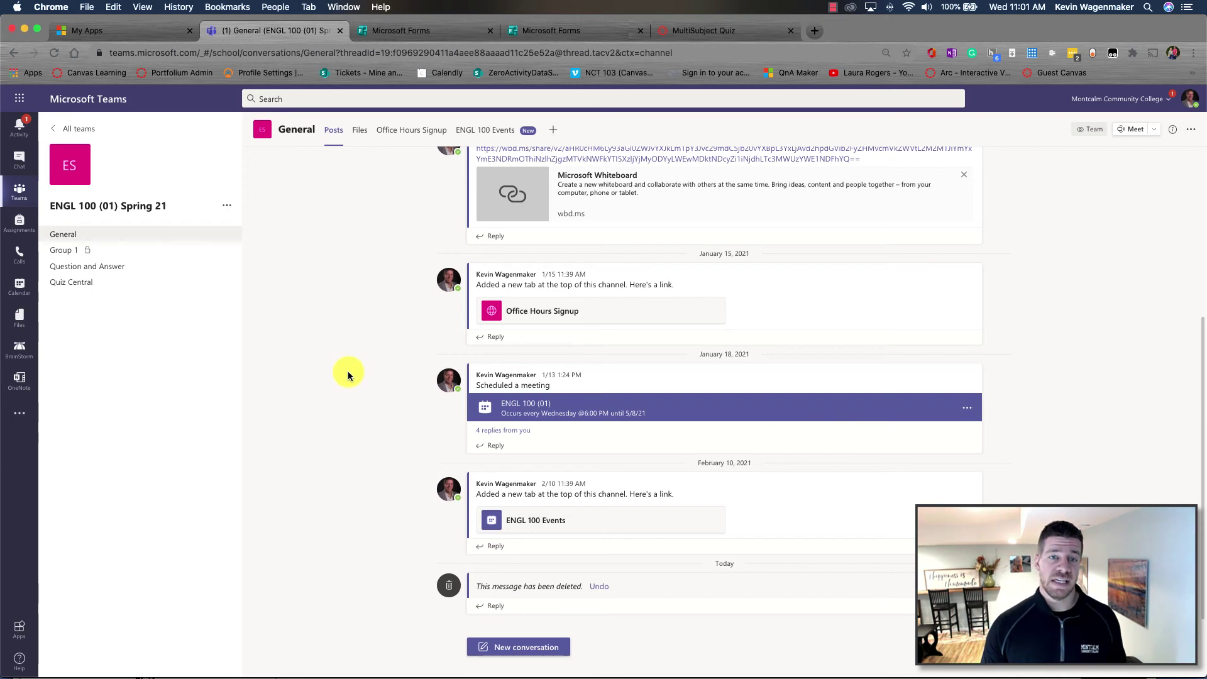
Step: Examine the Forms poll options from a new conversation in the ENGL 100 (01) Spring 21 General channel and close them
left_click(519, 646)
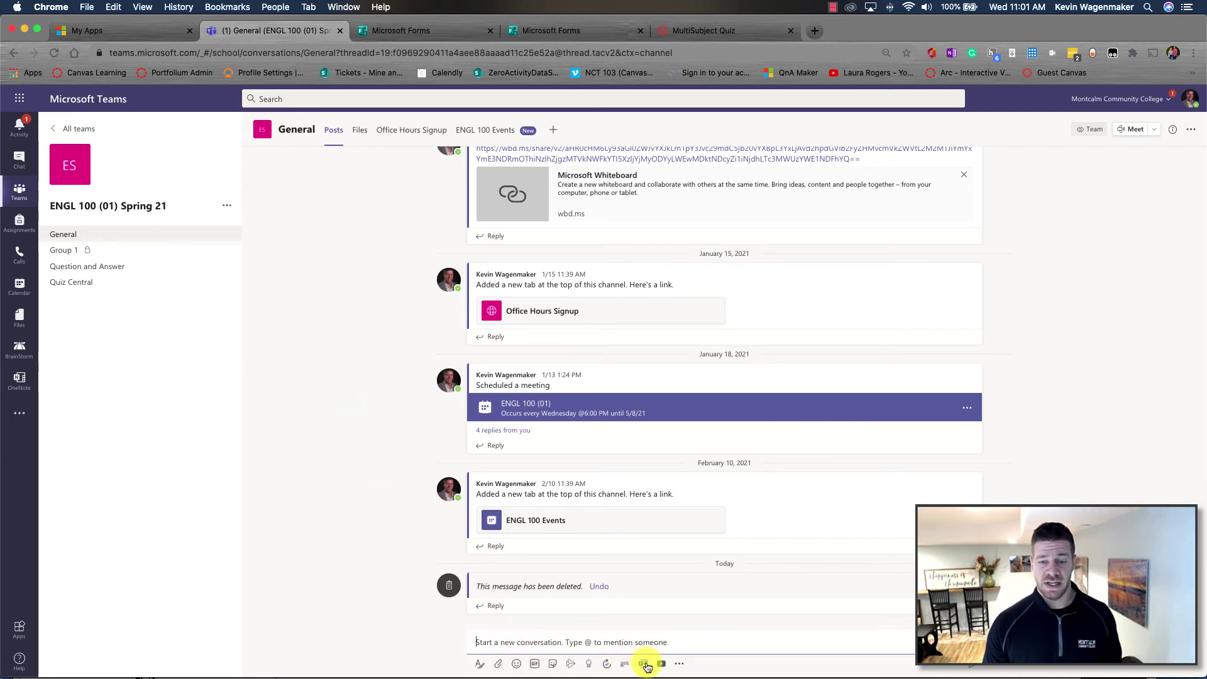
left_click(642, 664)
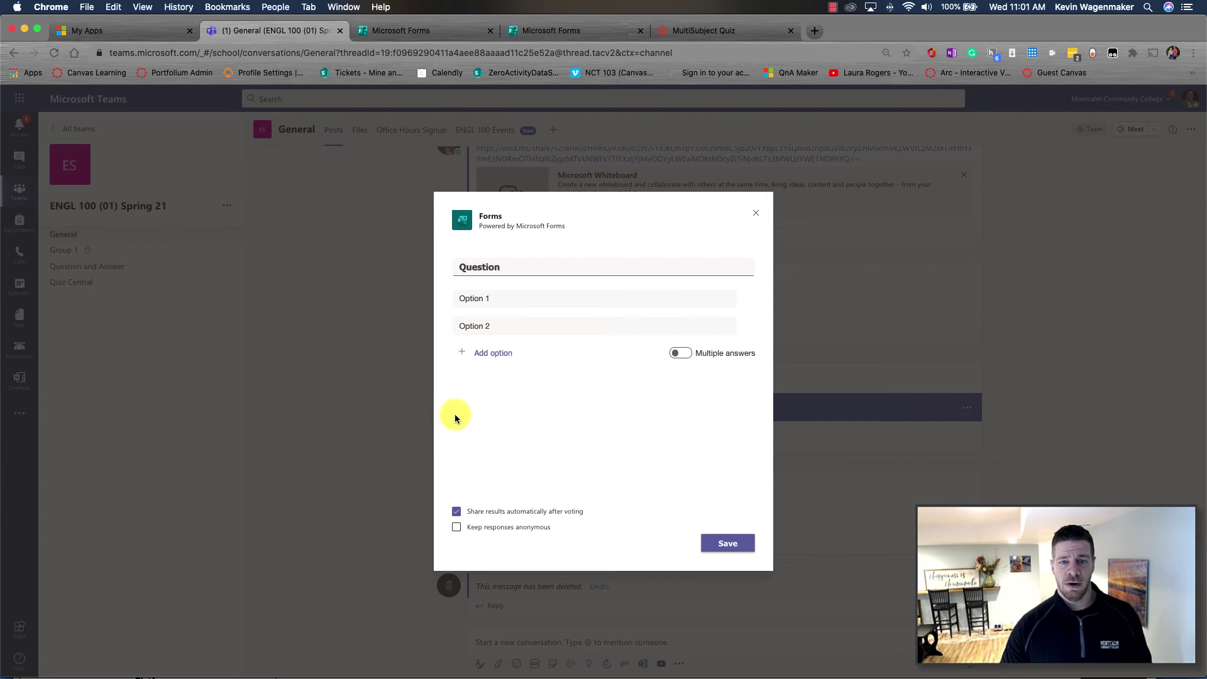
left_click(757, 216)
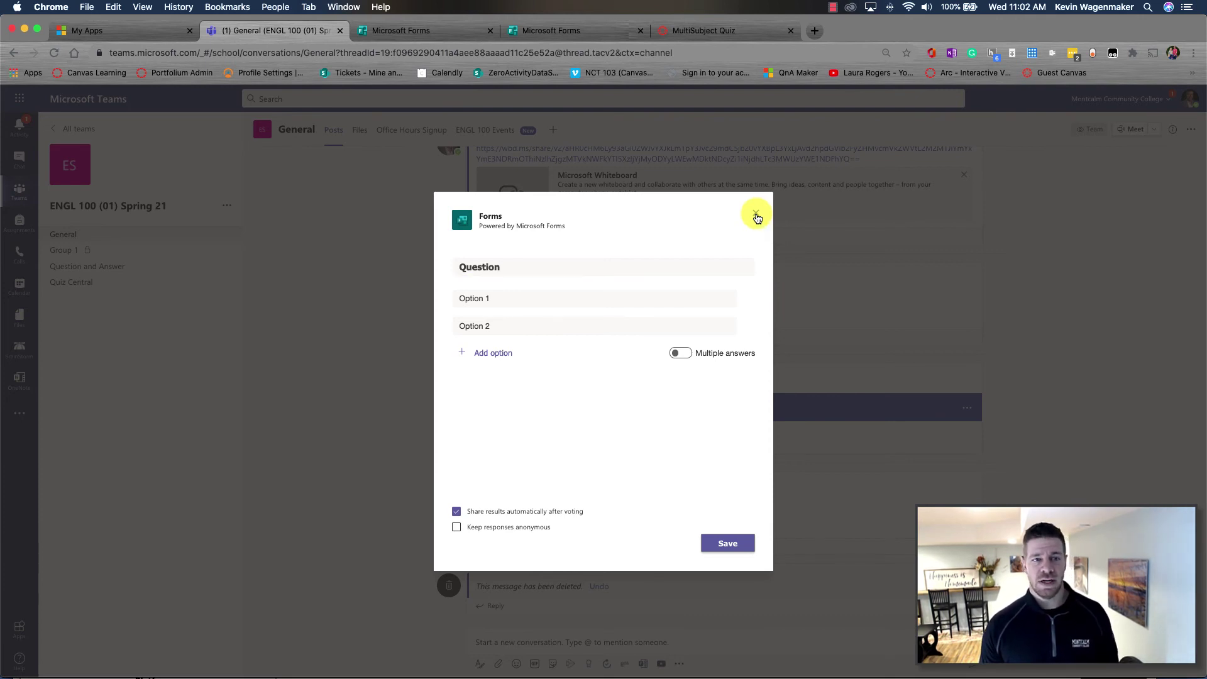
Step: Select the Quiz Central channel and copy the MultiSubject Quiz response link from Microsoft Forms
left_click(80, 283)
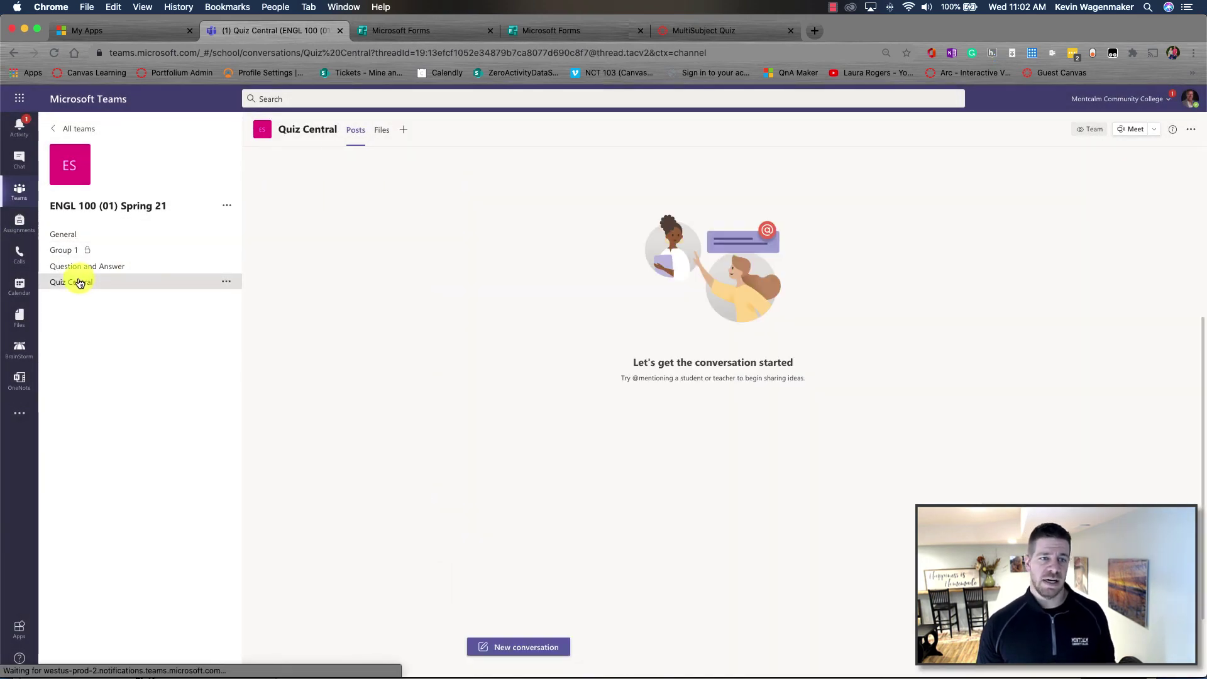
left_click(410, 31)
left_click(531, 31)
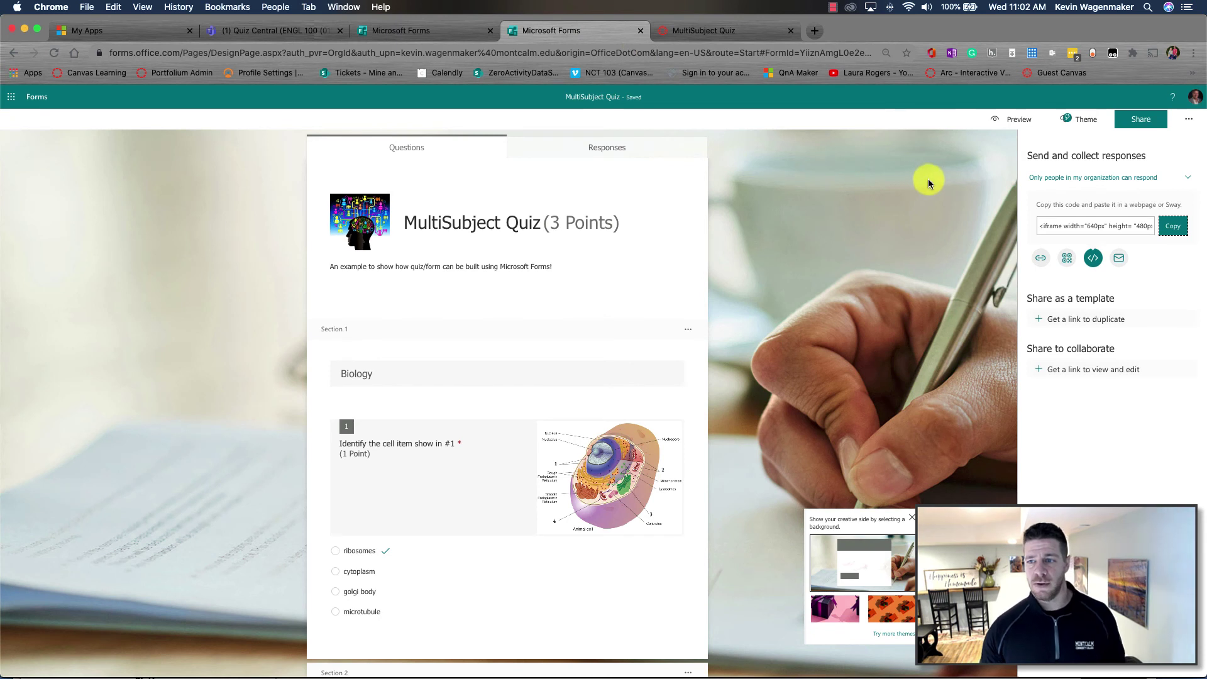
left_click(1040, 258)
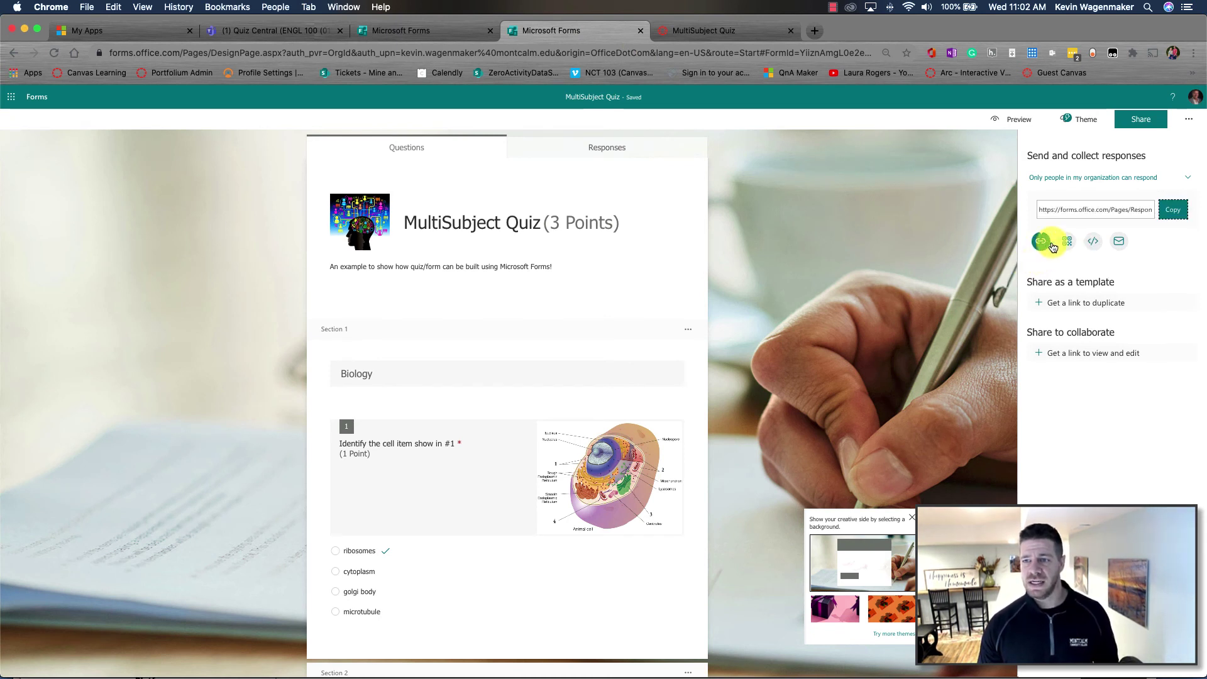
left_click(1174, 210)
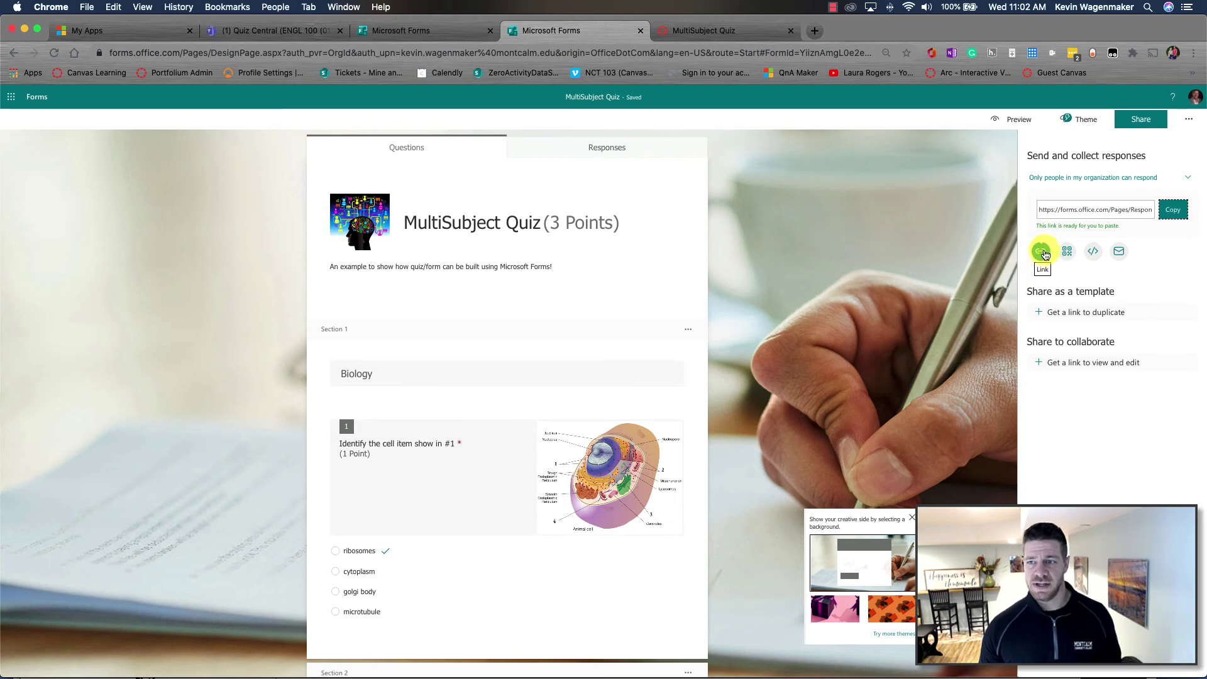
Step: Post the quiz link as a new conversation in the Quiz Central channel in Teams and open it to check the quiz
left_click(270, 29)
left_click(489, 647)
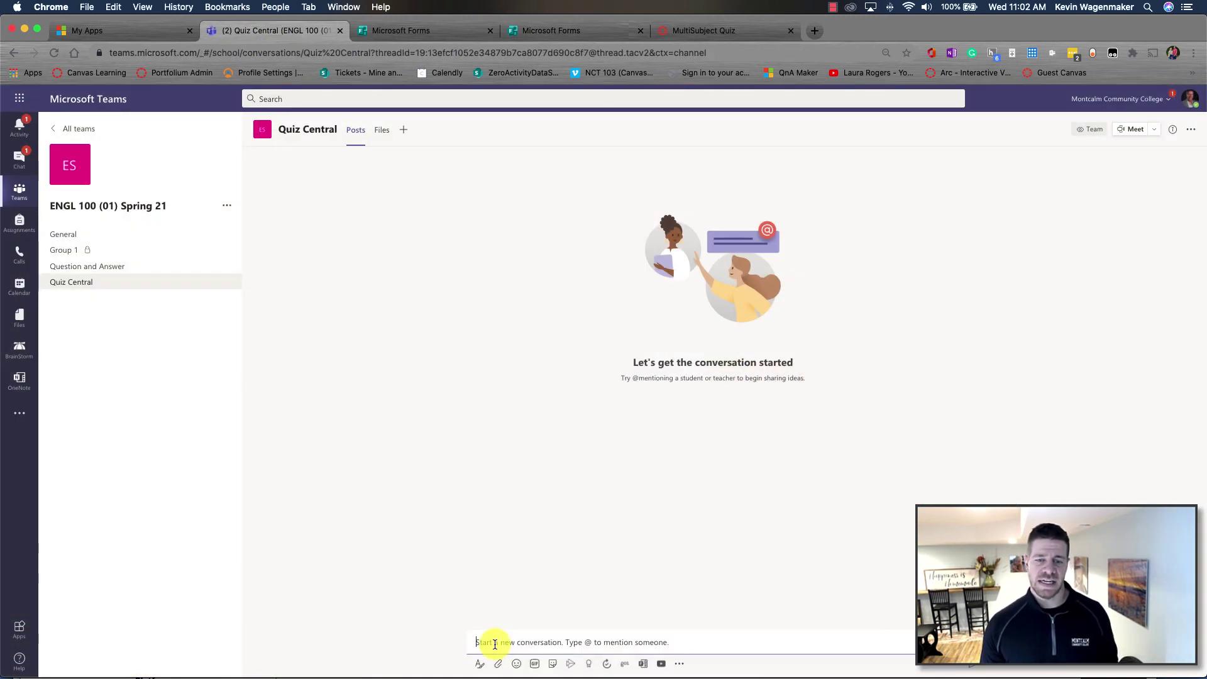
key("super+v")
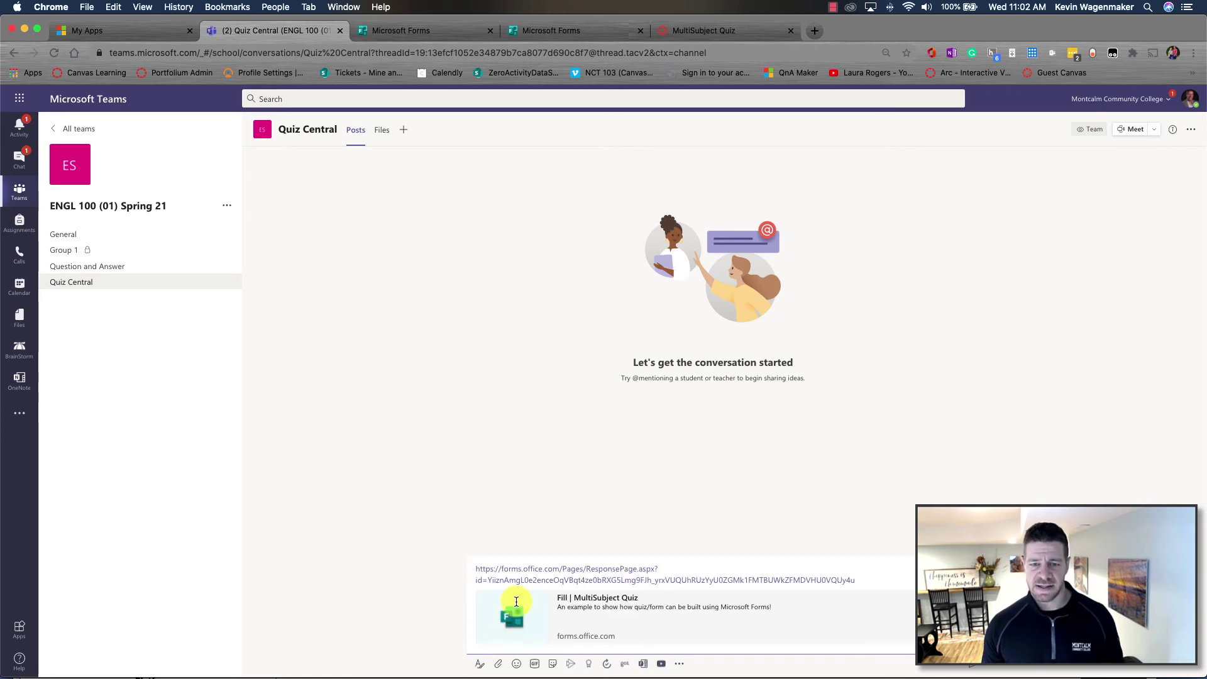
key("Return")
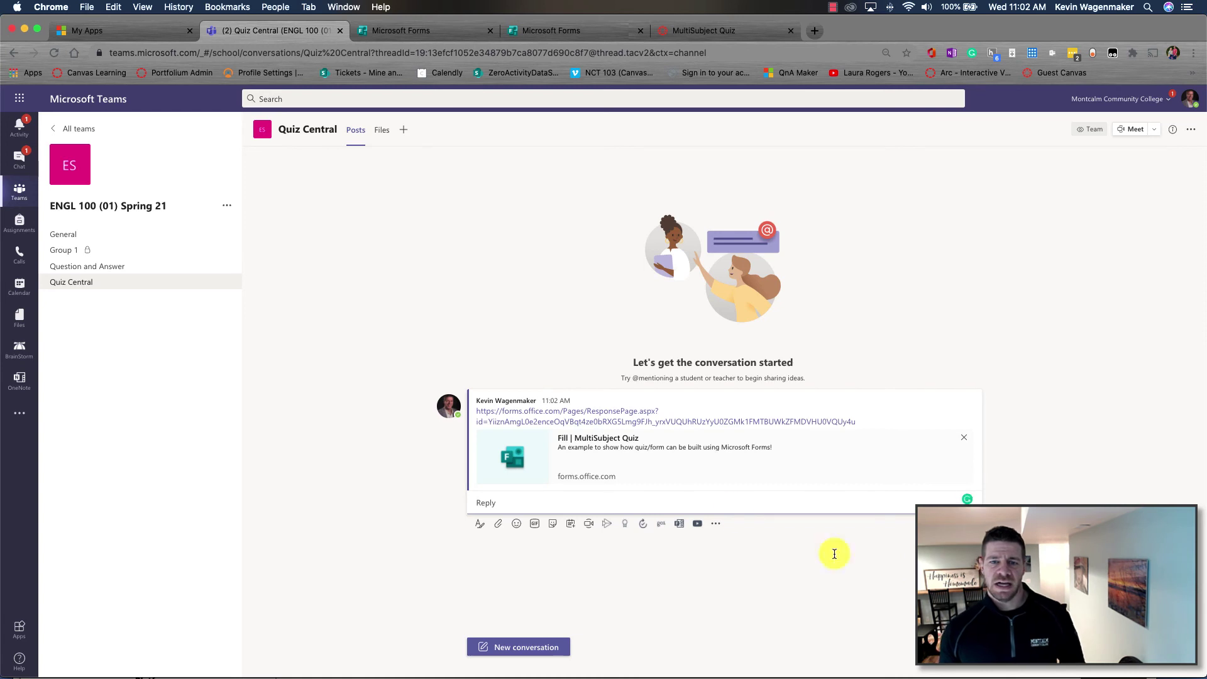
left_click(583, 440)
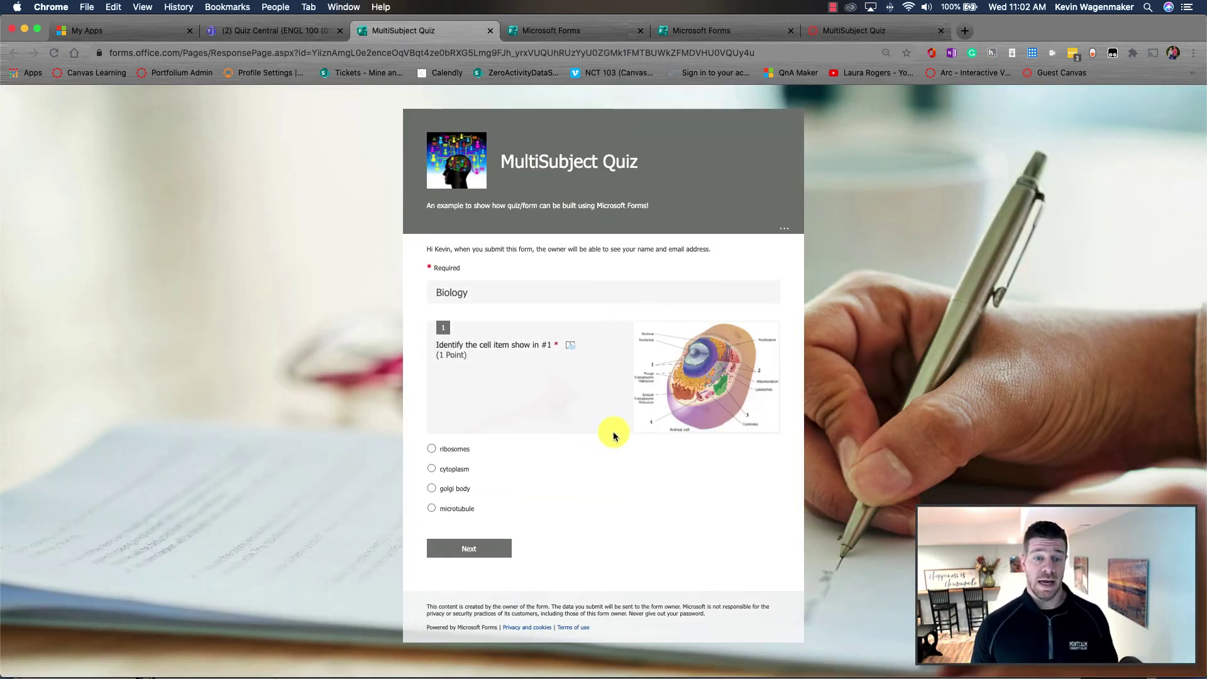
left_click(276, 32)
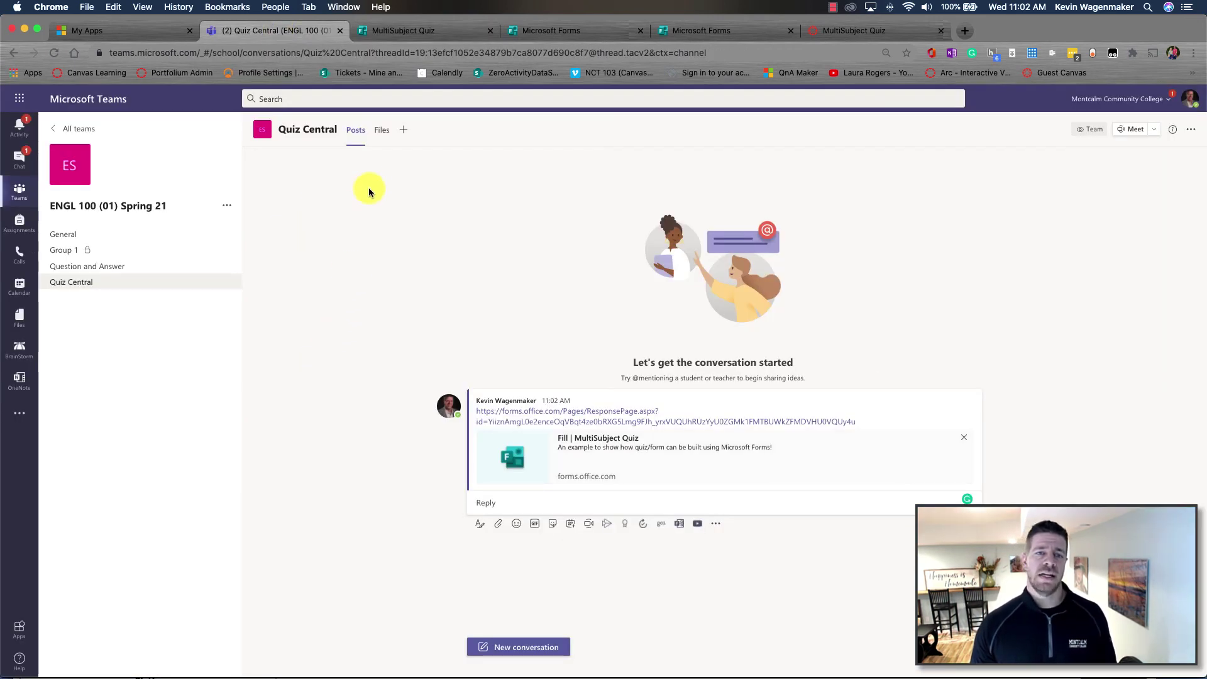
Step: Add the existing MultiSubject Quiz form to the Quiz Central channel as a Forms tab set to Collect responses
left_click(404, 130)
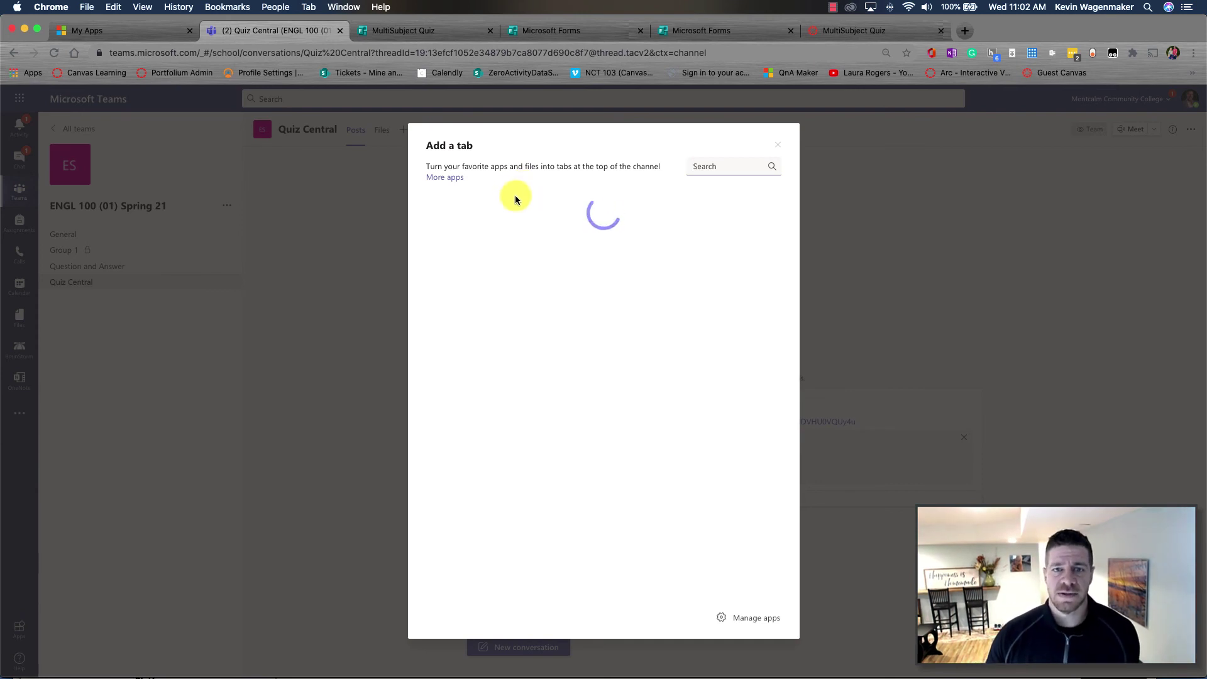
scroll(496, 260, "down", 1)
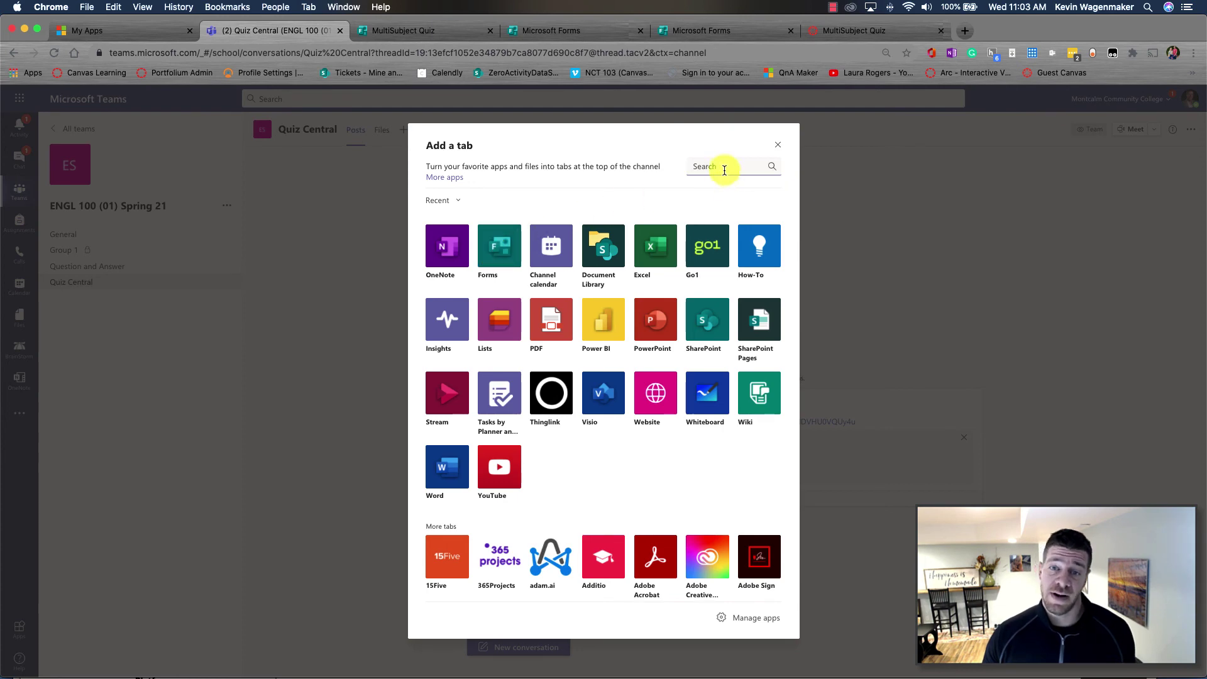
left_click(501, 252)
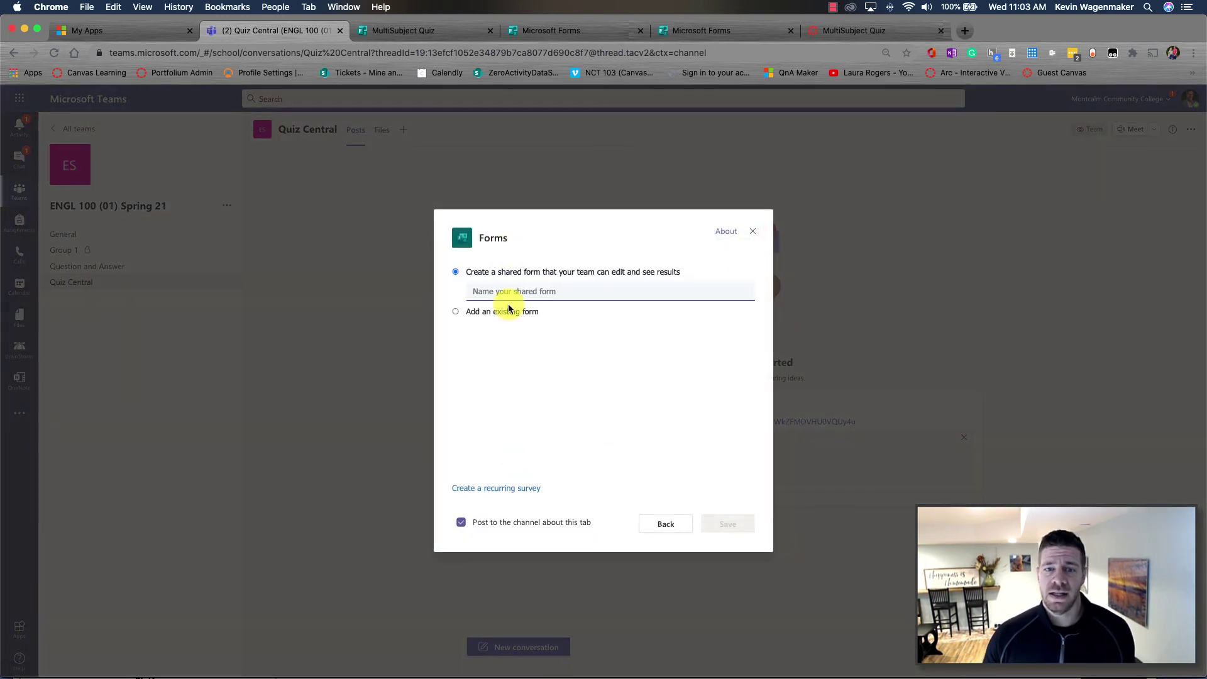
left_click(456, 312)
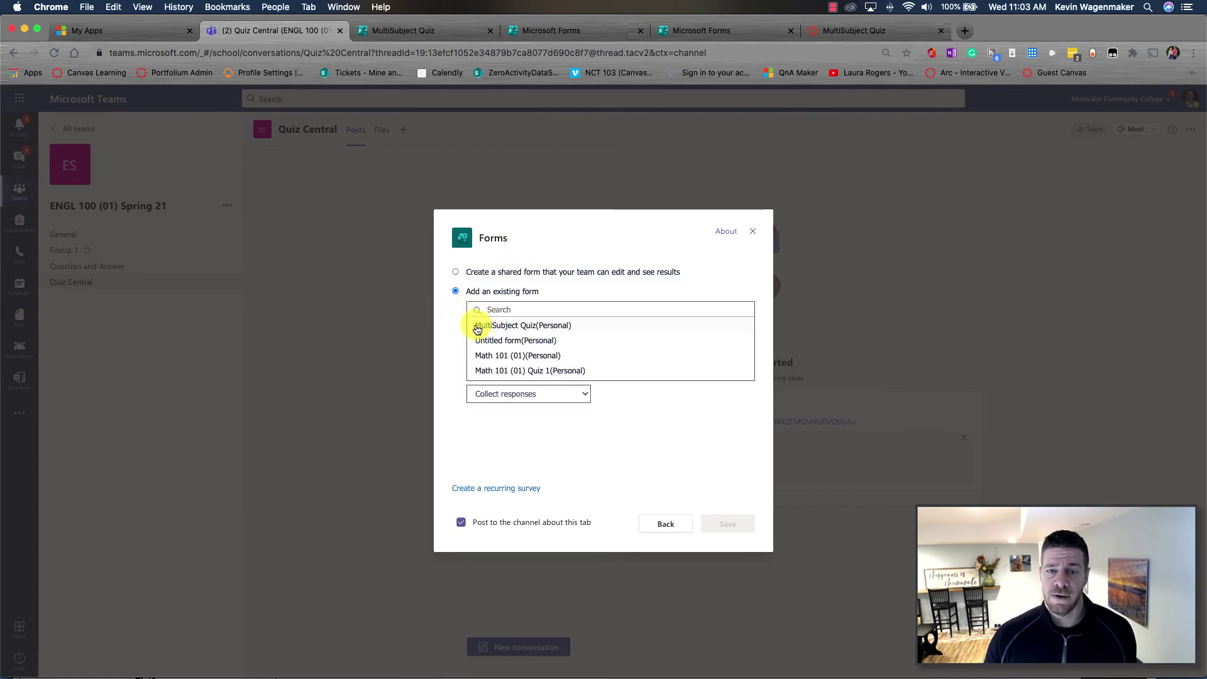
left_click(539, 327)
left_click(569, 395)
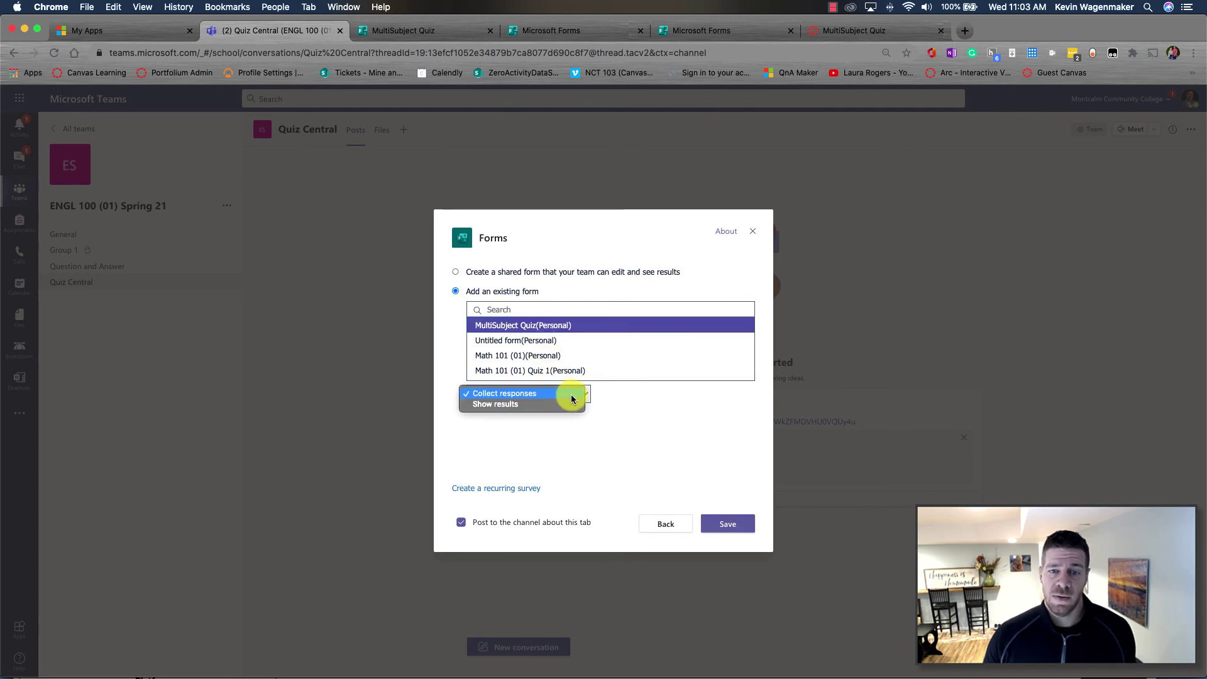
left_click(617, 426)
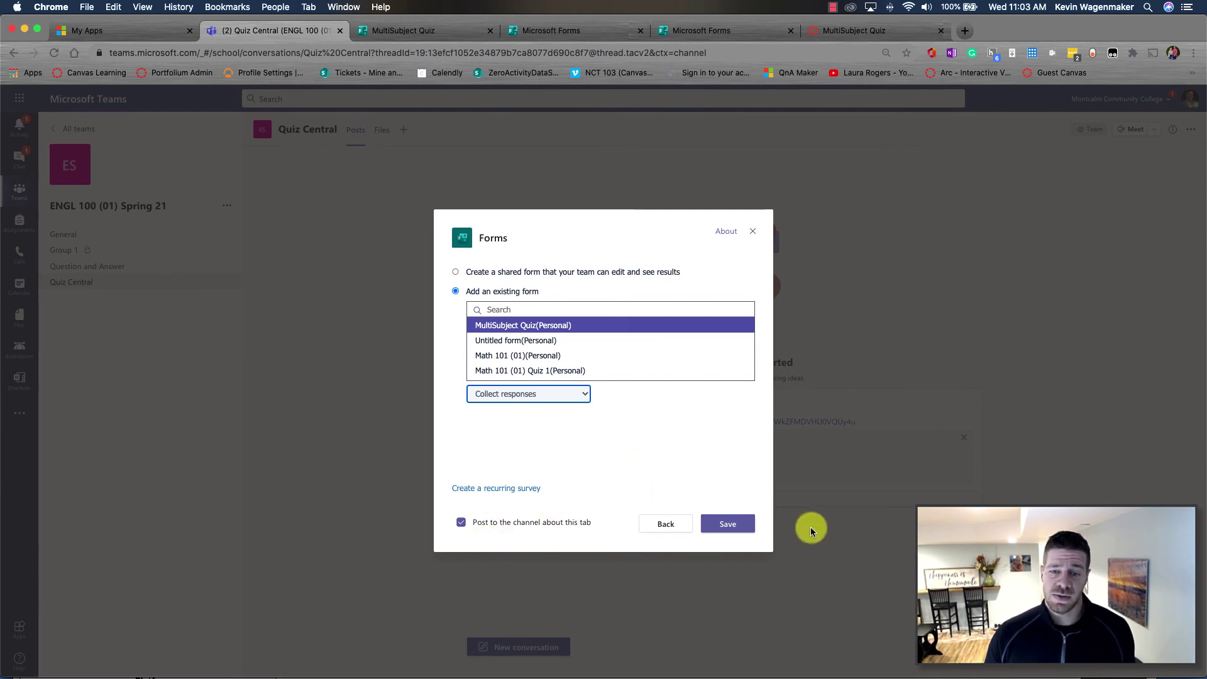
left_click(725, 526)
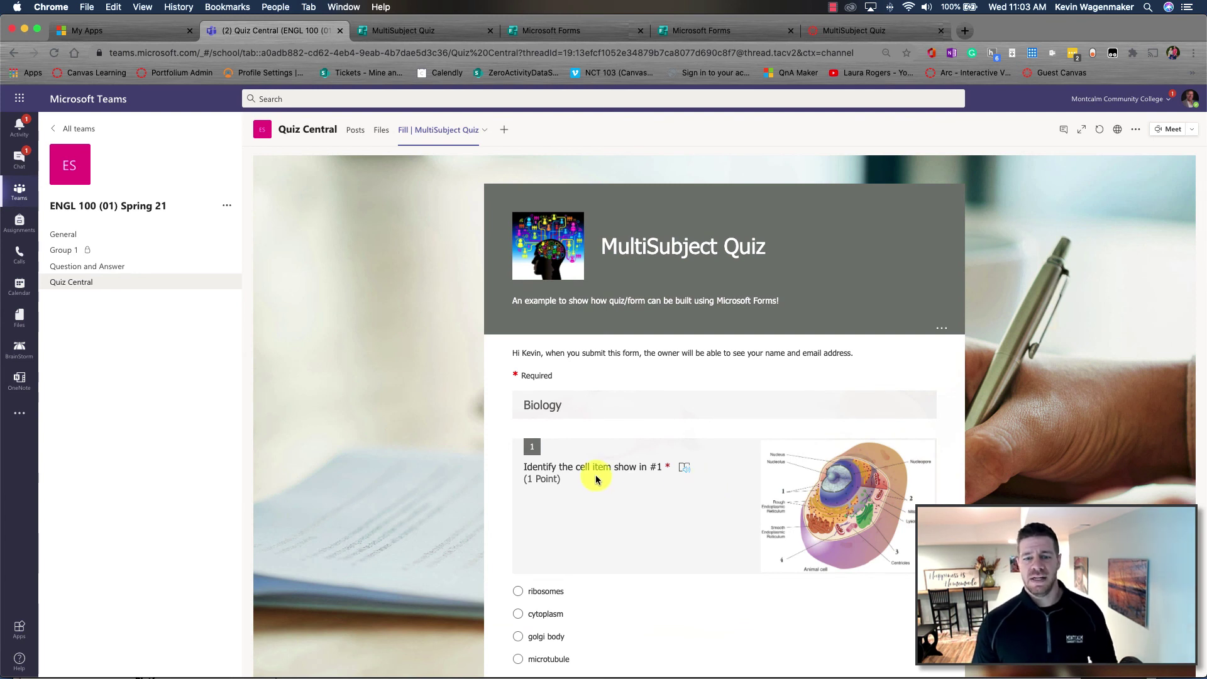
Step: Take and submit the quiz in the channel tab, answering ribosomes, Adjective and 5, and view the results
scroll(595, 474, "down", 3)
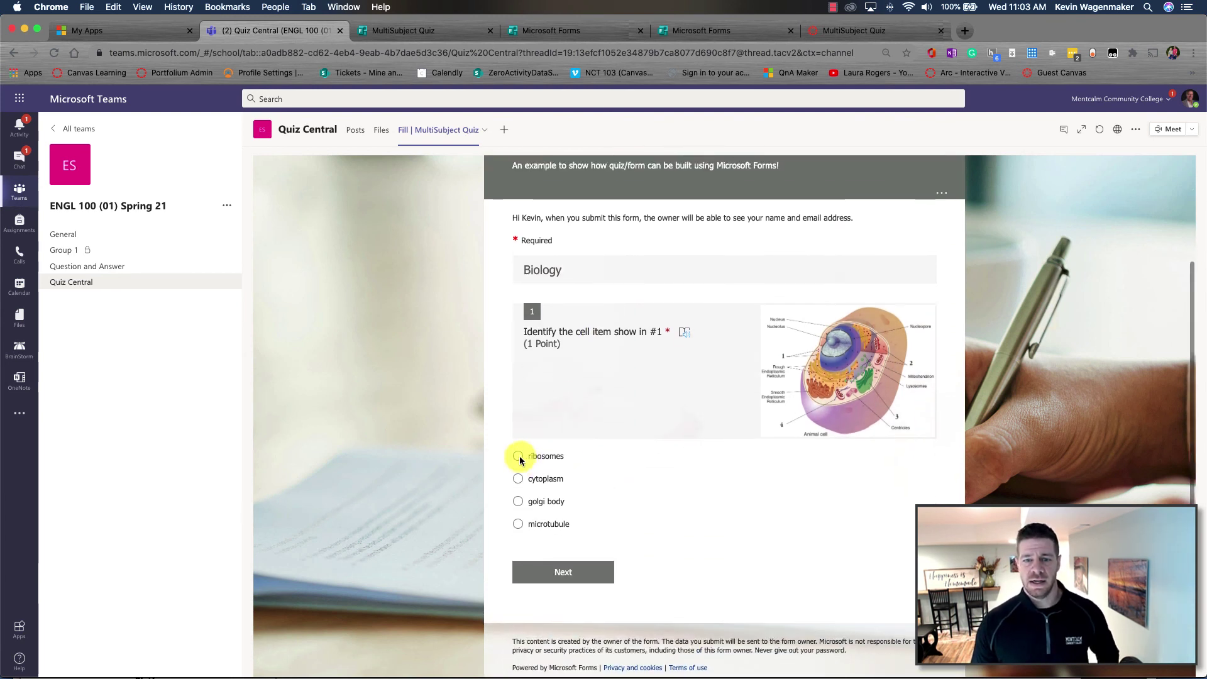
left_click(519, 455)
left_click(563, 570)
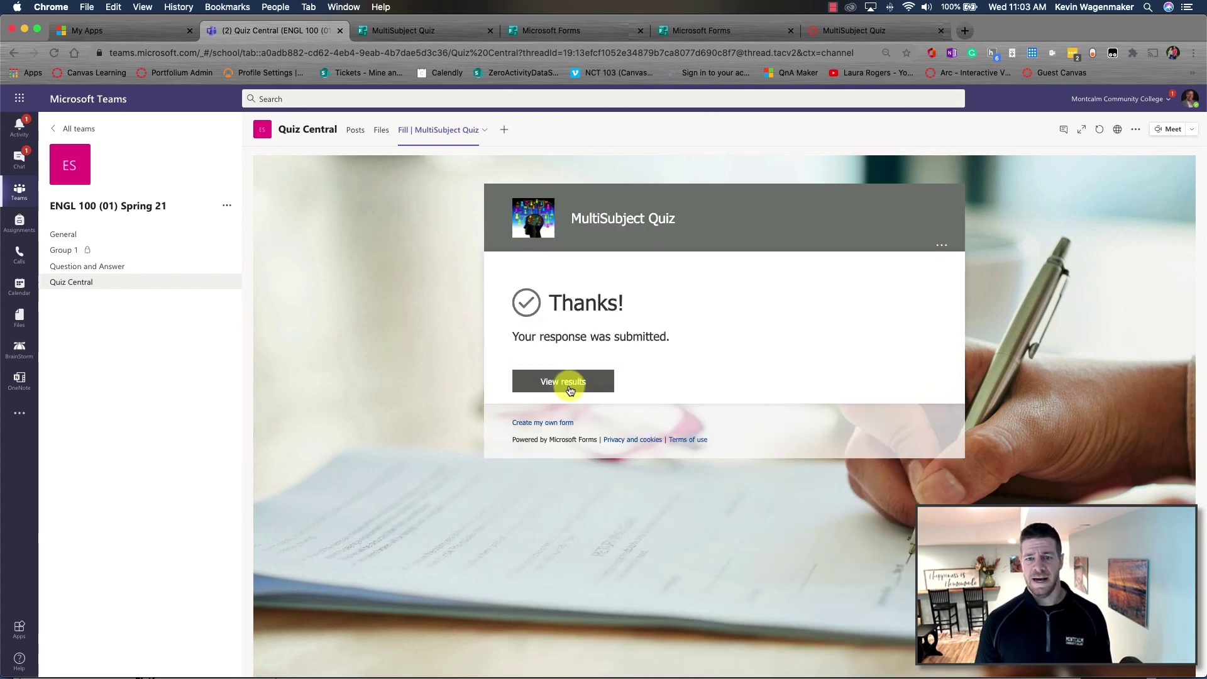
left_click(569, 385)
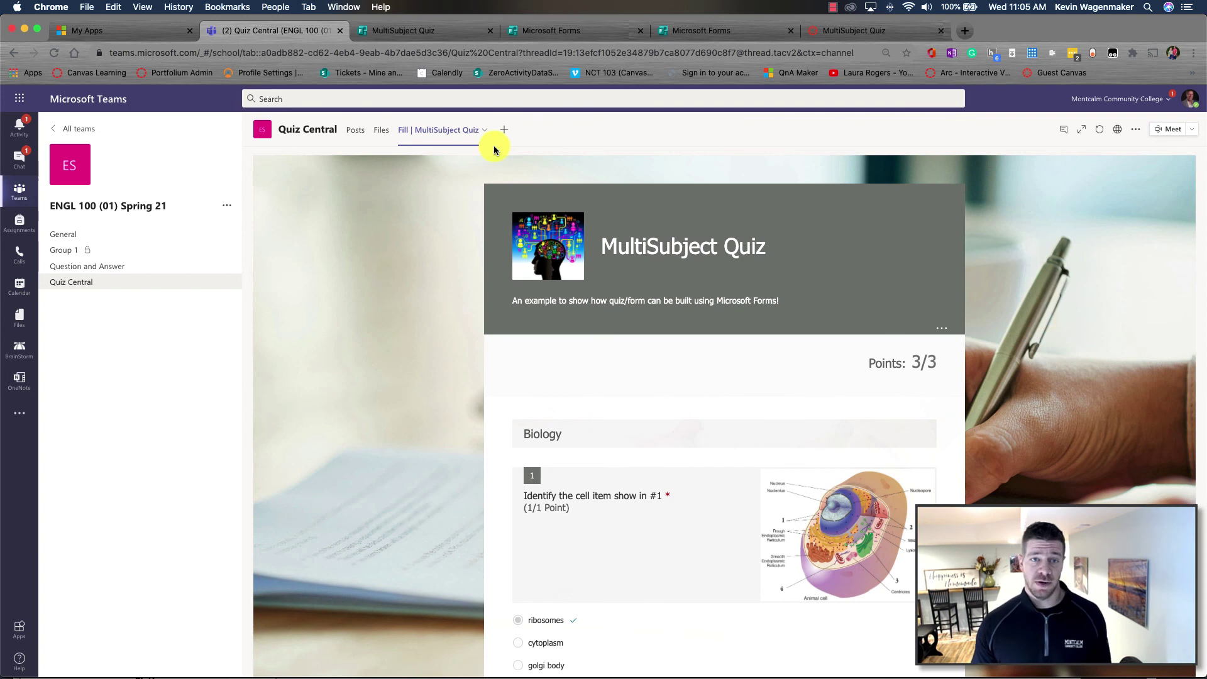
Step: Switch to the MultiSubject Quiz editor in Microsoft Forms and examine the response summary and per-question charts
left_click(432, 31)
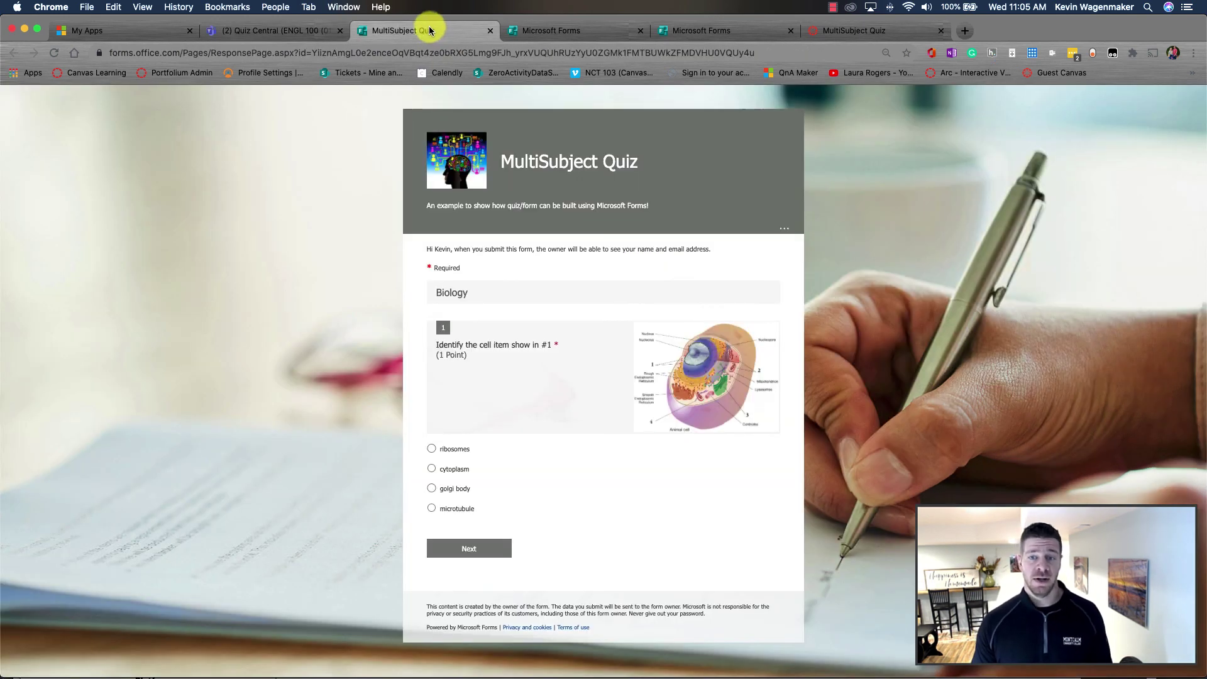
left_click(554, 32)
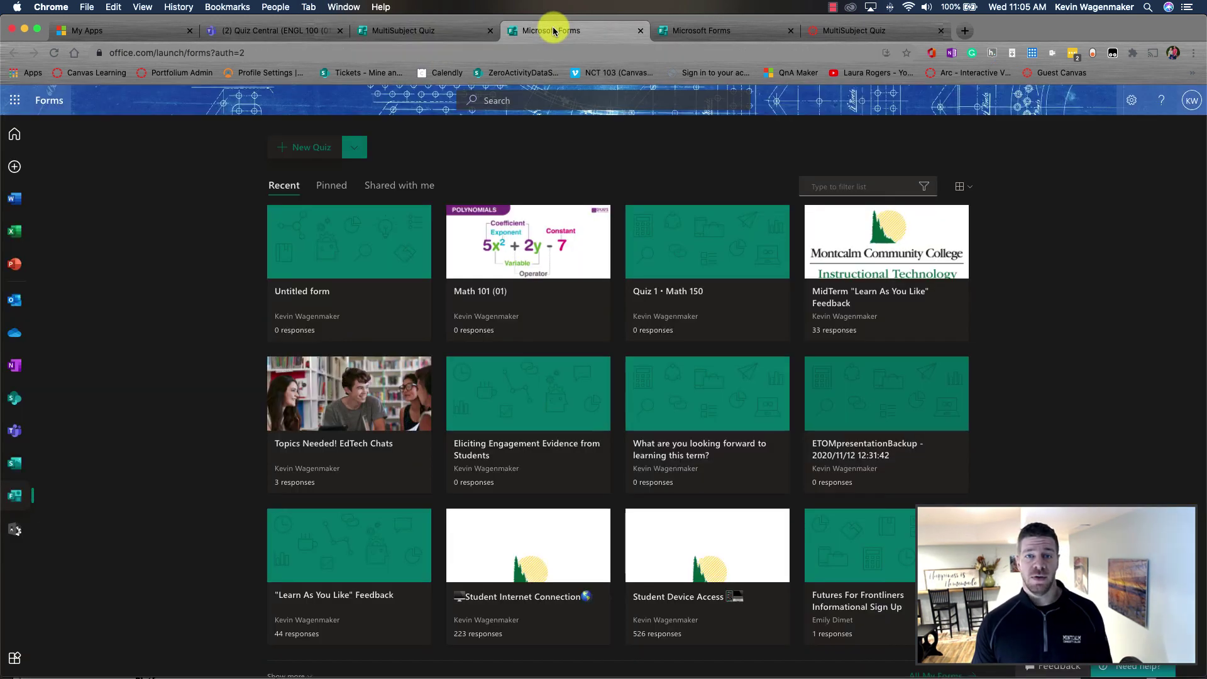
left_click(679, 32)
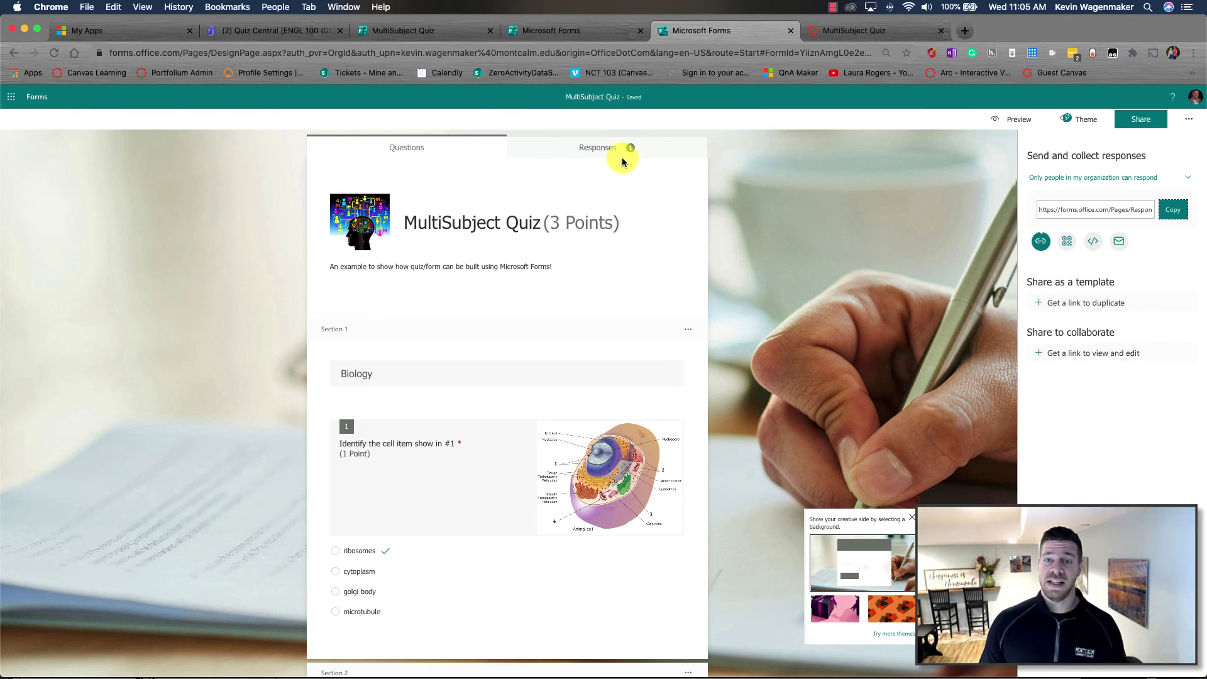
left_click(603, 151)
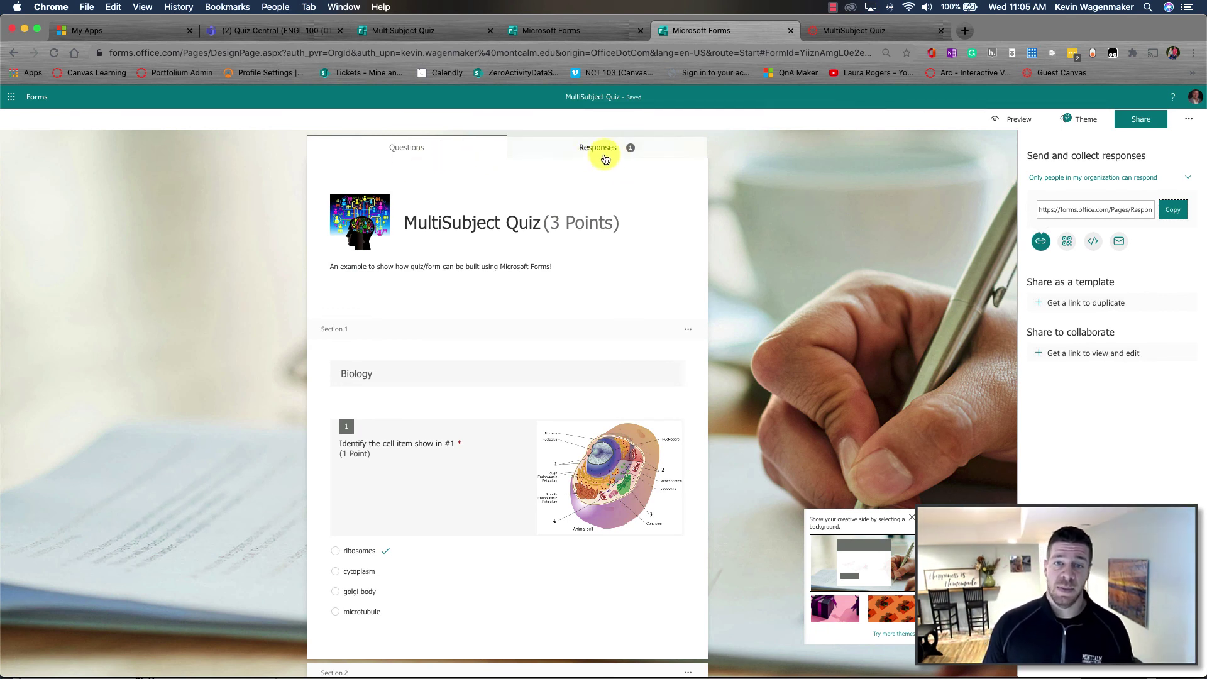
left_click(613, 156)
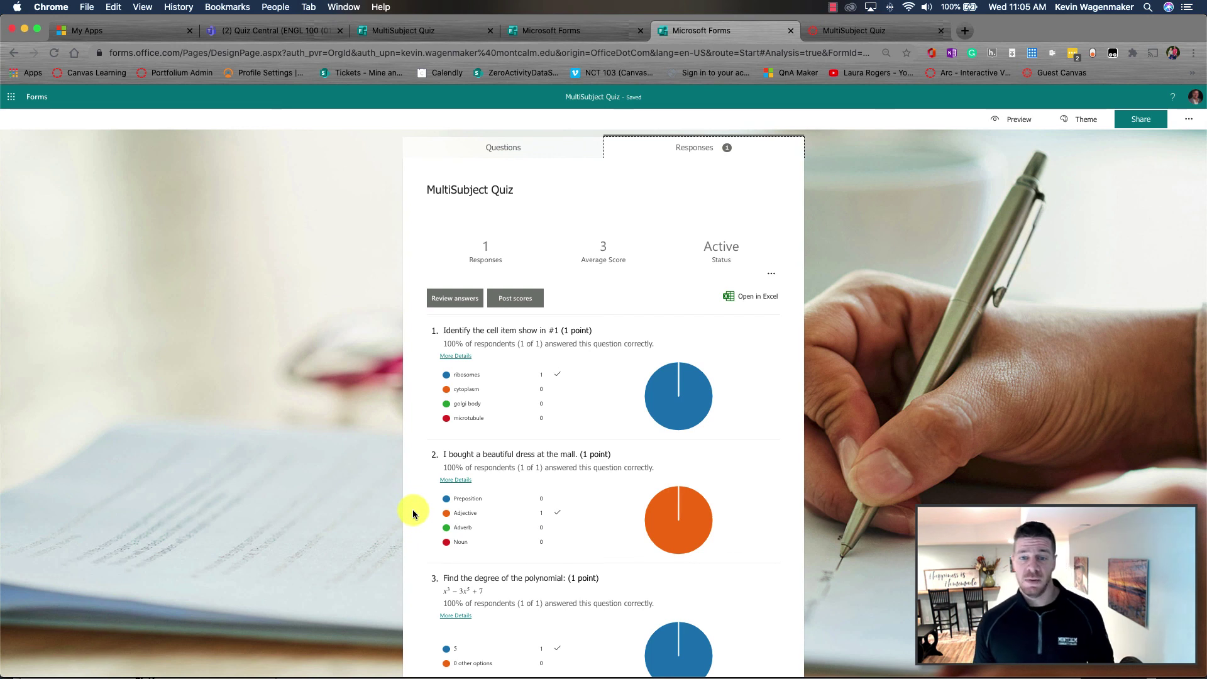
mouse_move(682, 397)
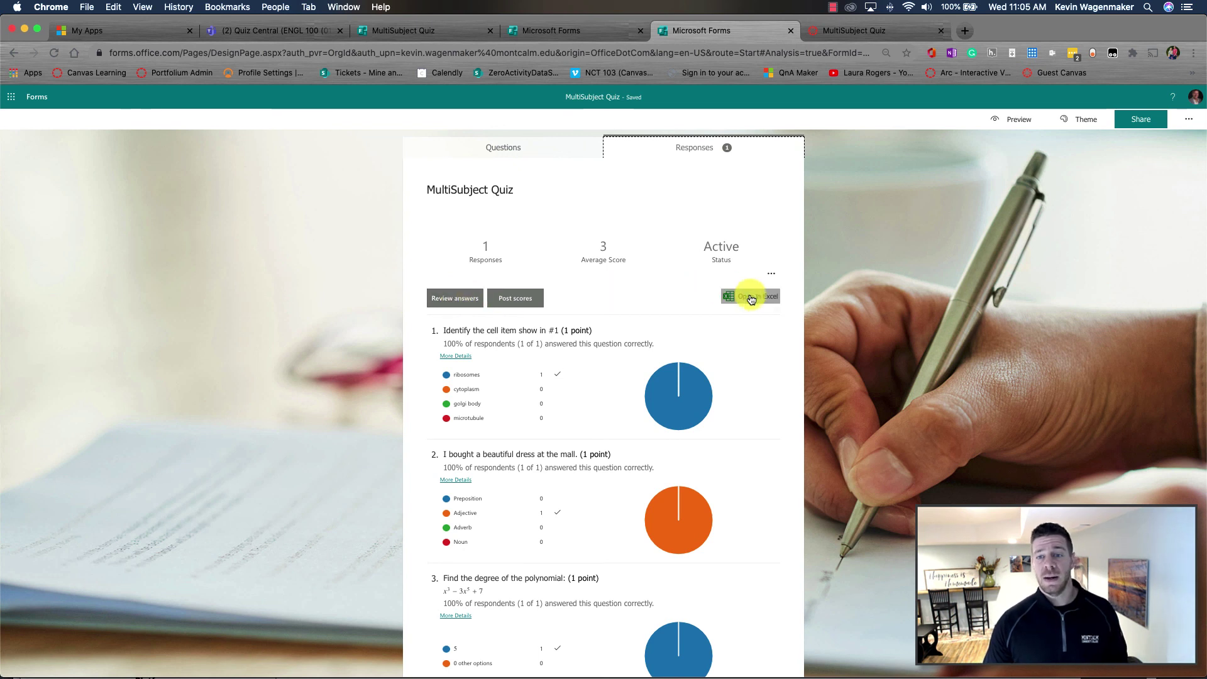
Step: Create a shareable summary link for the MultiSubject Quiz responses
left_click(771, 275)
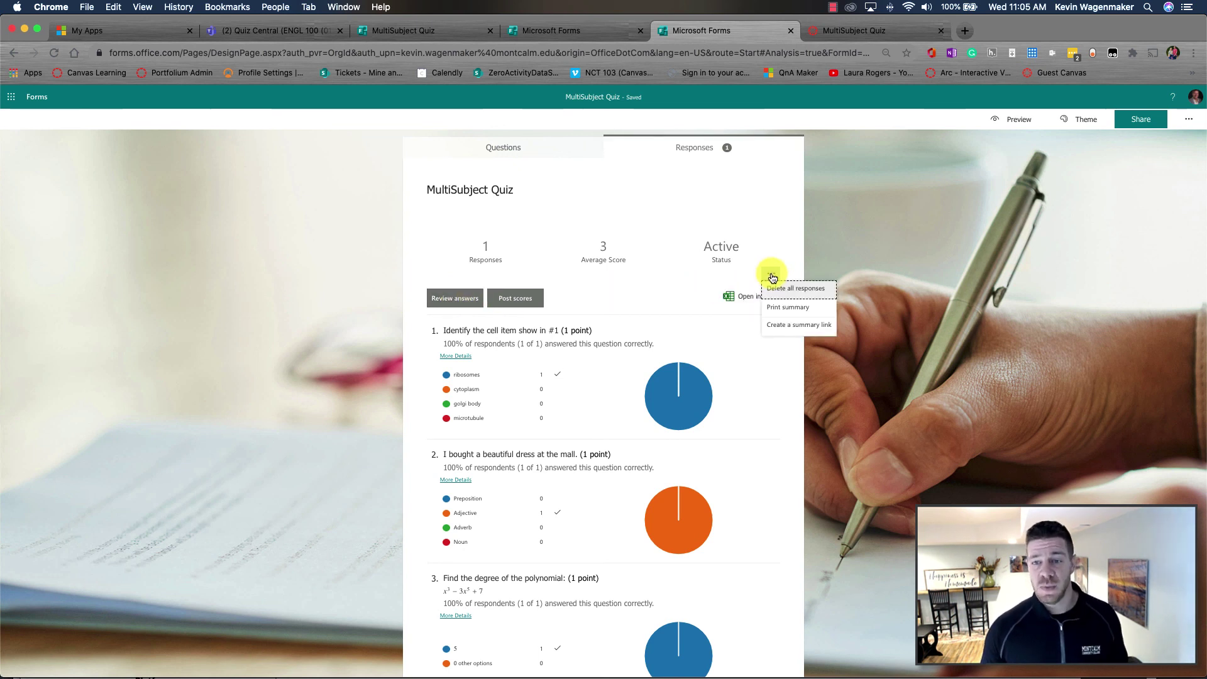
left_click(797, 325)
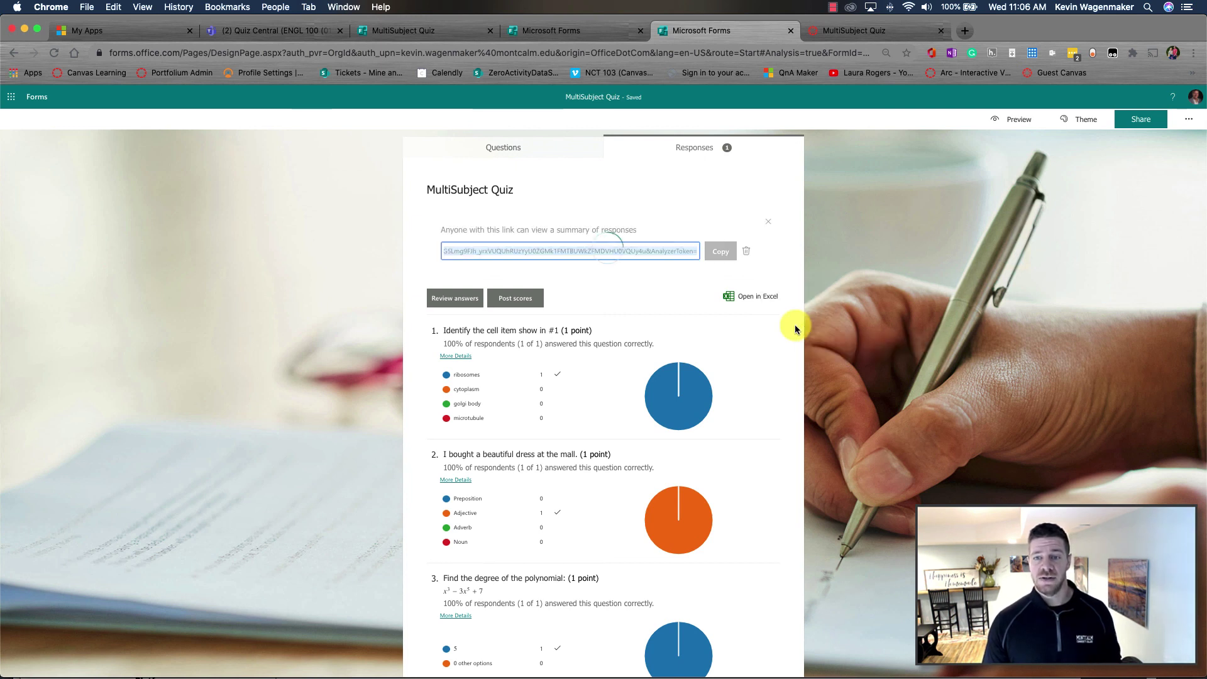